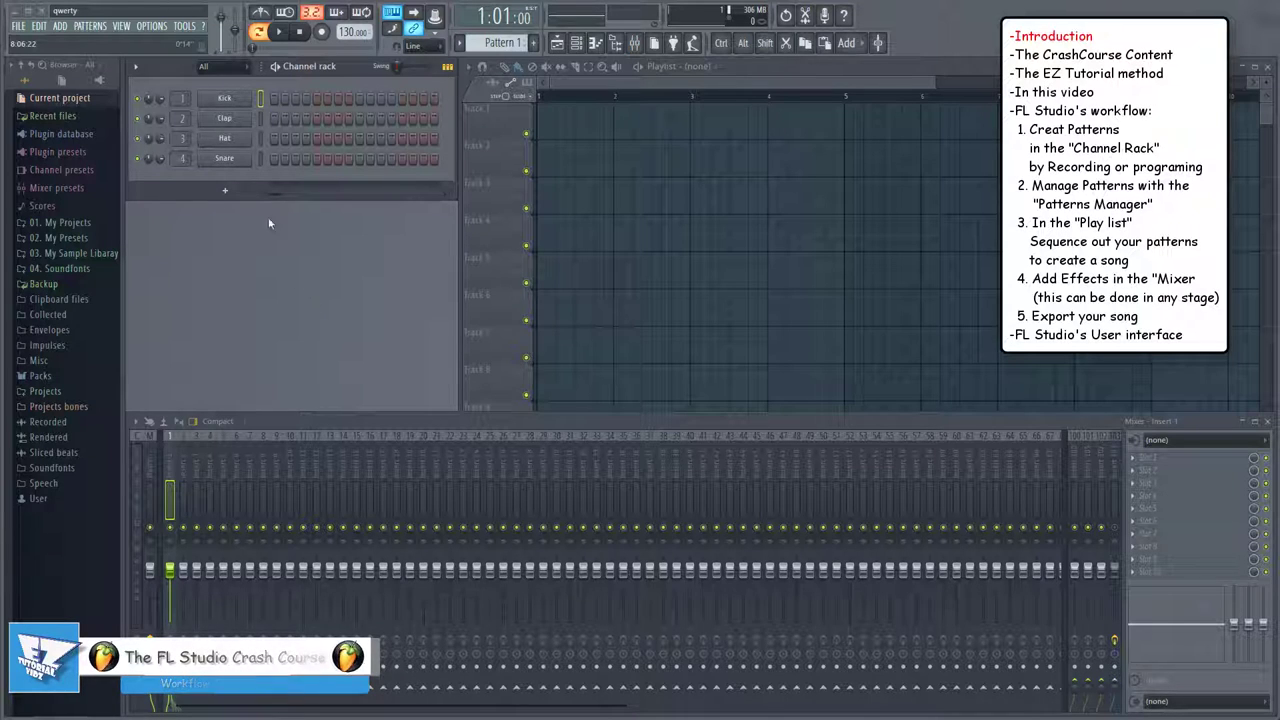
# Step: Open the Kick channel's settings on its wrench Miscellaneous functions page
pyautogui.click(228, 98)
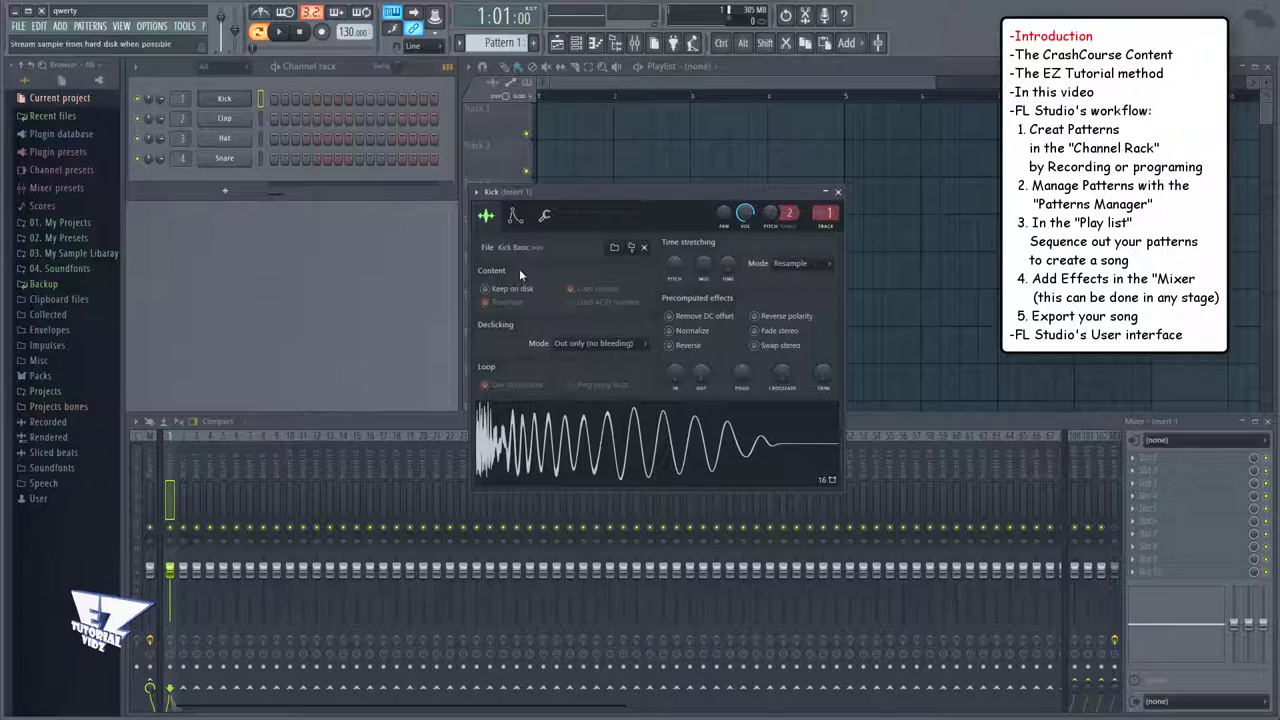
pyautogui.click(515, 220)
pyautogui.click(546, 218)
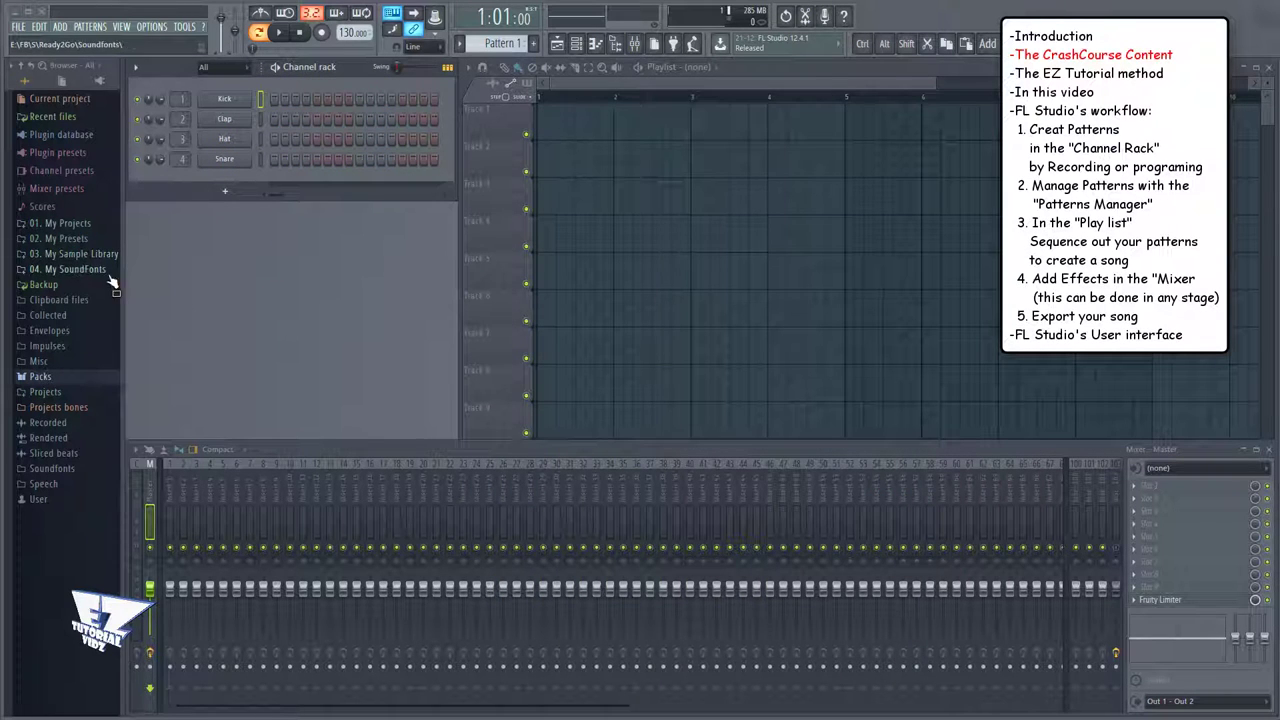
# Step: Open the MIDI device settings from the OPTIONS menu
pyautogui.click(160, 33)
pyautogui.click(157, 52)
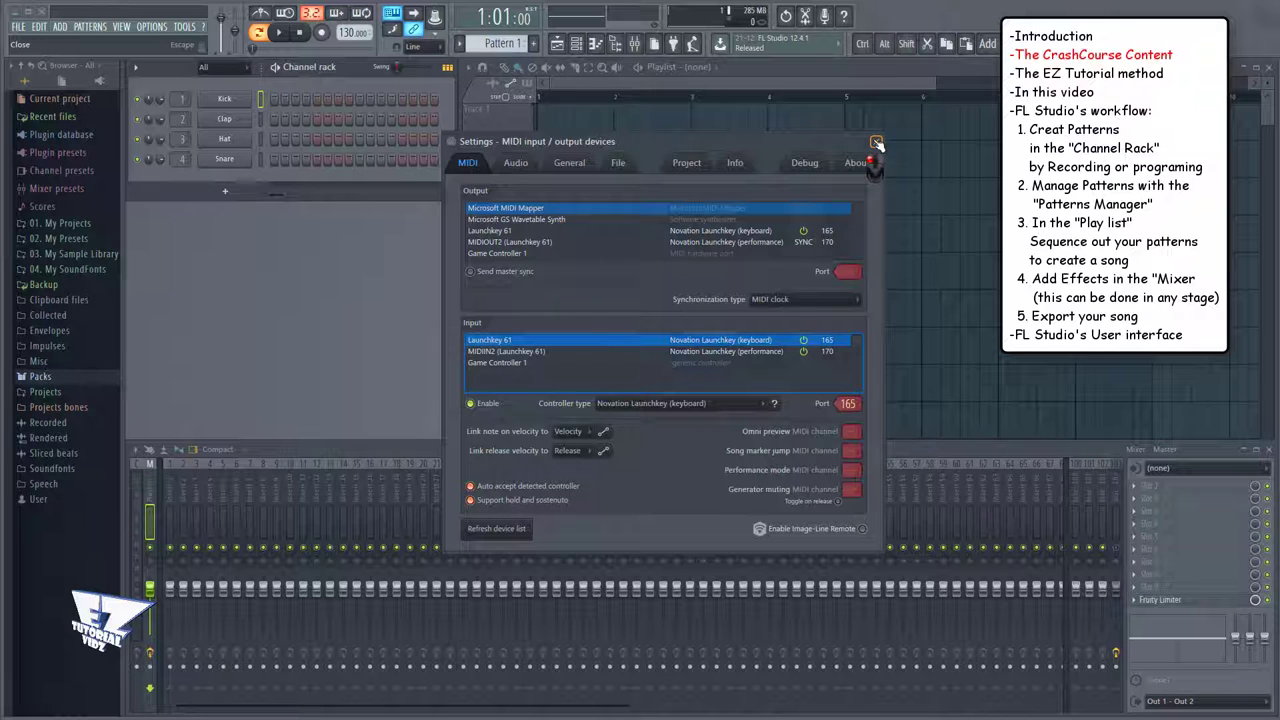
# Step: Close the MIDI settings, then preview the Kick pattern in the piano roll and close it
pyautogui.click(876, 144)
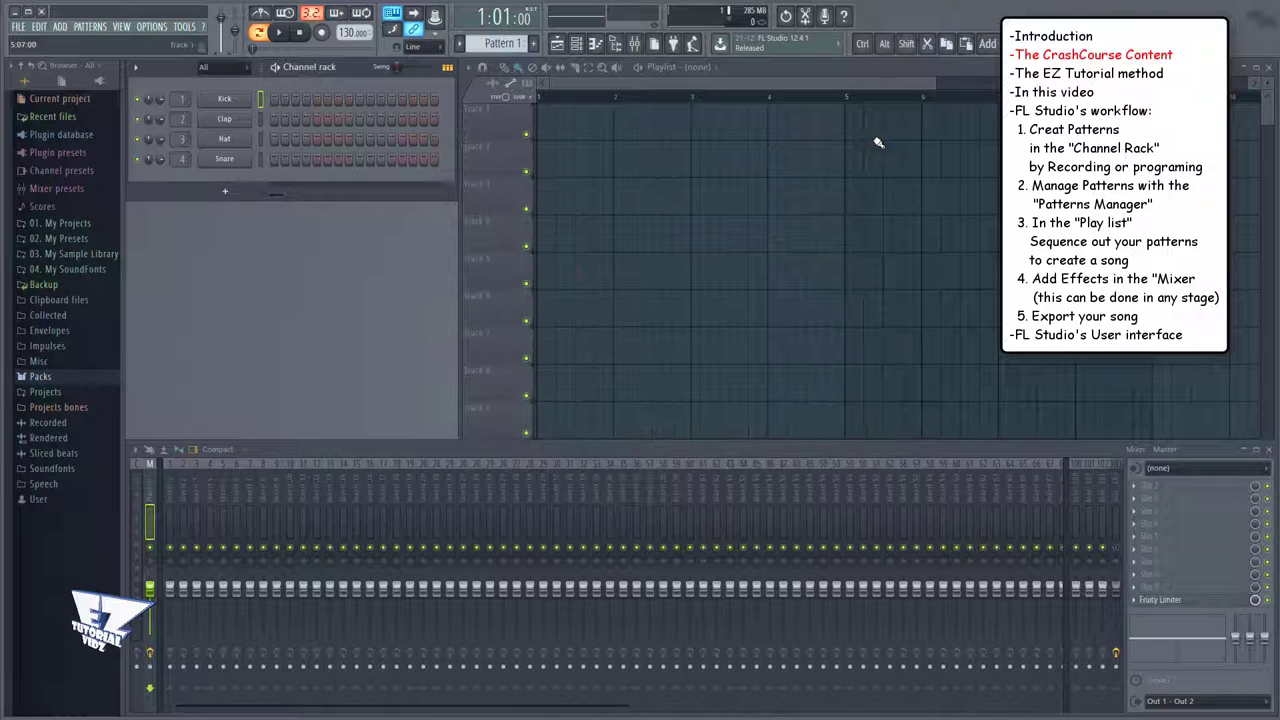
pyautogui.click(303, 70)
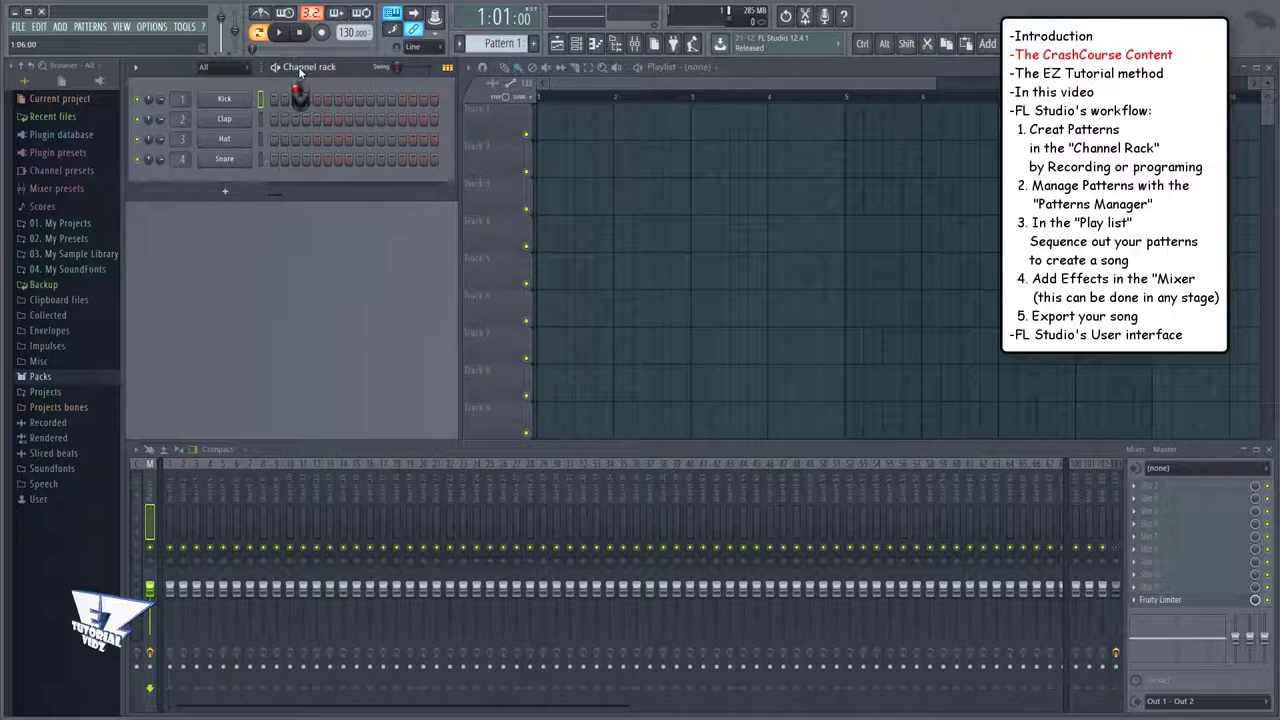
pyautogui.click(447, 67)
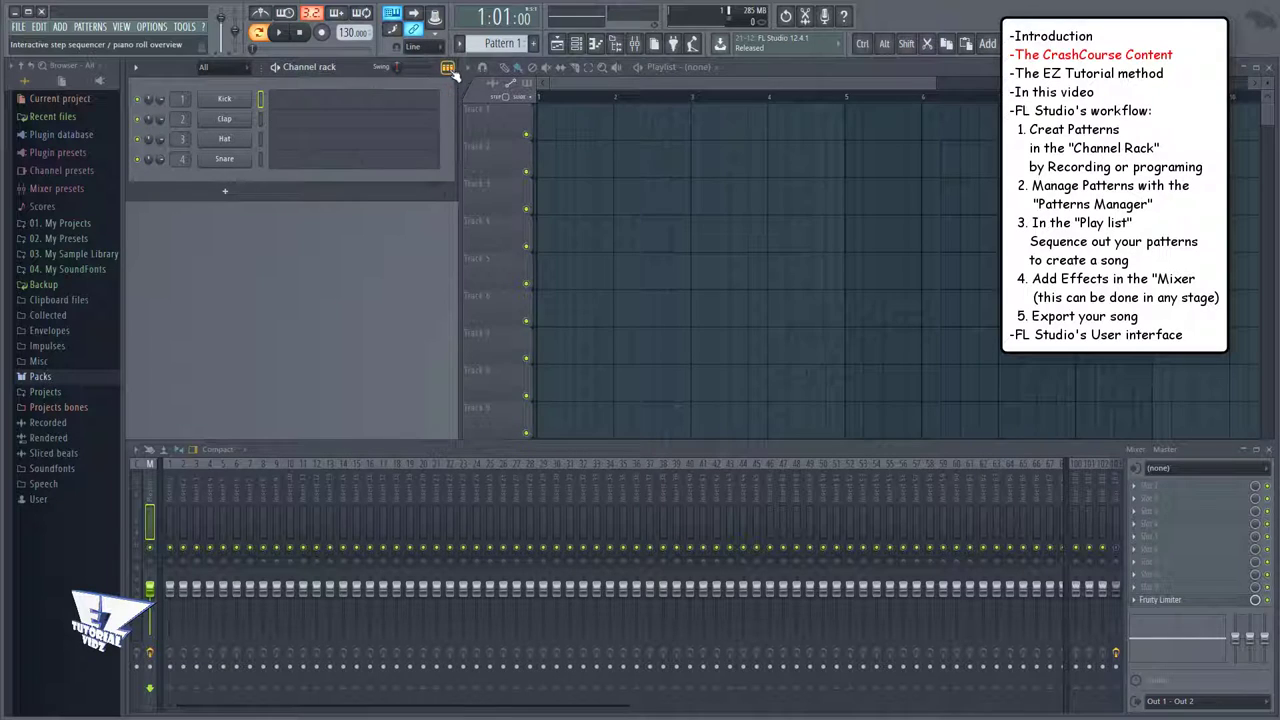
pyautogui.click(394, 104)
pyautogui.moveTo(635, 147); pyautogui.dragTo(676, 160)
pyautogui.click(768, 160)
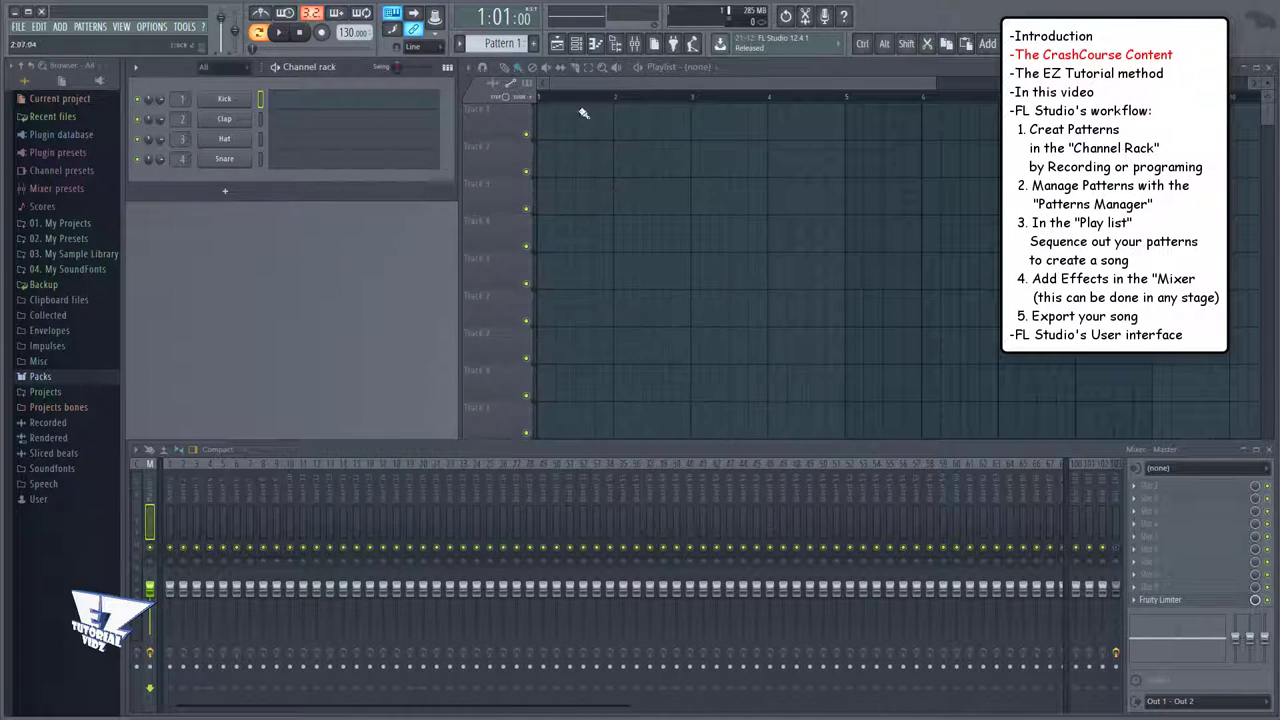
# Step: Return the rack to step buttons, maximize the Playlist, and bring the Mixer forward
pyautogui.click(447, 67)
pyautogui.doubleClick(748, 66)
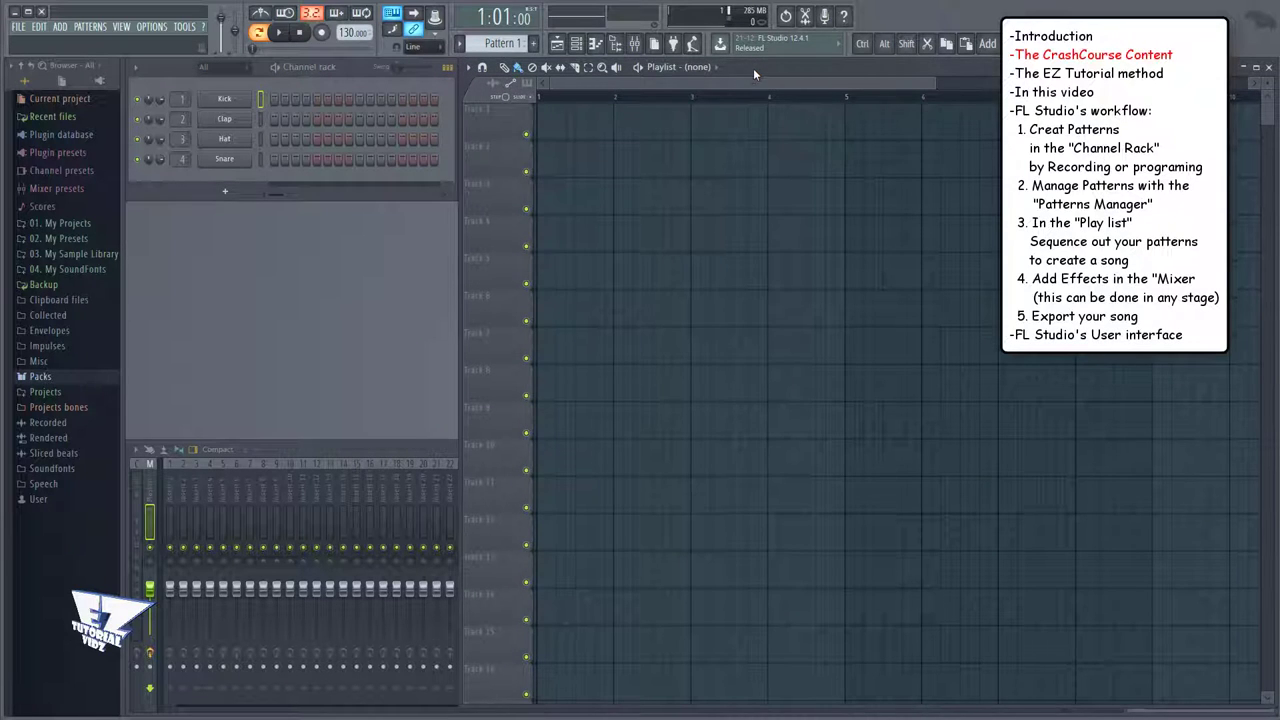
pyautogui.click(387, 450)
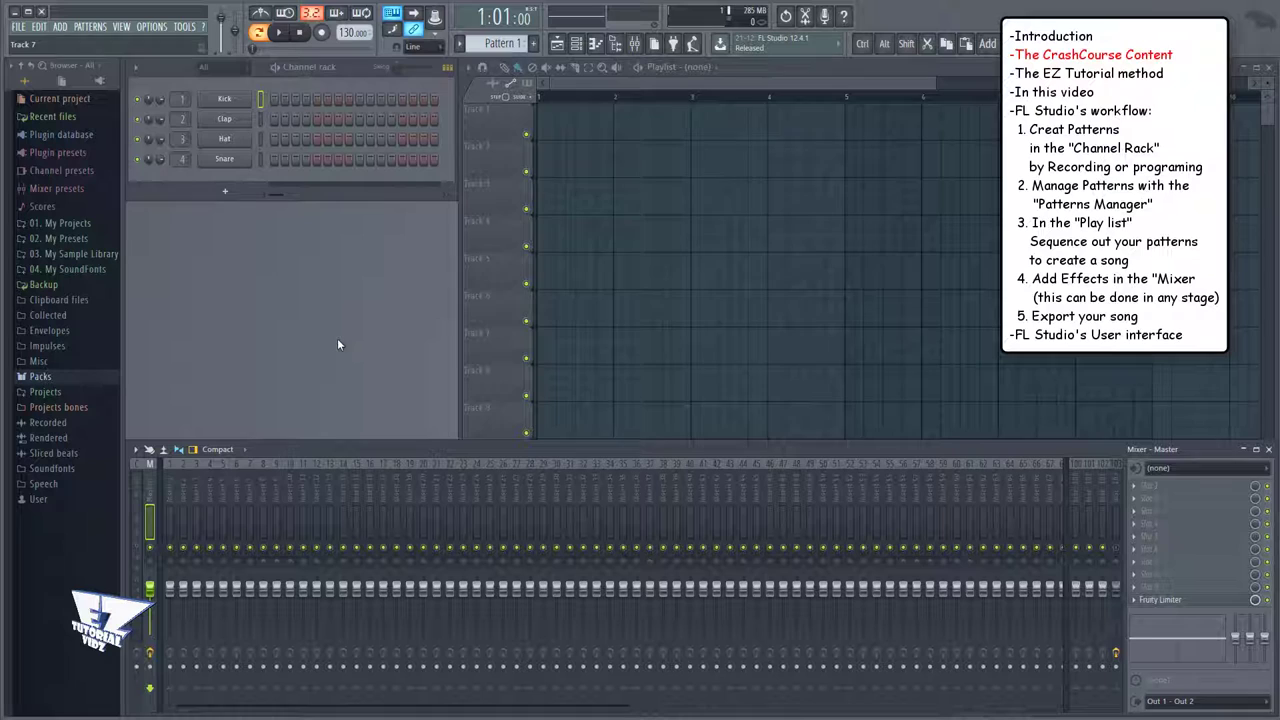
# Step: Colour the Kick channel green
pyautogui.rightClick(246, 104)
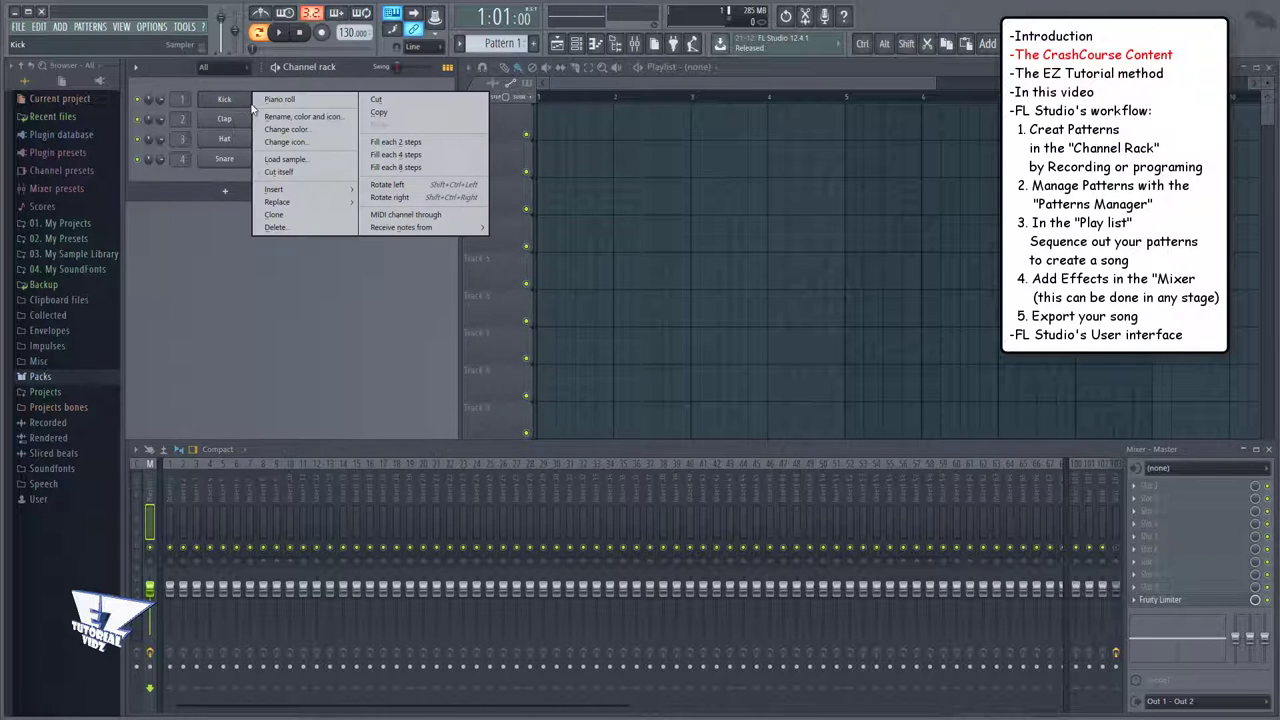
pyautogui.click(284, 119)
pyautogui.click(281, 117)
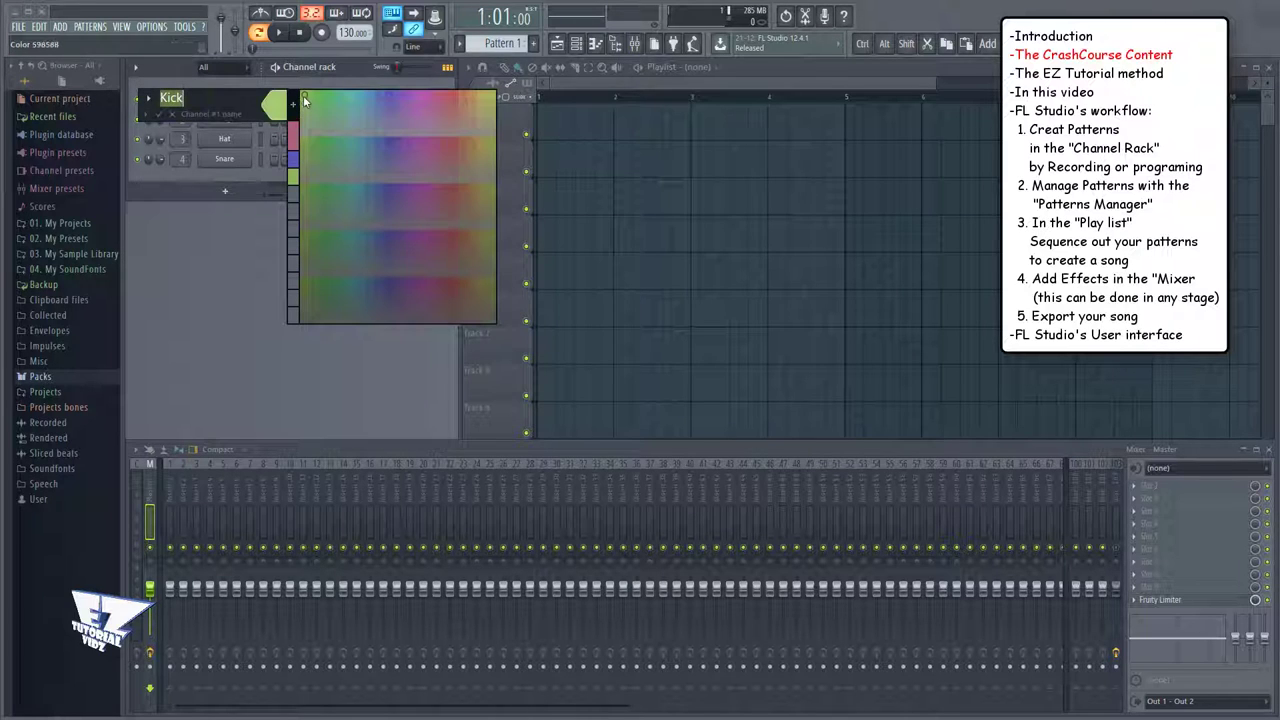
pyautogui.click(305, 101)
pyautogui.press('Return')
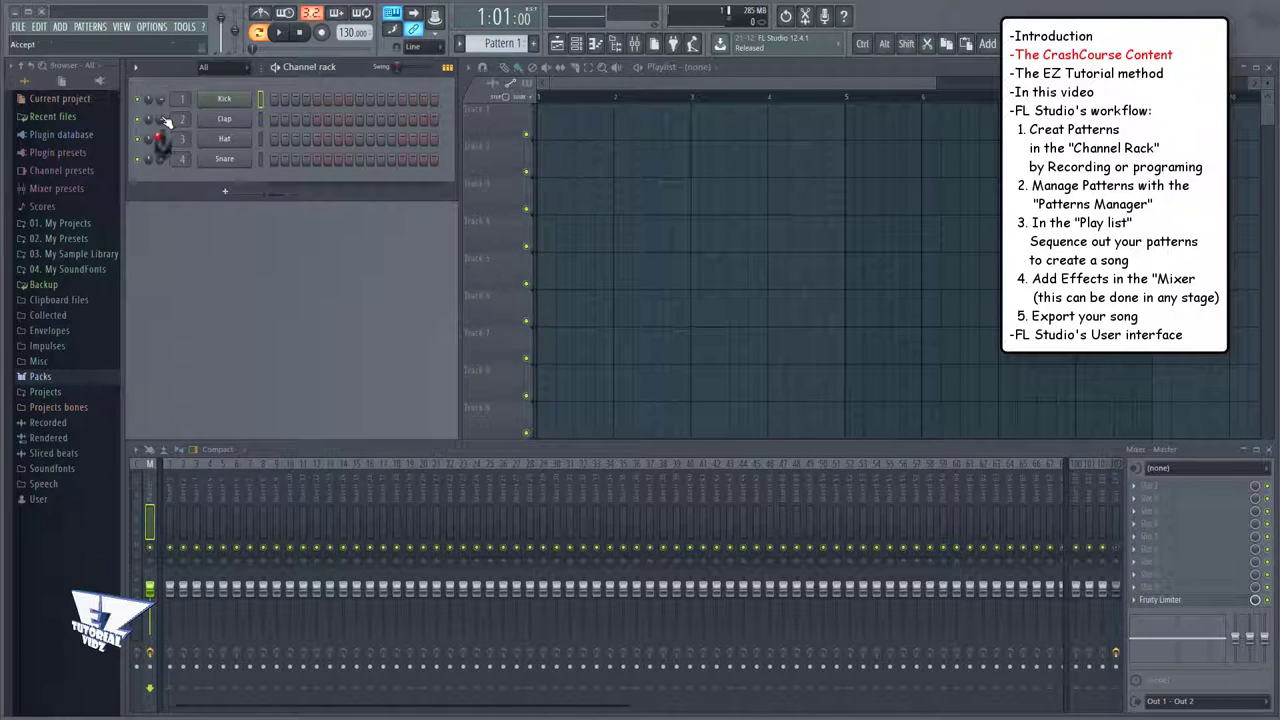
# Step: Route the Kick channel to mixer Insert 5
pyautogui.rightClick(225, 497)
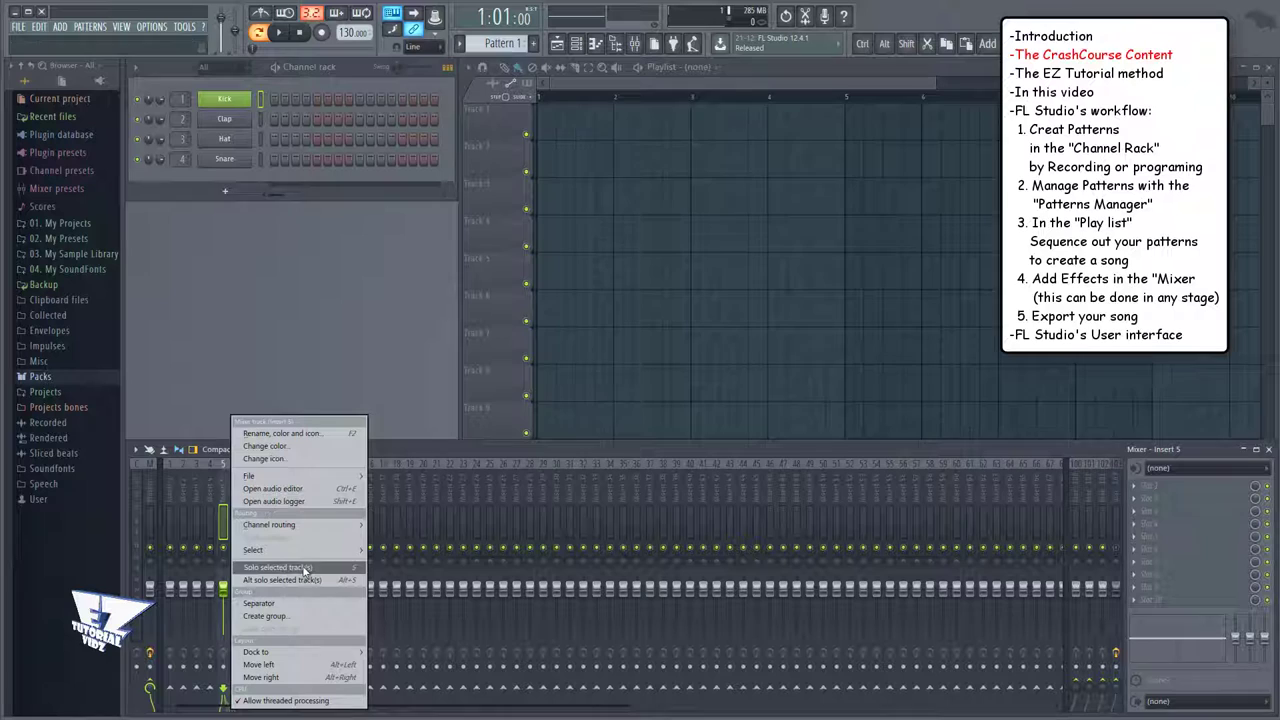
pyautogui.moveTo(326, 528)
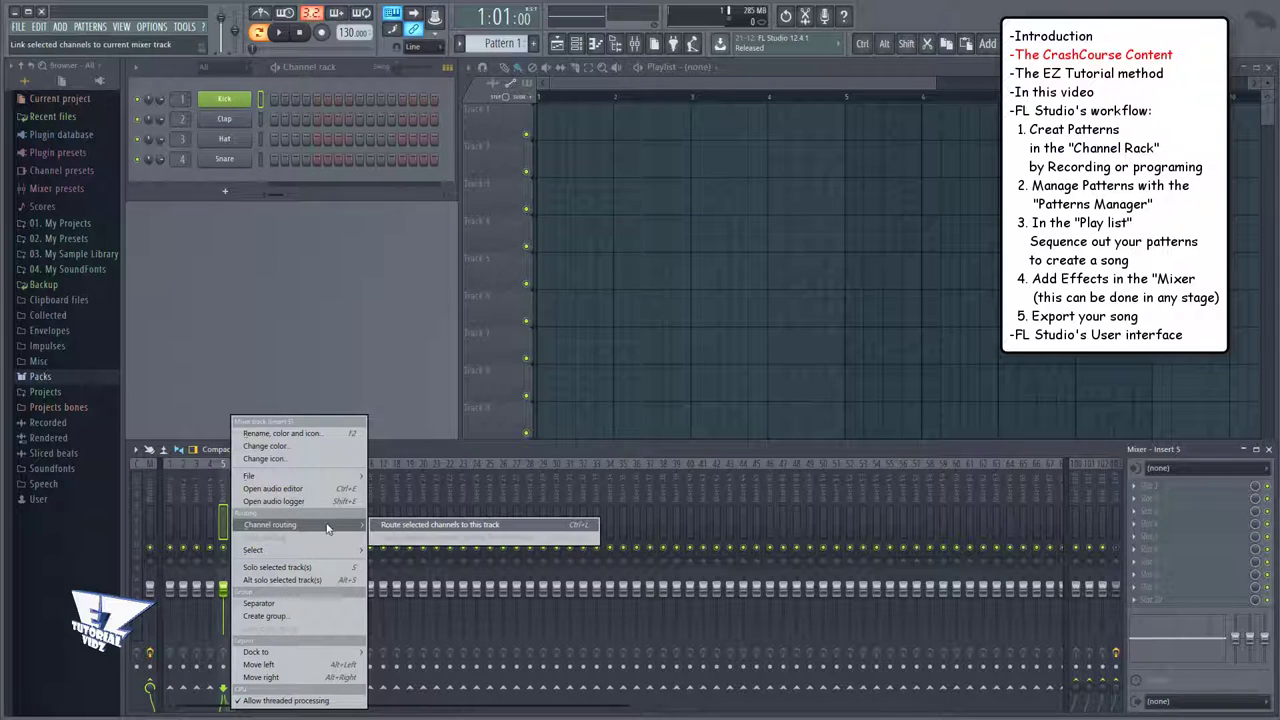
pyautogui.click(392, 525)
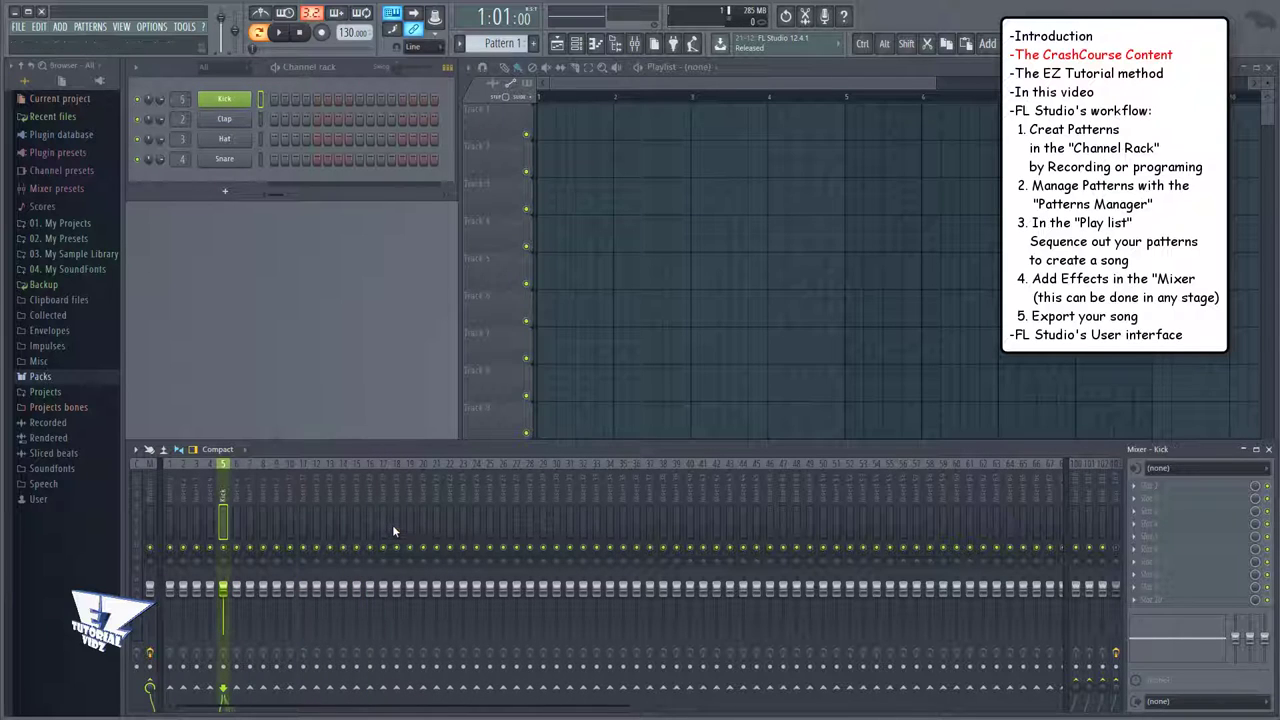
# Step: Rename the Kick channel to 'Renamed' and give it a purple colour
pyautogui.rightClick(240, 104)
pyautogui.click(284, 118)
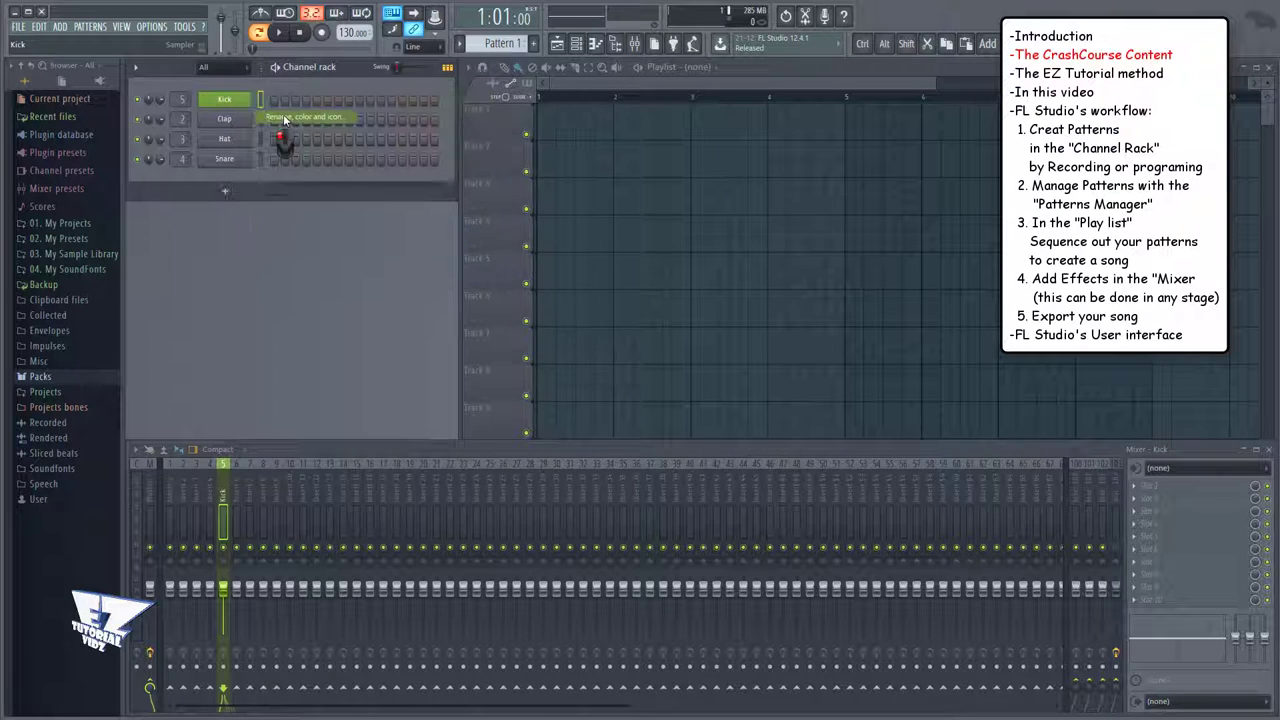
pyautogui.write('Re')
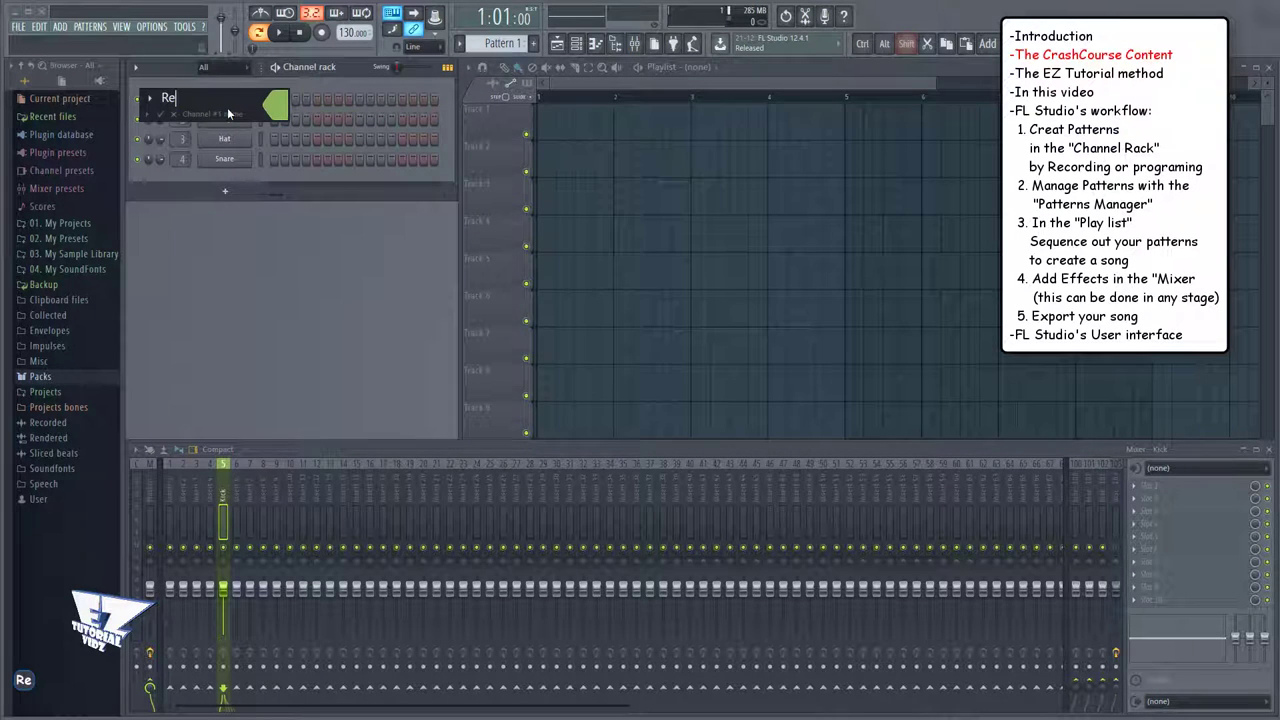
pyautogui.write('named')
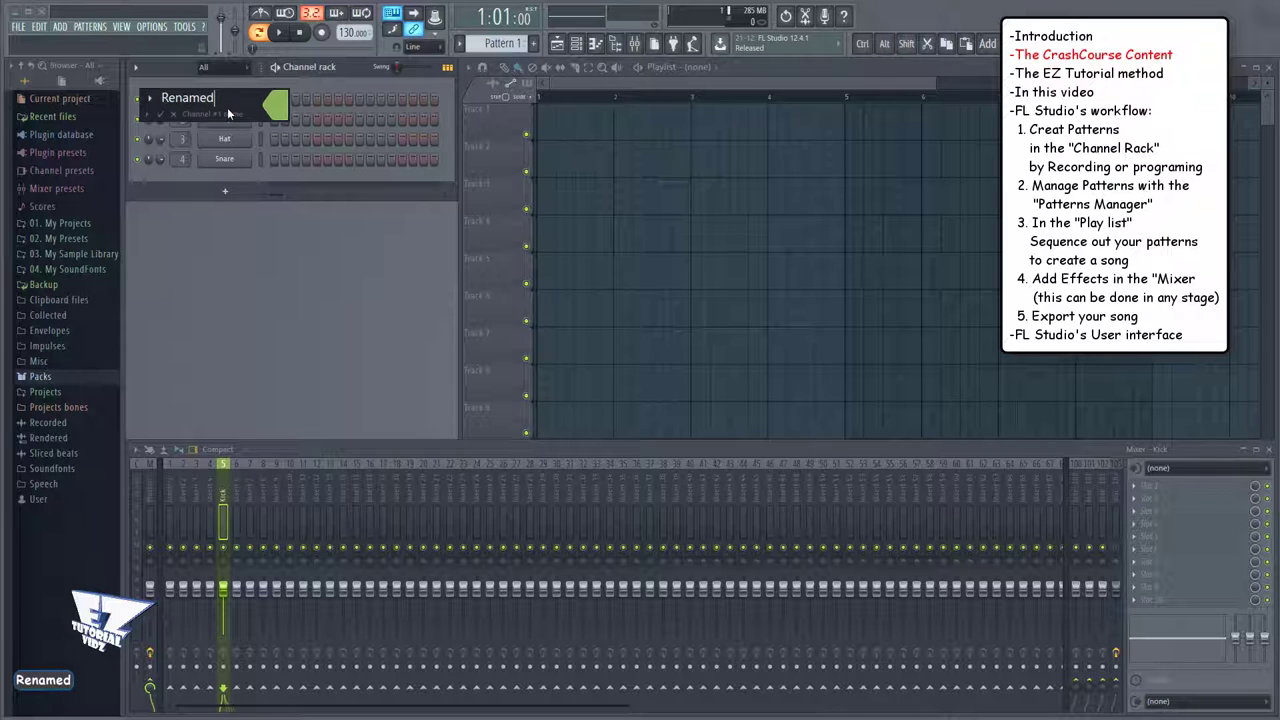
pyautogui.click(276, 104)
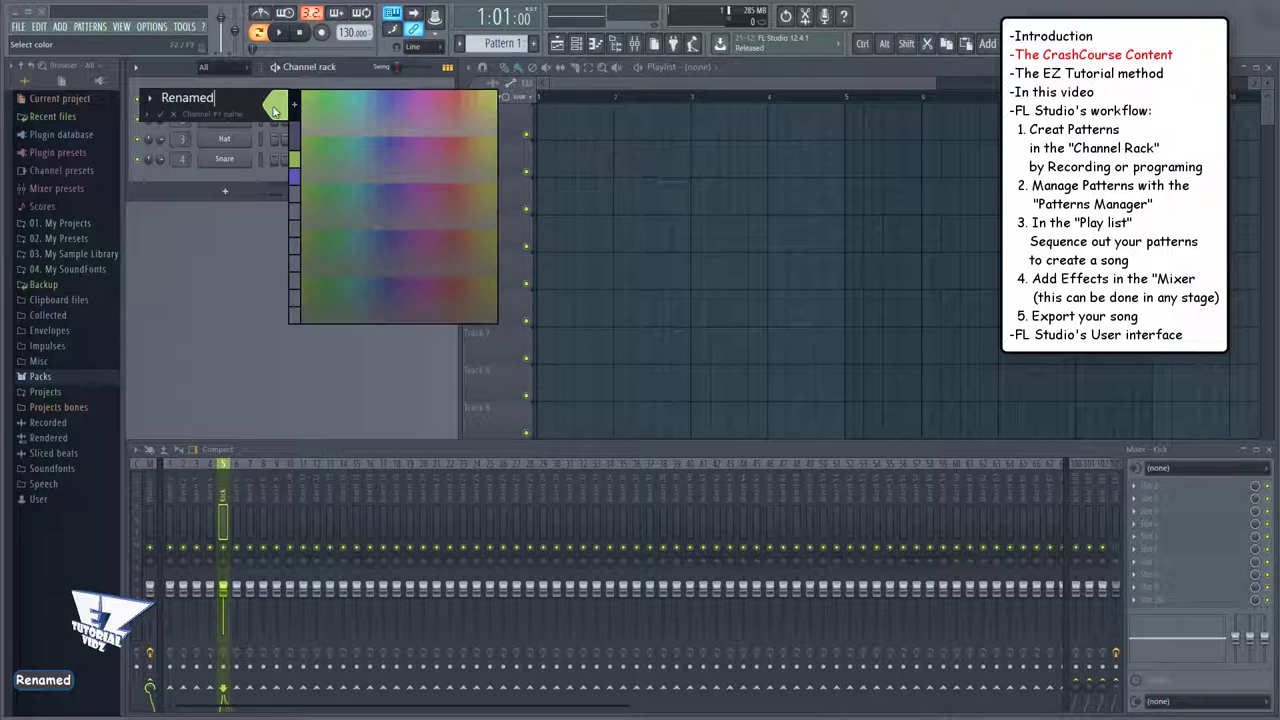
pyautogui.click(390, 94)
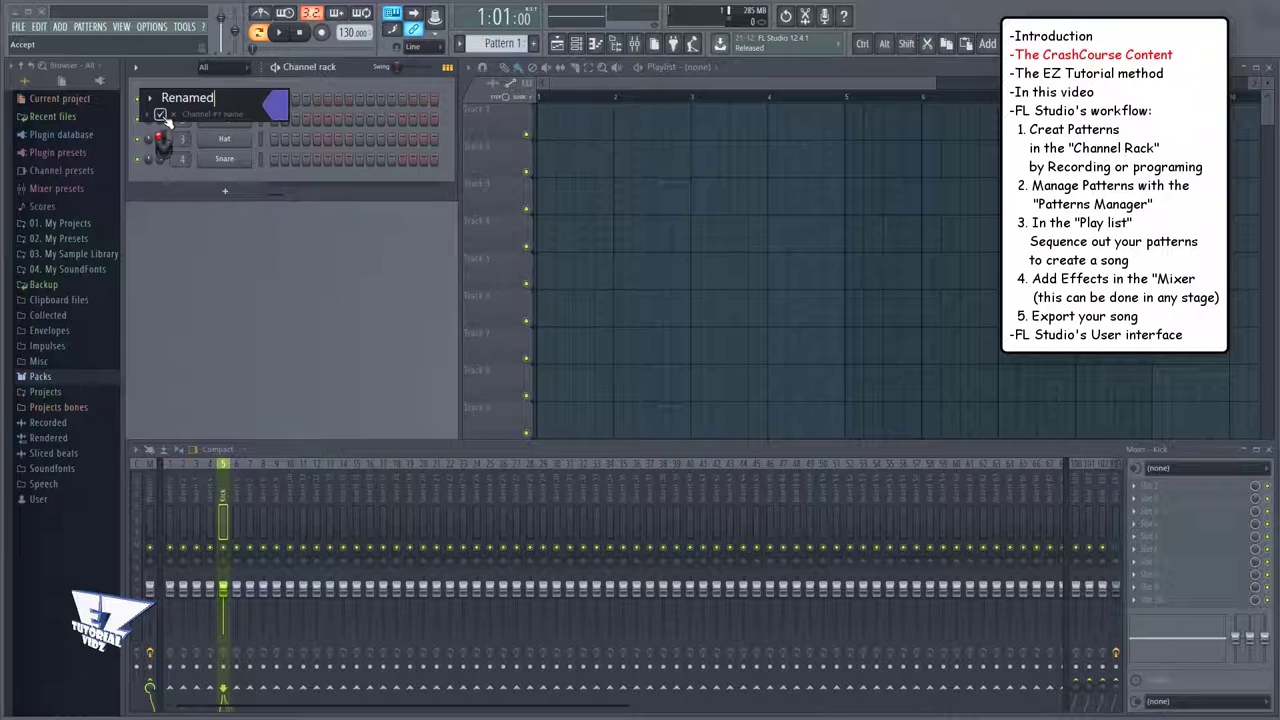
pyautogui.click(162, 115)
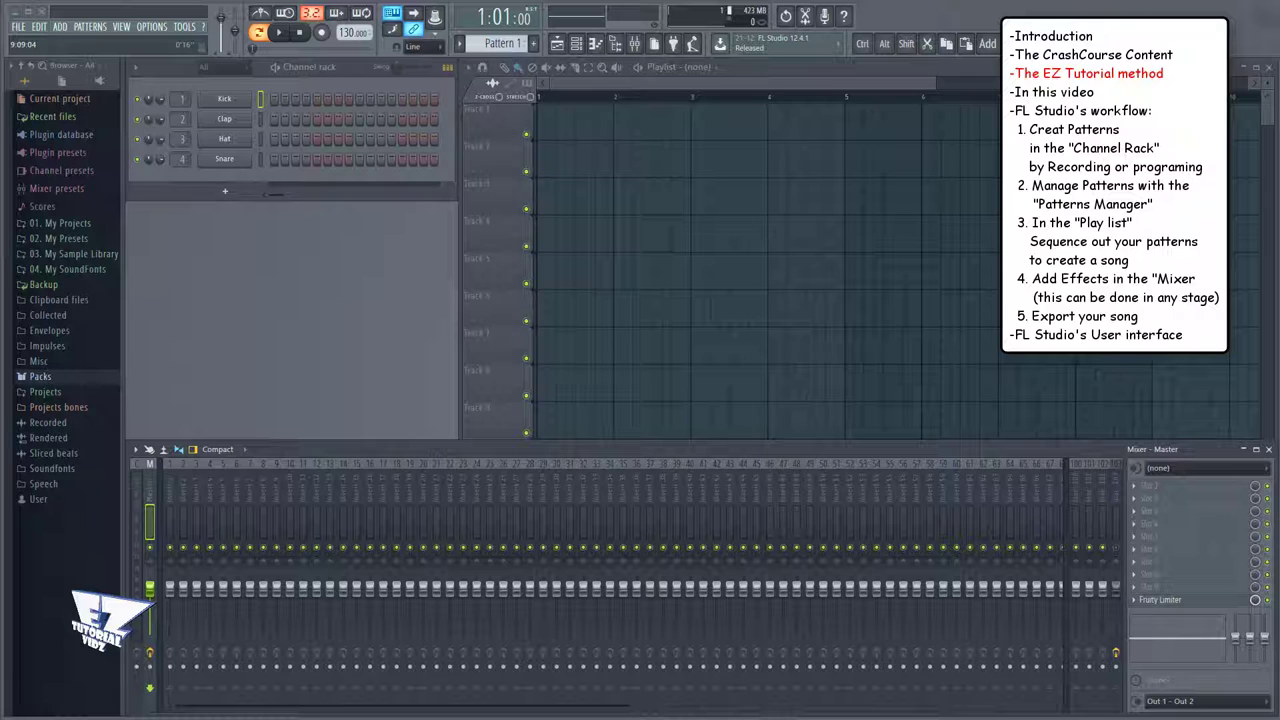
# Step: Open the MIDI settings and browse the Audio, General, File and Project pages
pyautogui.click(155, 26)
pyautogui.click(162, 51)
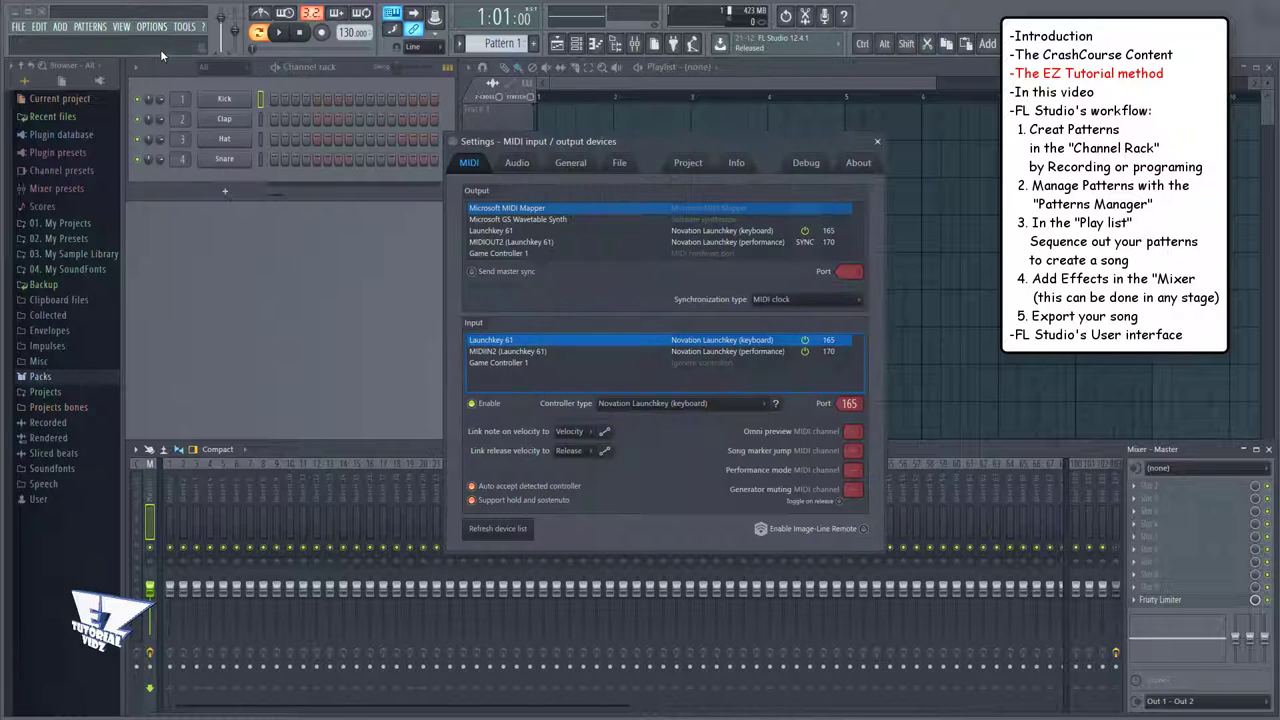
pyautogui.click(517, 164)
pyautogui.click(570, 164)
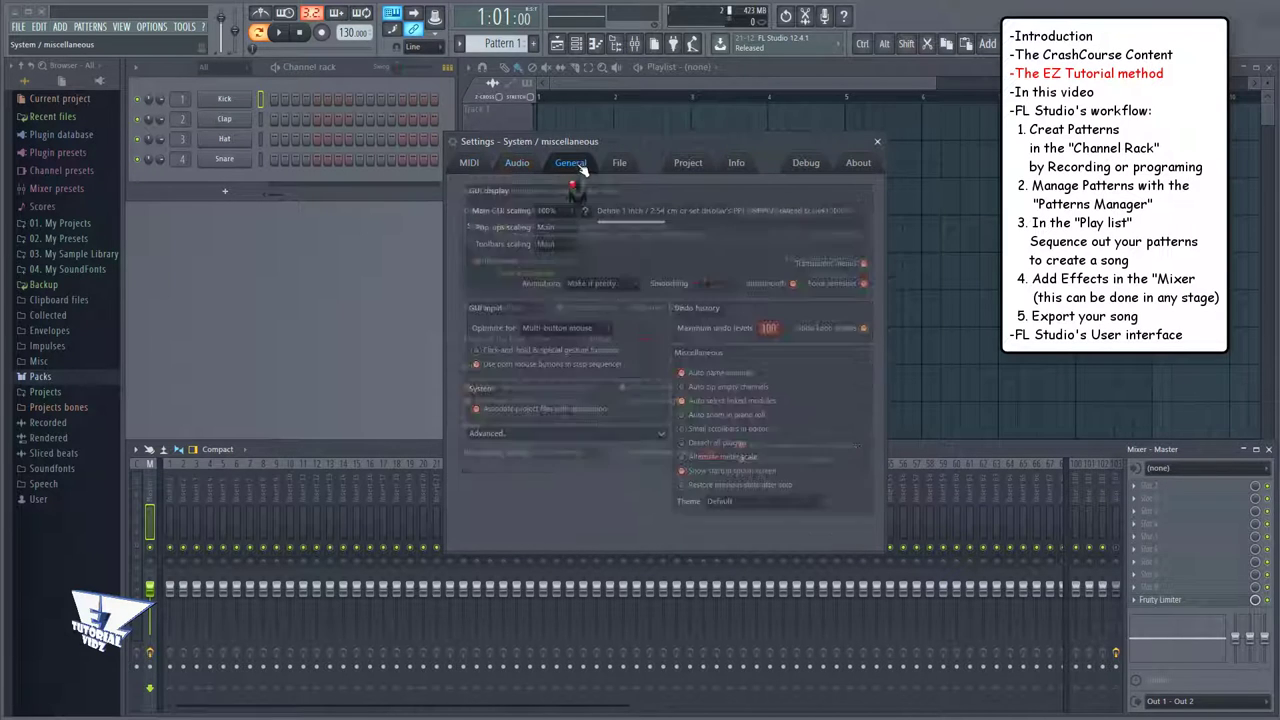
pyautogui.click(619, 164)
pyautogui.click(690, 165)
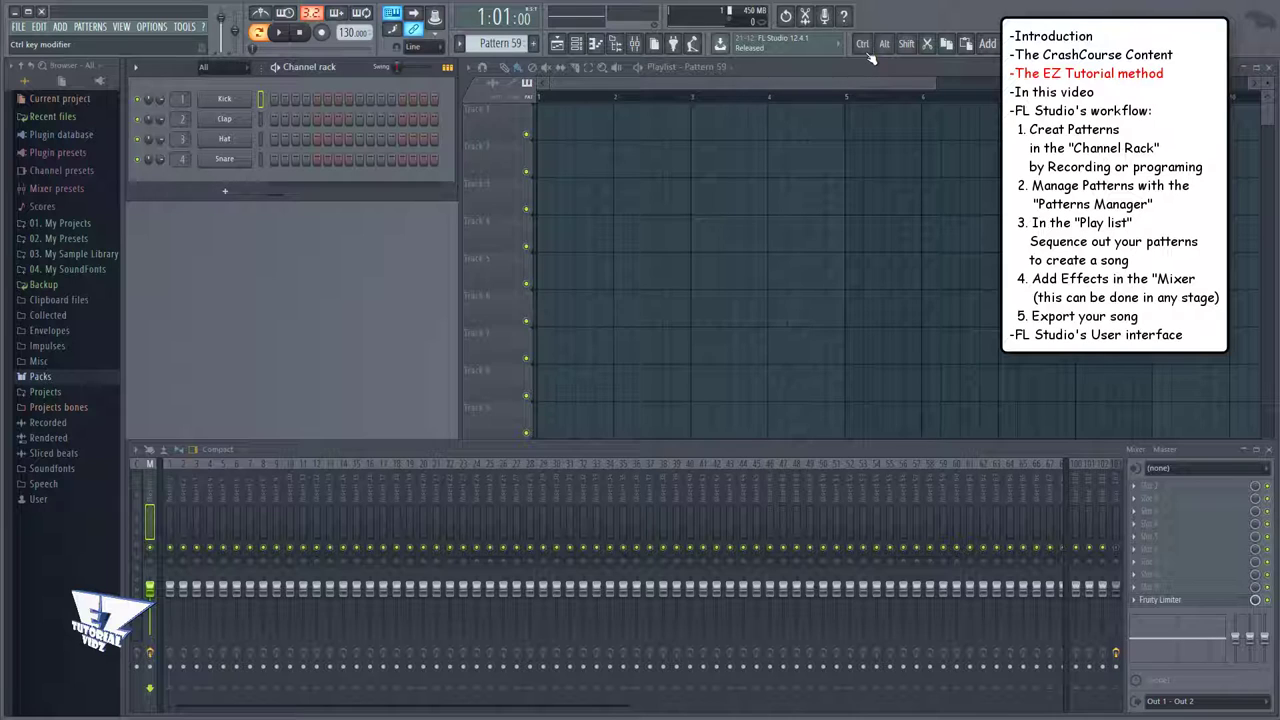
# Step: Show the Ctrl, Alt and Shift toolbar indicators and view the panel display options
pyautogui.press('ctrl')
pyautogui.press('alt')
pyautogui.press('shift')
pyautogui.press('ctrl')
pyautogui.rightClick(868, 20)
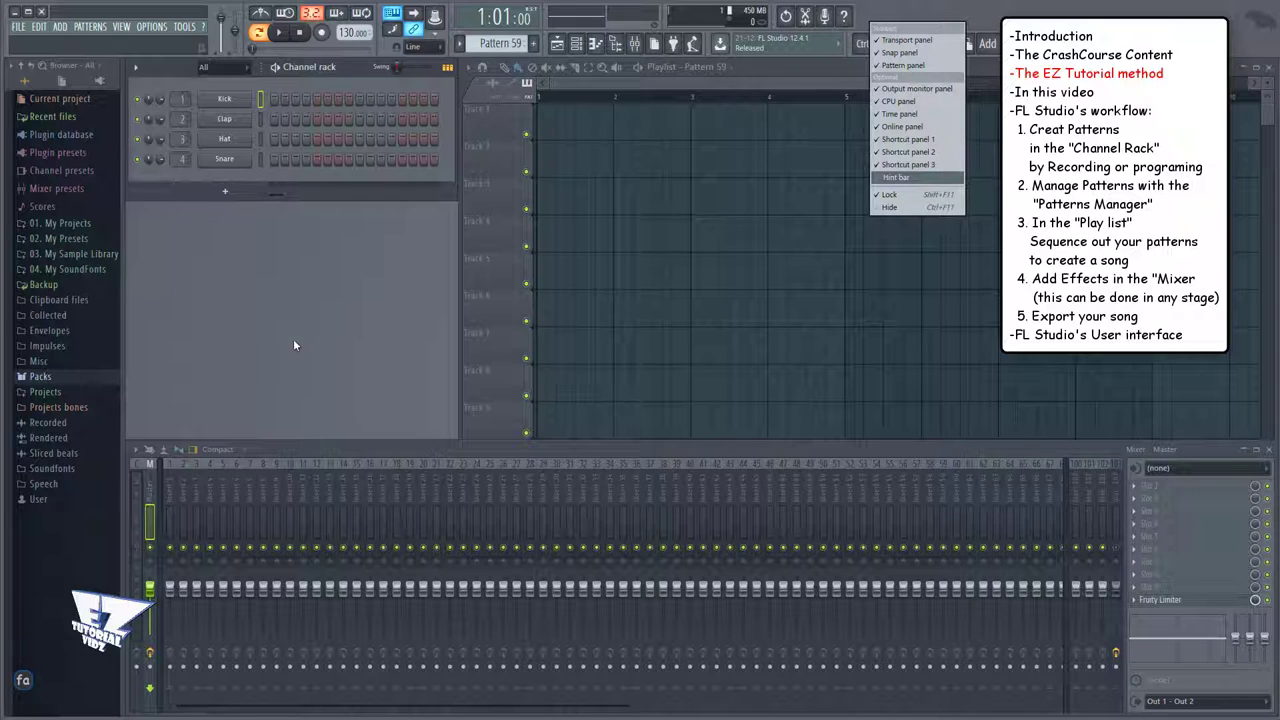
pyautogui.click(275, 369)
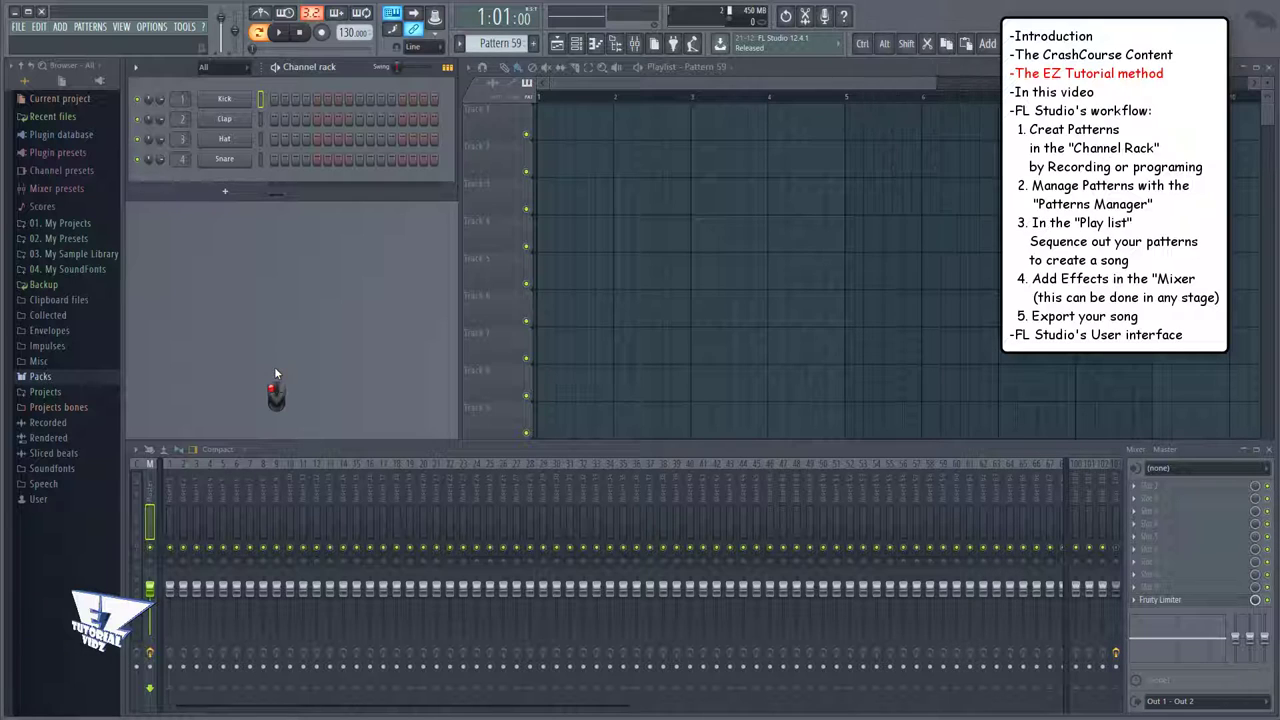
# Step: Show and dismiss the Plugin Picker with F8, then scroll to Pattern 60
pyautogui.press('F8')
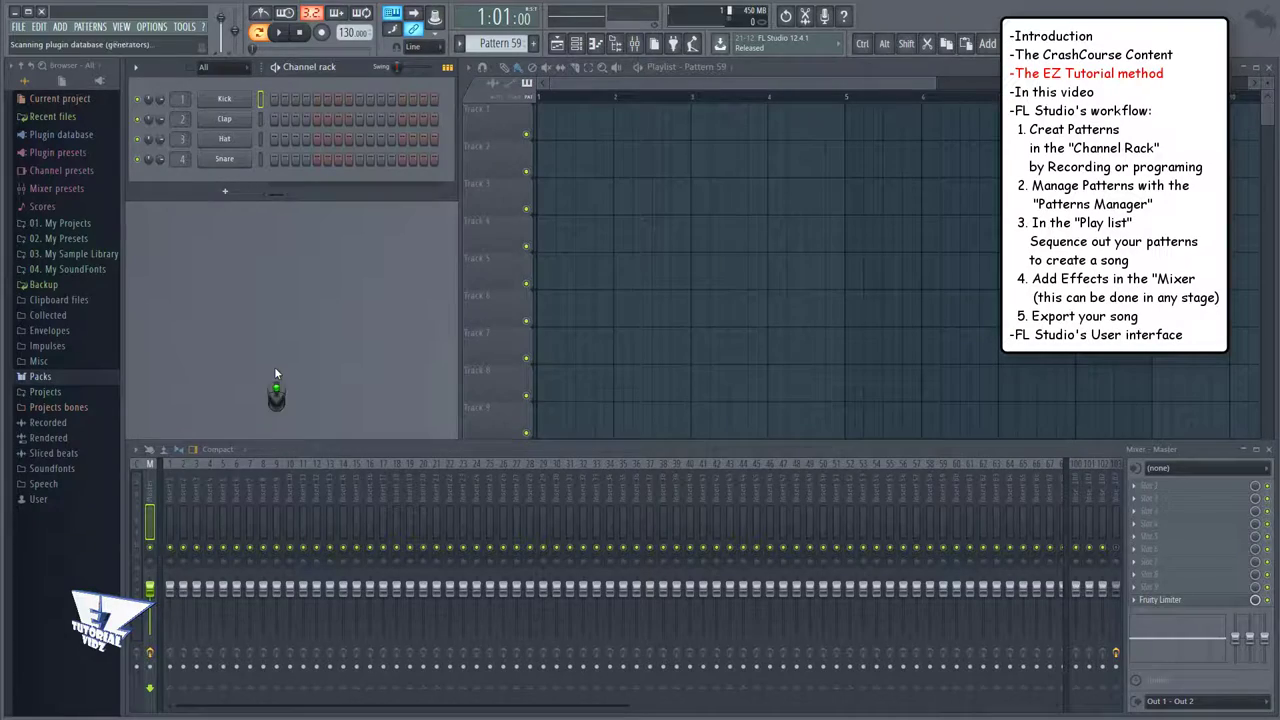
pyautogui.press('F8')
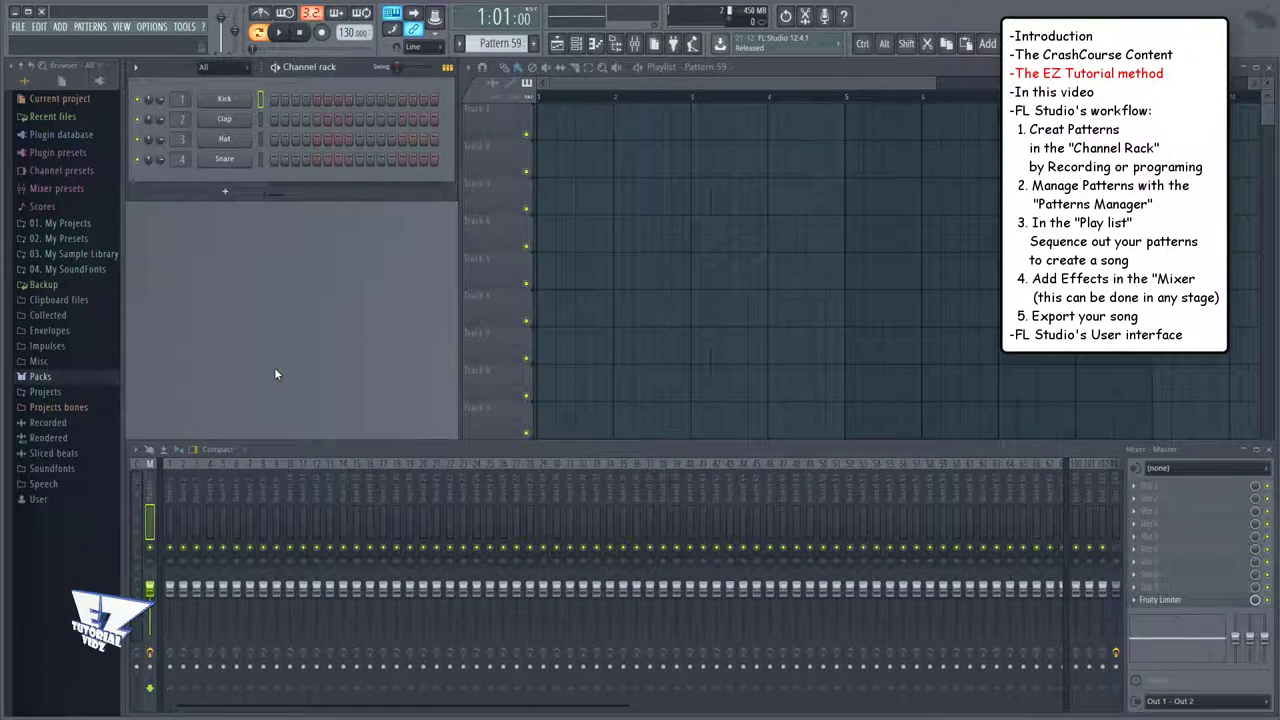
pyautogui.scroll(-5, 275, 367)
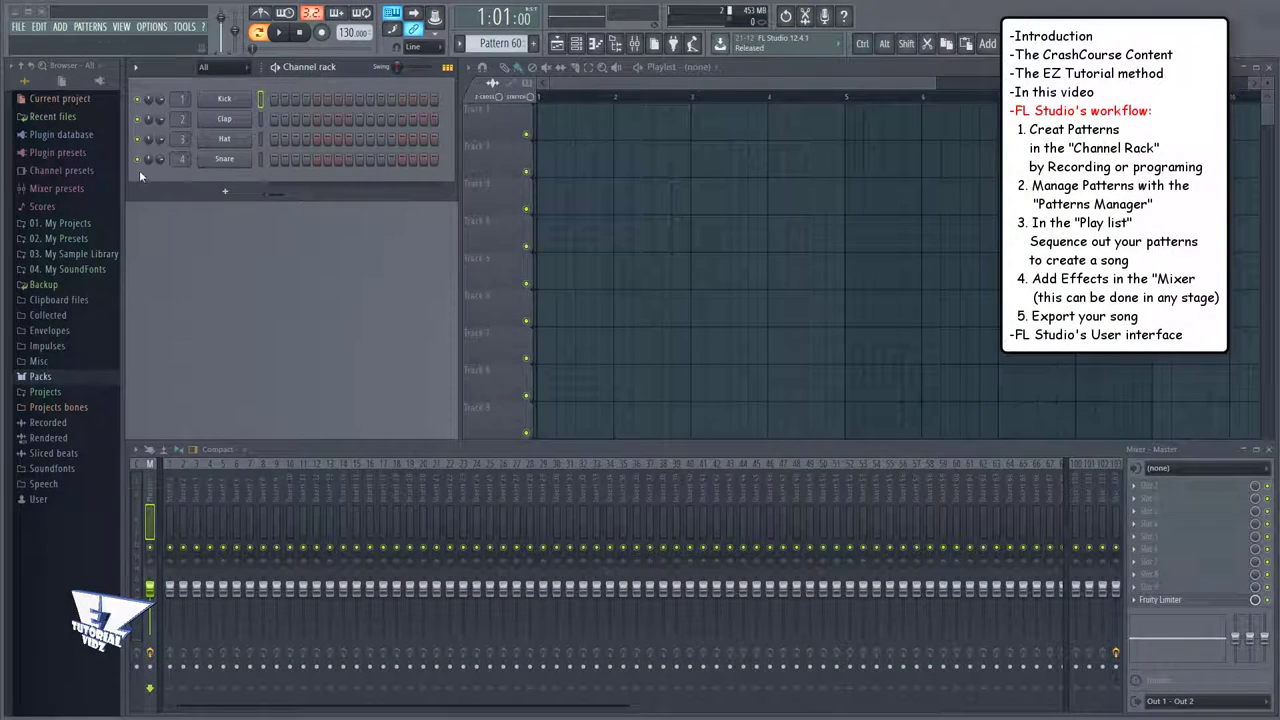
# Step: Add an FL Keys channel and place its instrument panel beside the Channel Rack
pyautogui.click(20, 27)
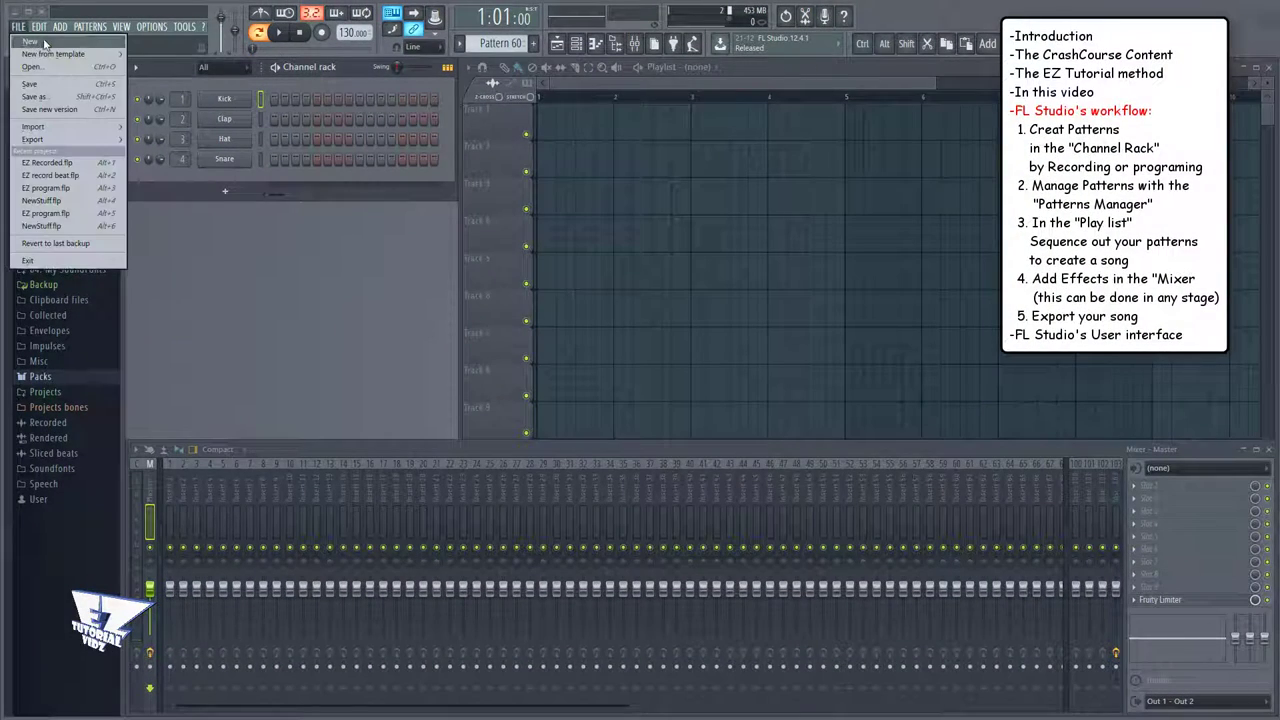
pyautogui.click(18, 30)
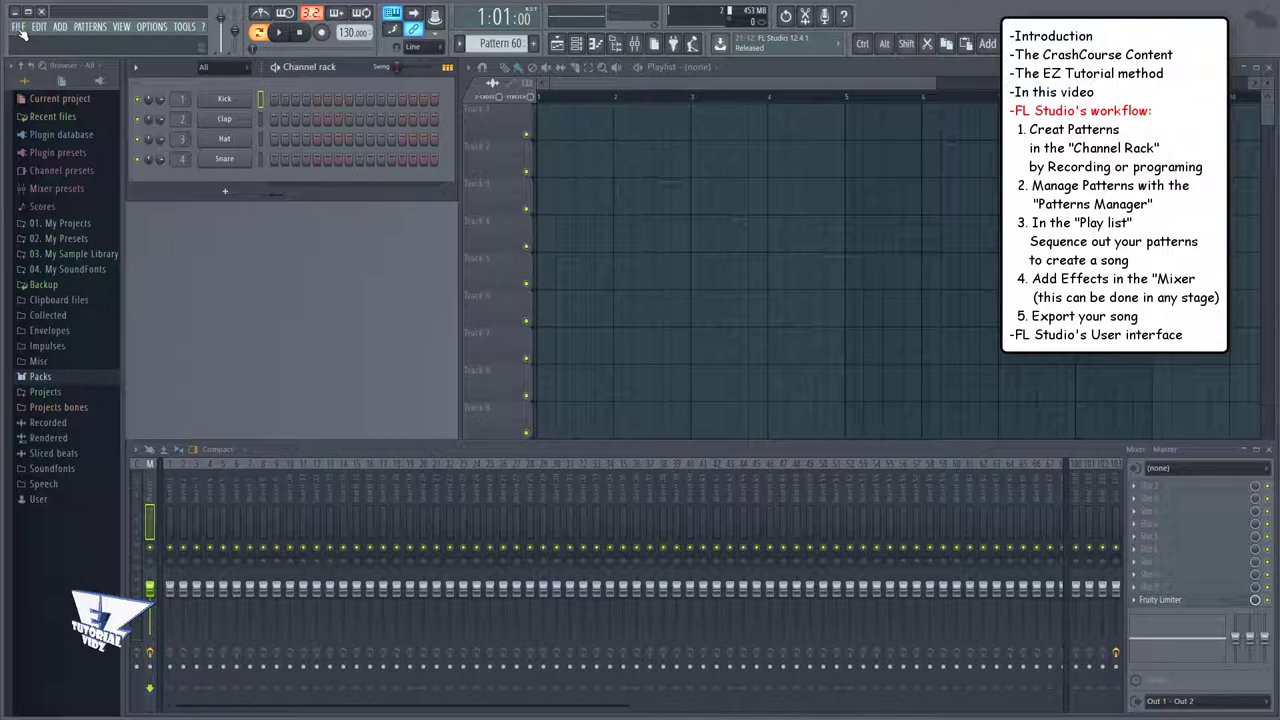
pyautogui.click(223, 191)
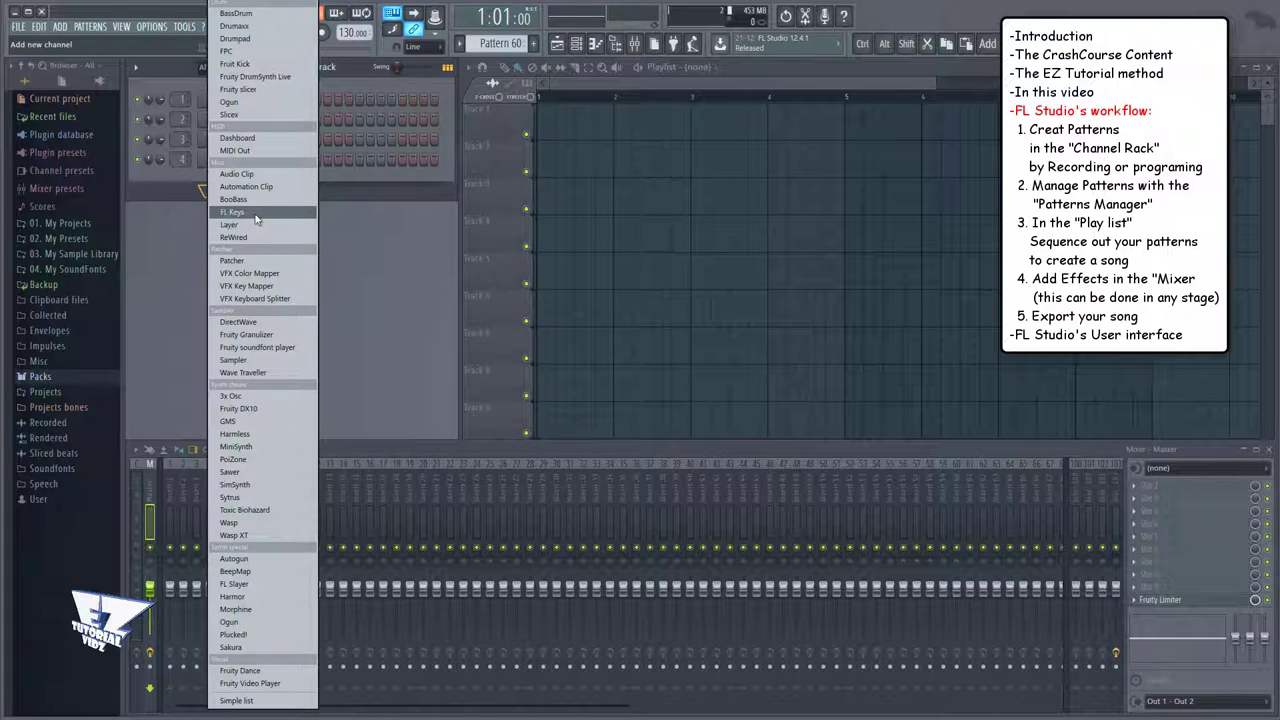
pyautogui.click(255, 214)
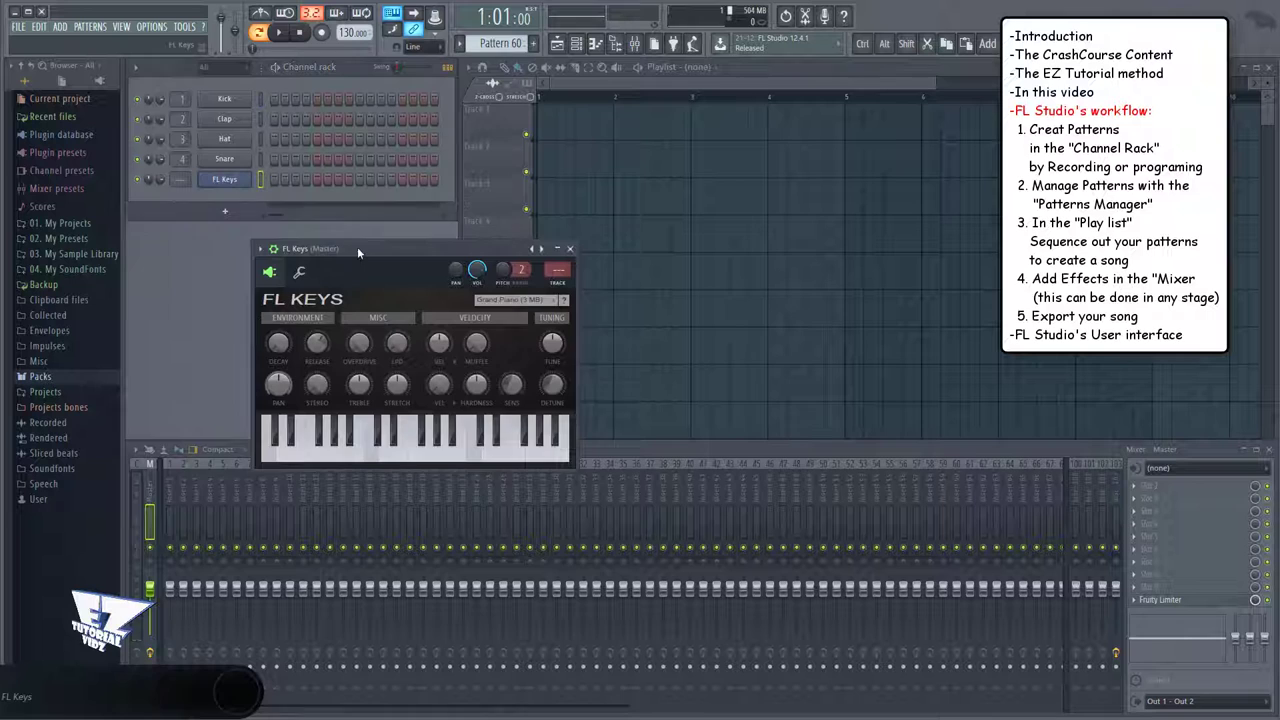
pyautogui.moveTo(359, 246); pyautogui.dragTo(242, 230)
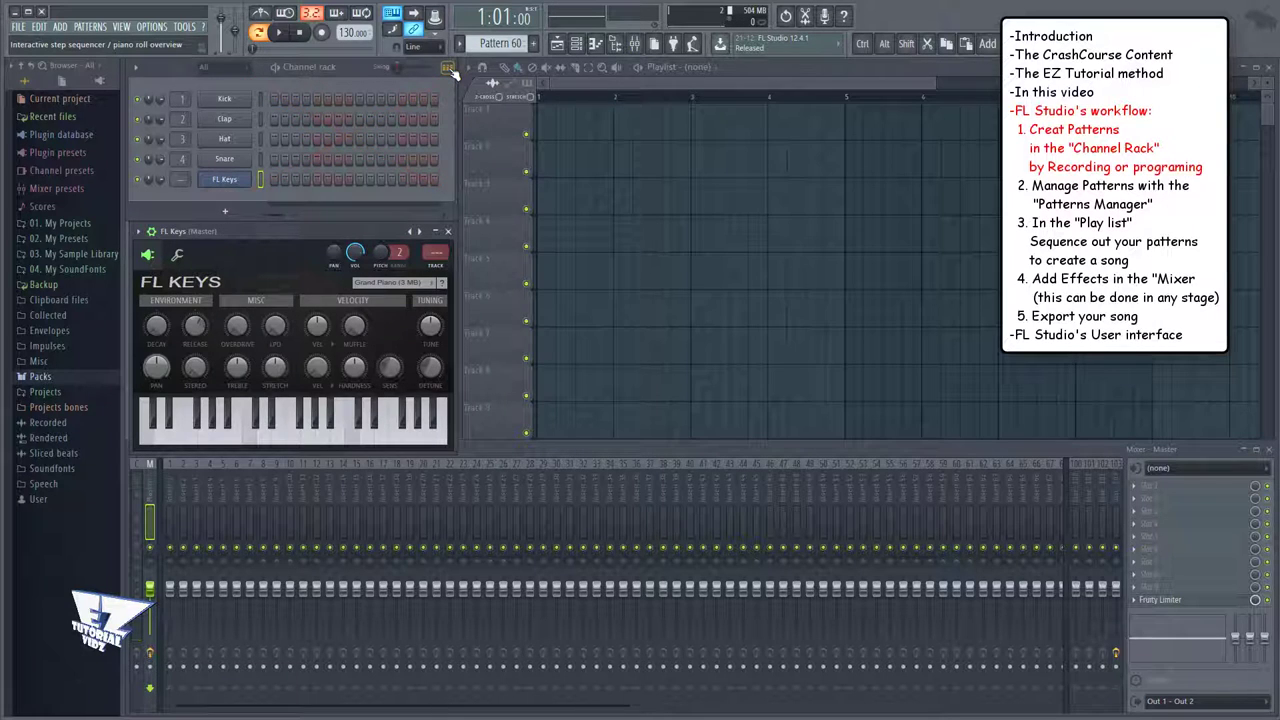
pyautogui.click(448, 69)
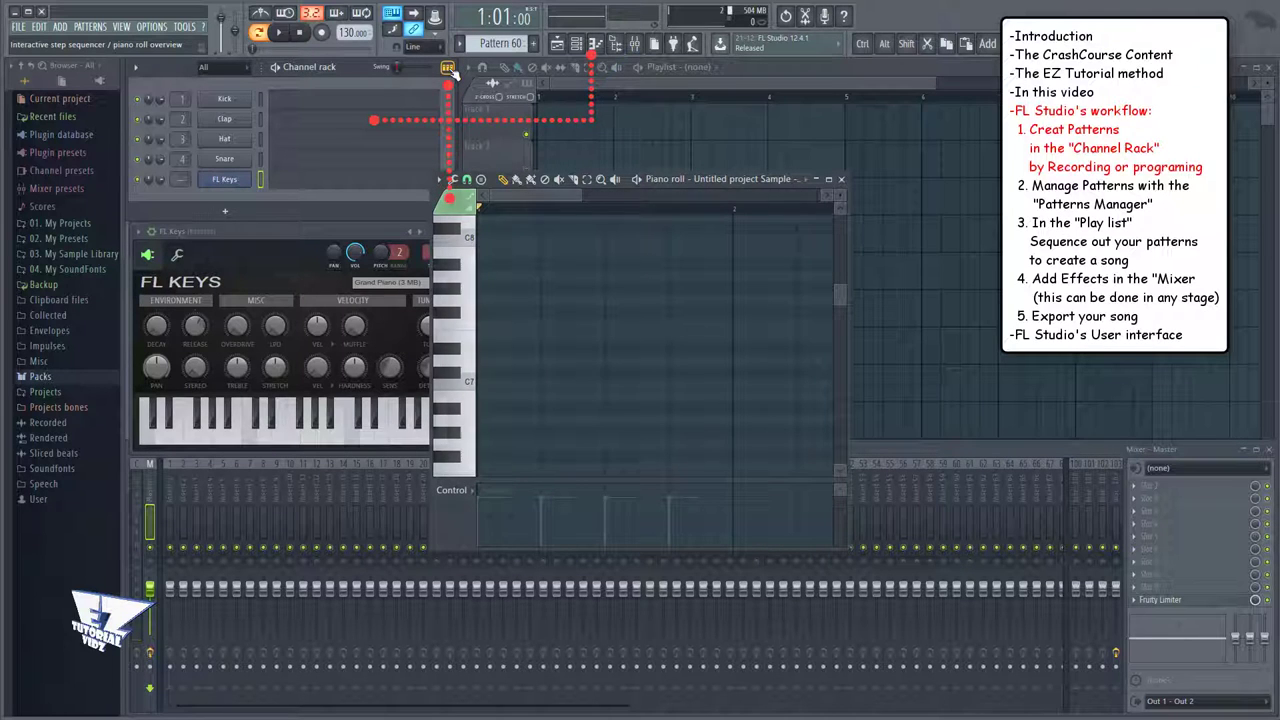
pyautogui.click(449, 70)
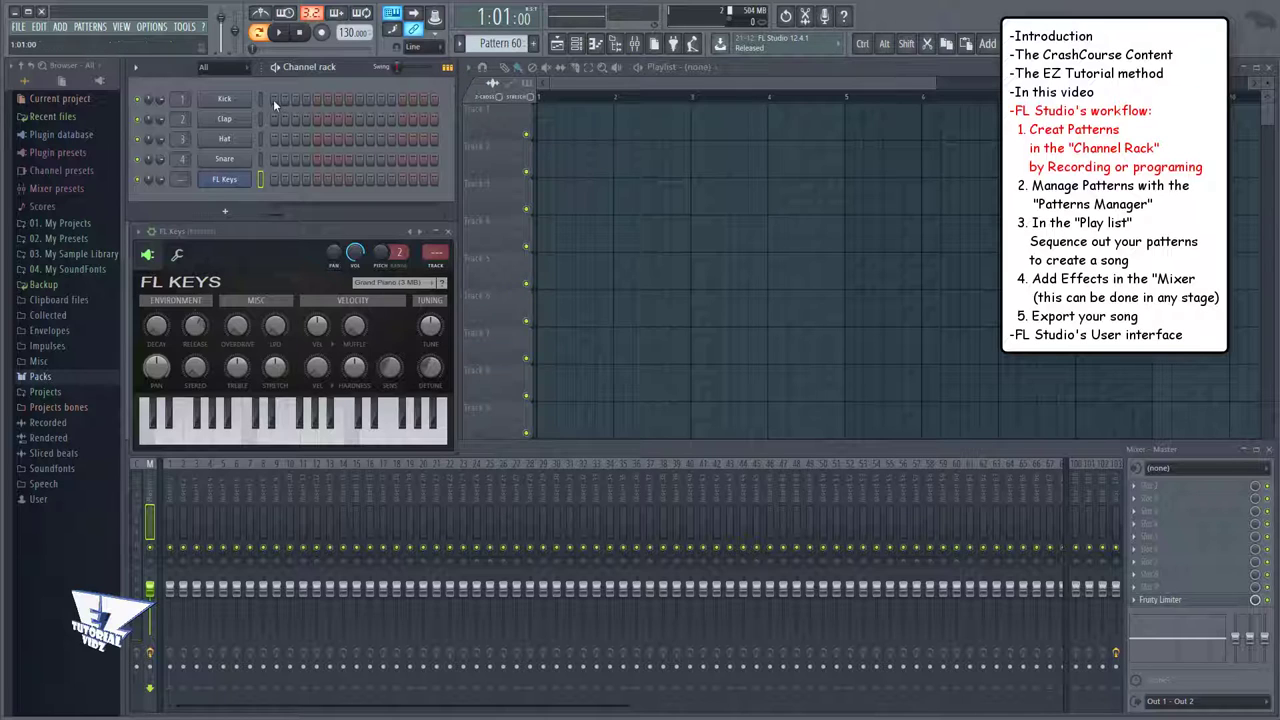
# Step: Switch on the first nine Kick steps in Pattern 60
pyautogui.moveTo(274, 99); pyautogui.dragTo(371, 106)
# Step: Open the Kick notes in the piano roll and add a longer C5 note after the hits
pyautogui.click(447, 67)
pyautogui.click(416, 104)
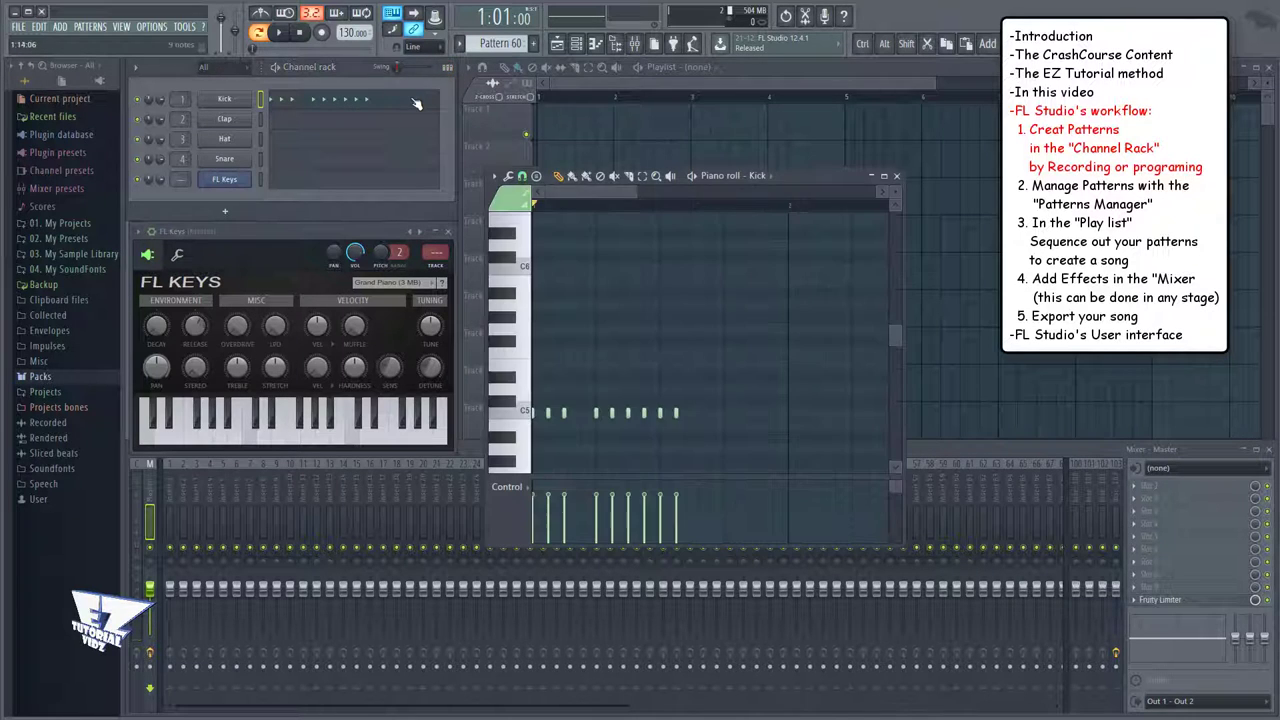
pyautogui.click(700, 413)
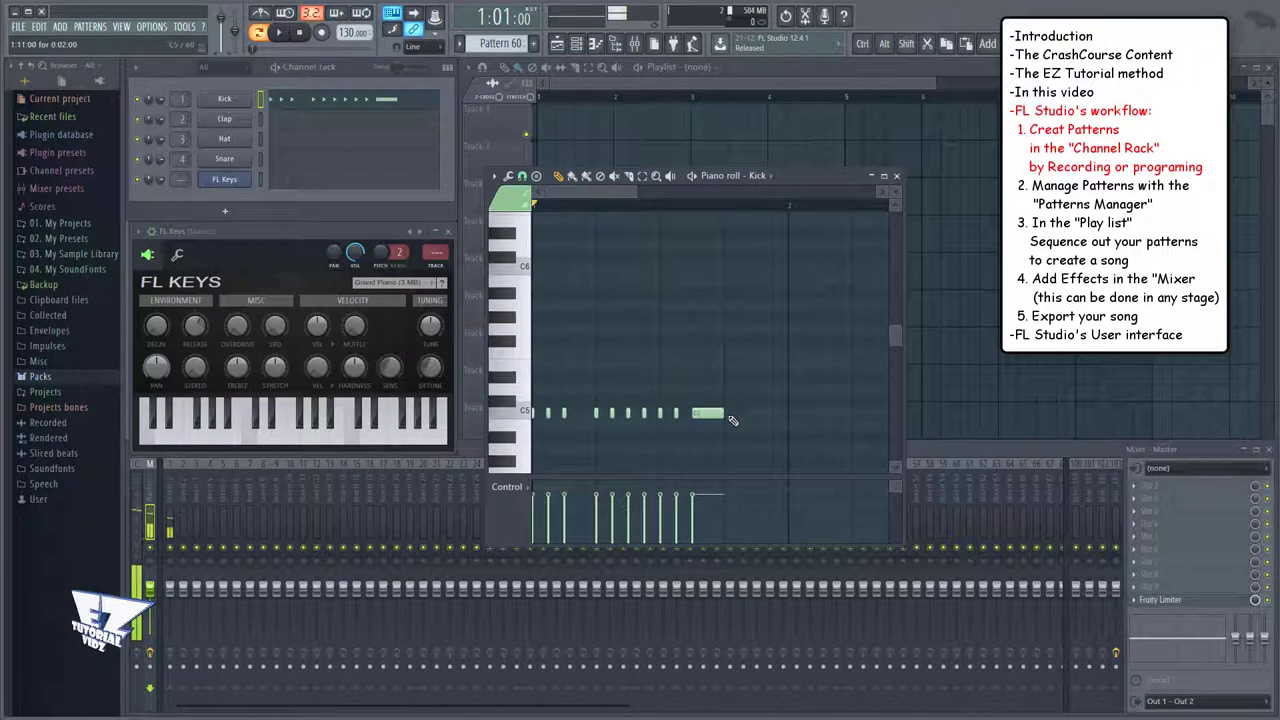
pyautogui.click(752, 414)
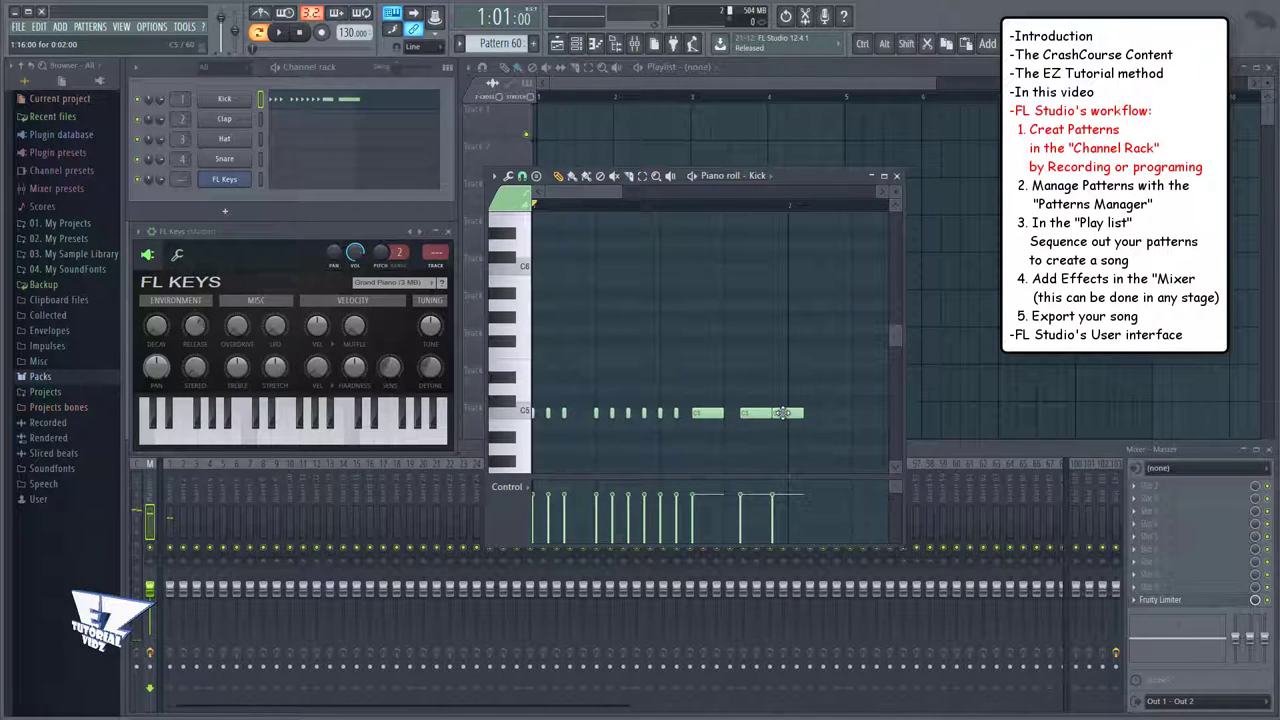
pyautogui.rightClick(758, 415)
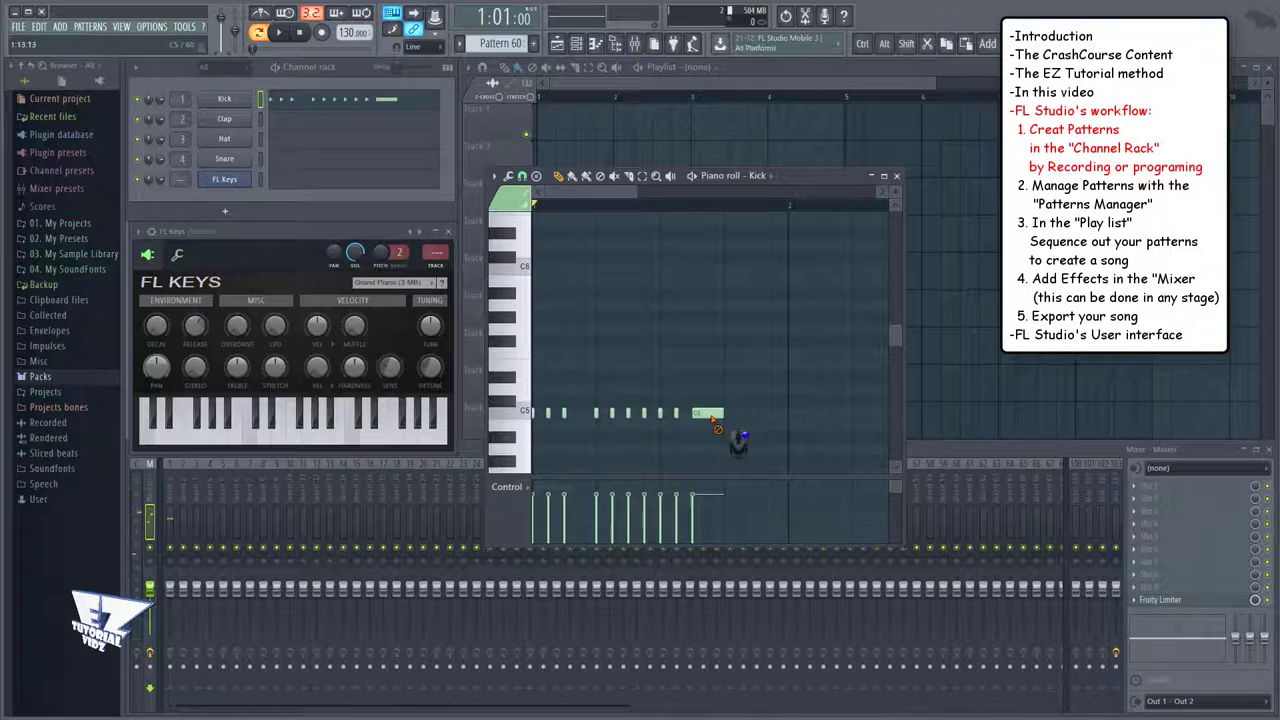
# Step: Reduce the Kick pattern to hits on steps 1, 5, 9 and 13
pyautogui.rightClick(710, 414)
pyautogui.rightClick(676, 413)
pyautogui.rightClick(660, 413)
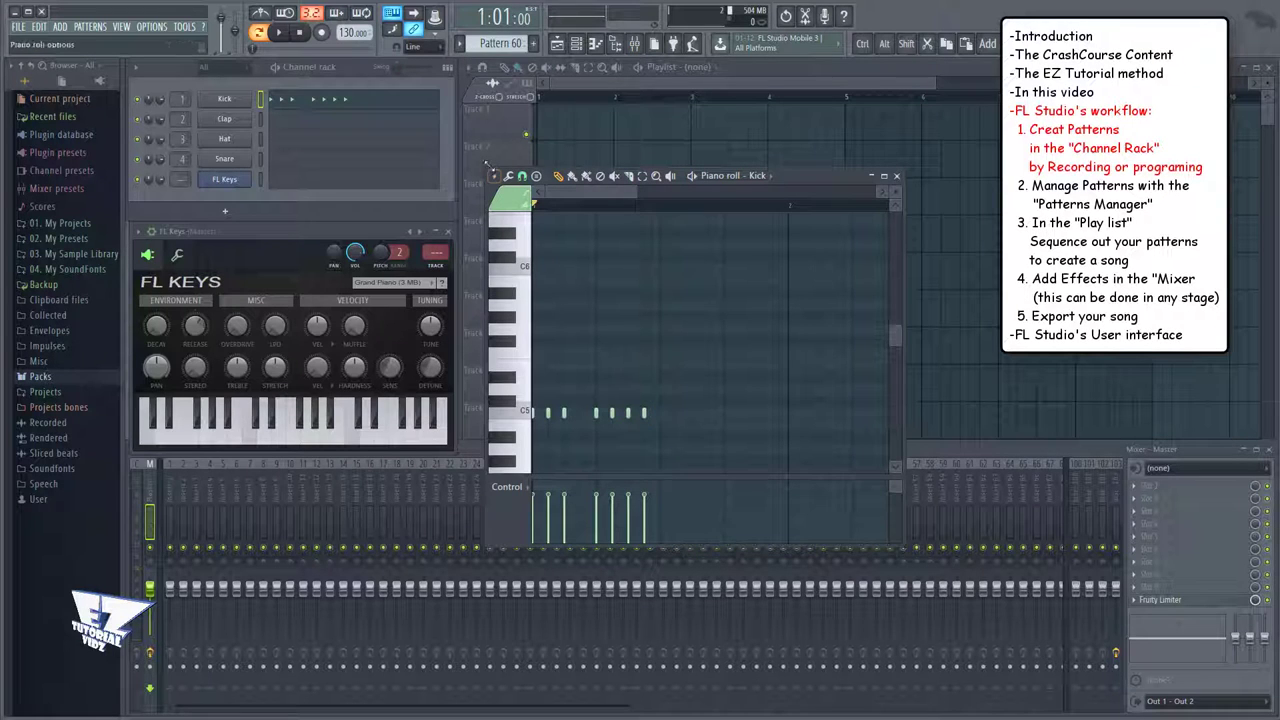
pyautogui.click(347, 100)
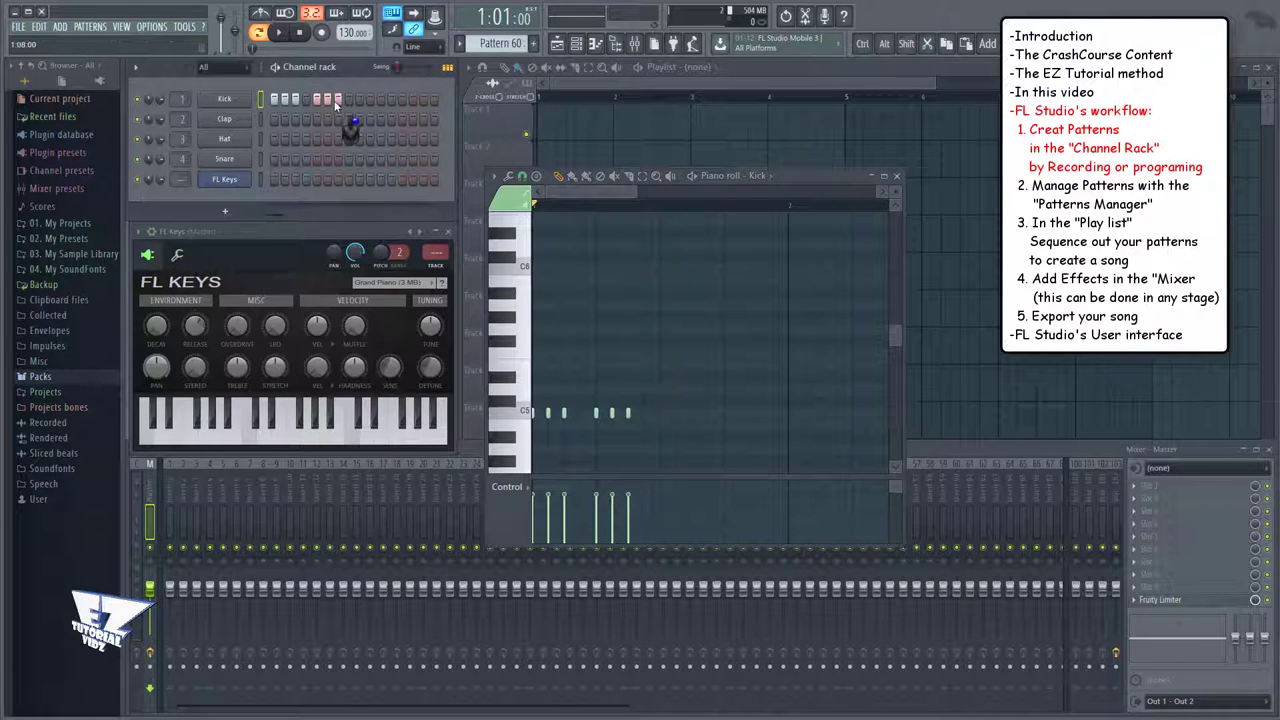
pyautogui.rightClick(338, 100)
pyautogui.rightClick(327, 100)
pyautogui.rightClick(316, 100)
pyautogui.rightClick(295, 100)
pyautogui.rightClick(284, 100)
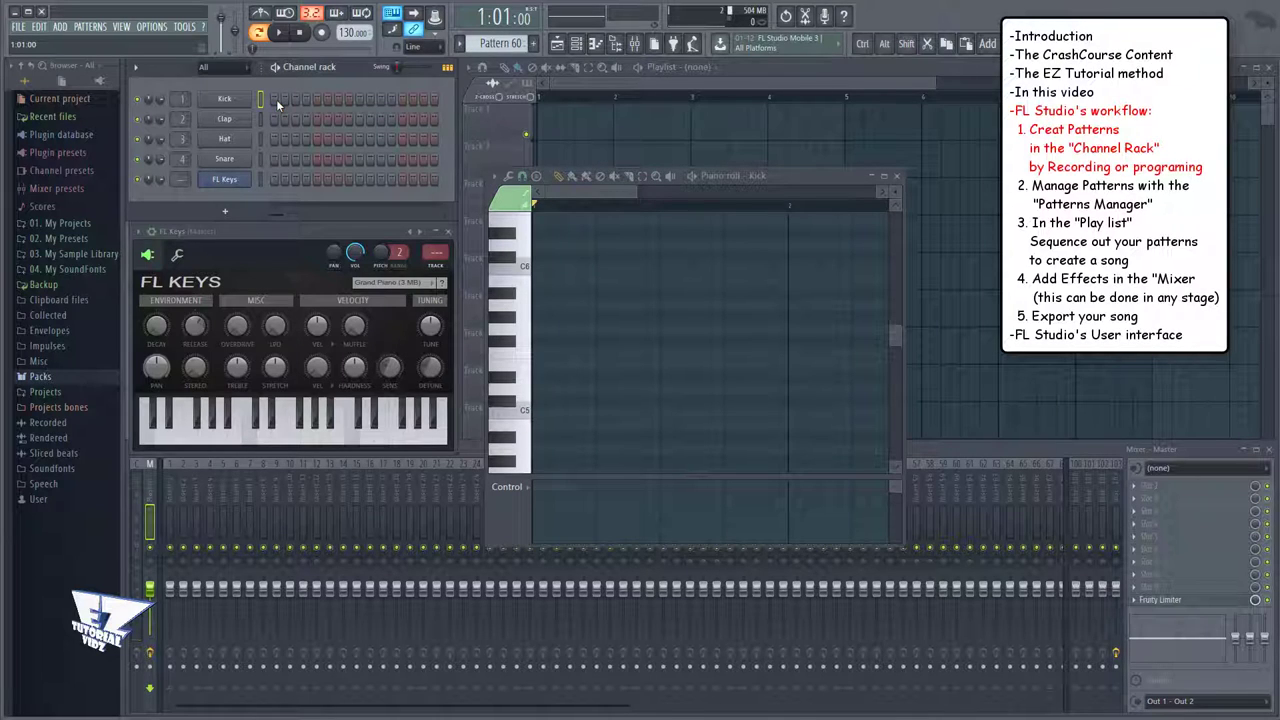
pyautogui.click(275, 100)
pyautogui.click(402, 100)
# Step: Write a four-note FL Keys melody starting on C5 and play the pattern
pyautogui.click(447, 68)
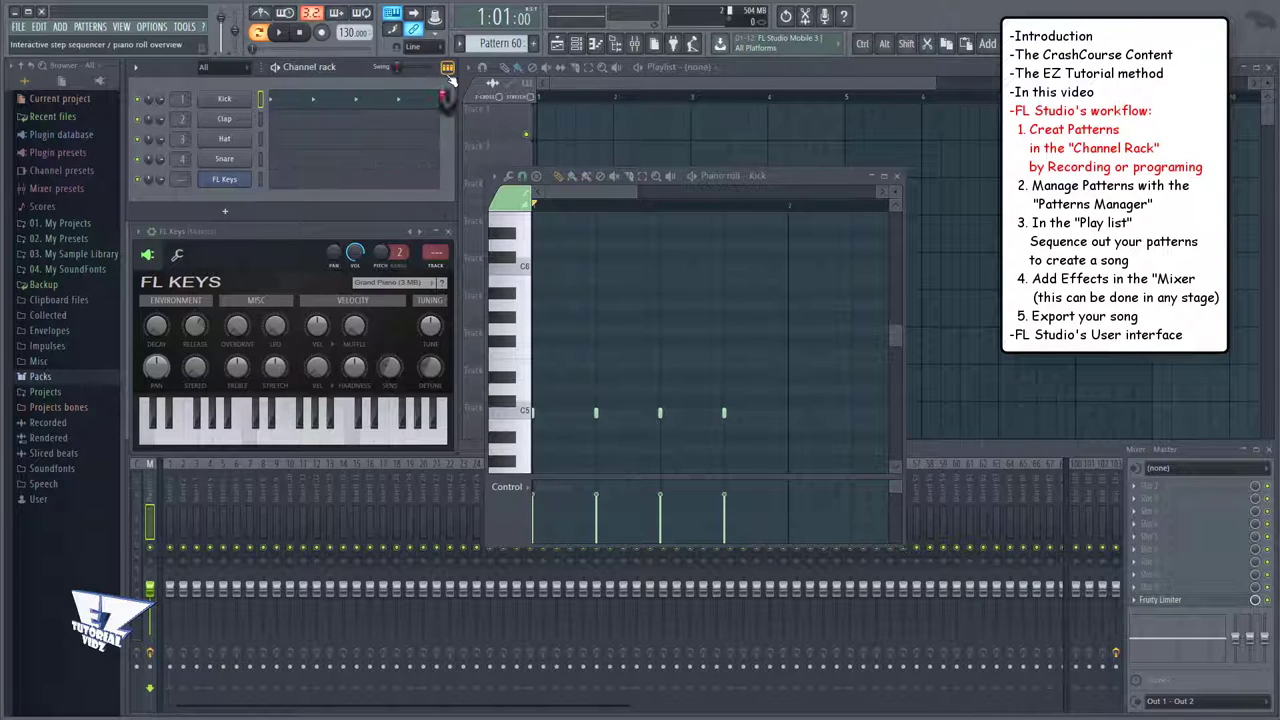
pyautogui.click(320, 184)
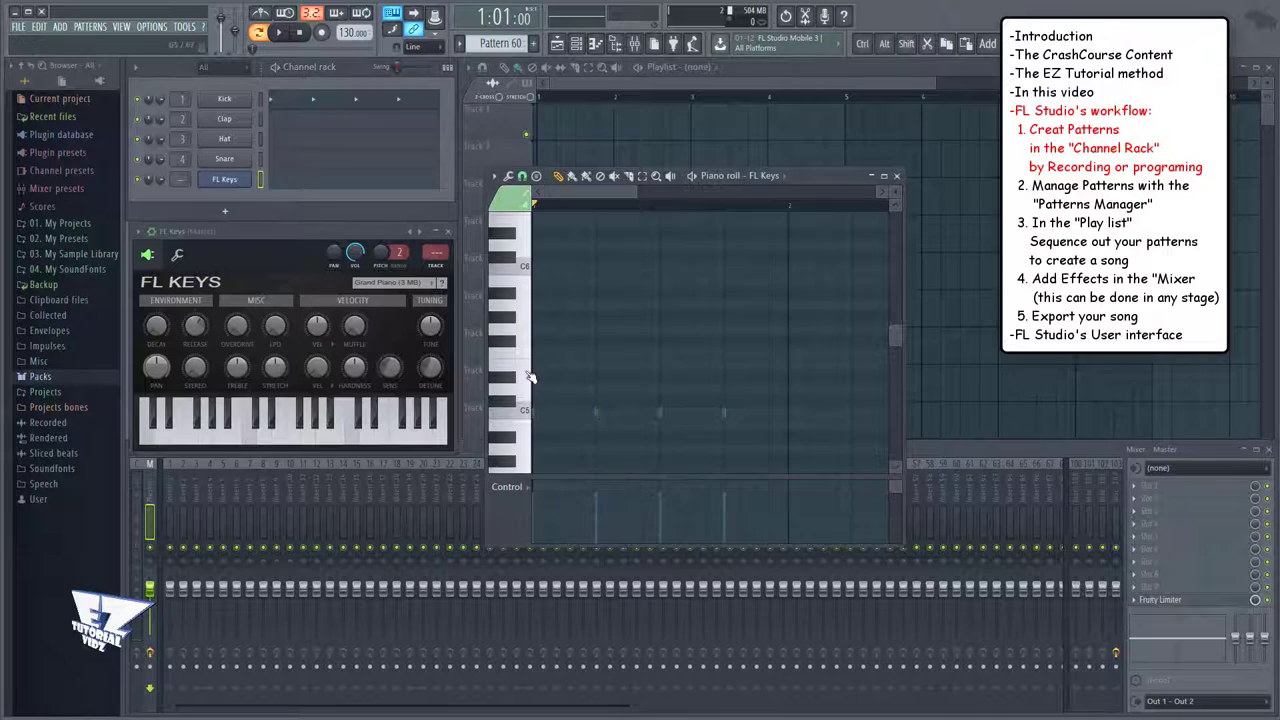
pyautogui.click(540, 413)
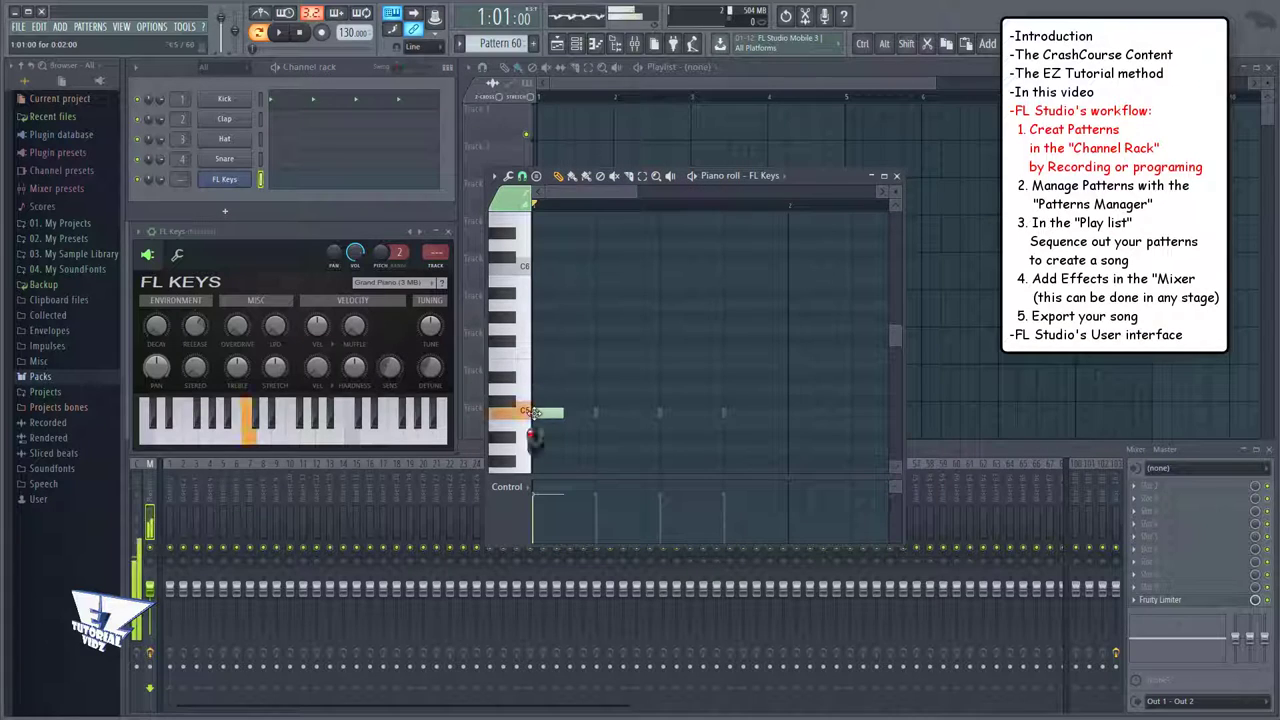
pyautogui.click(598, 390)
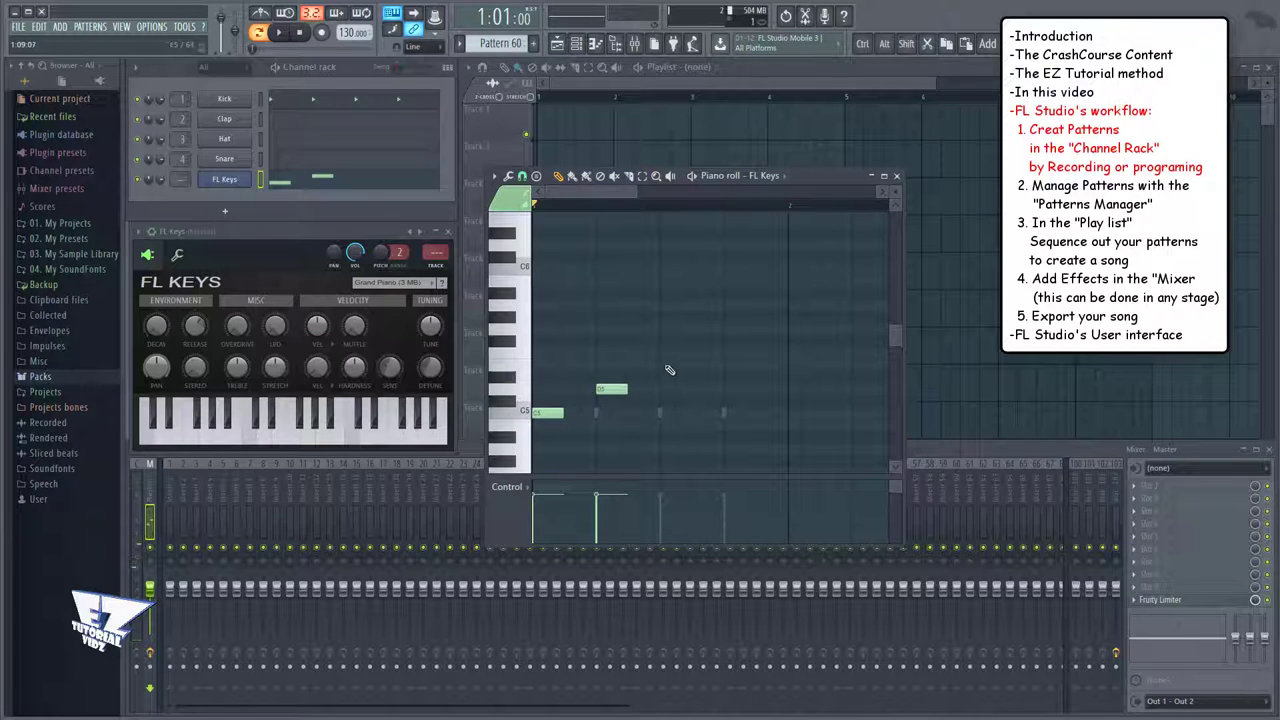
pyautogui.click(668, 366)
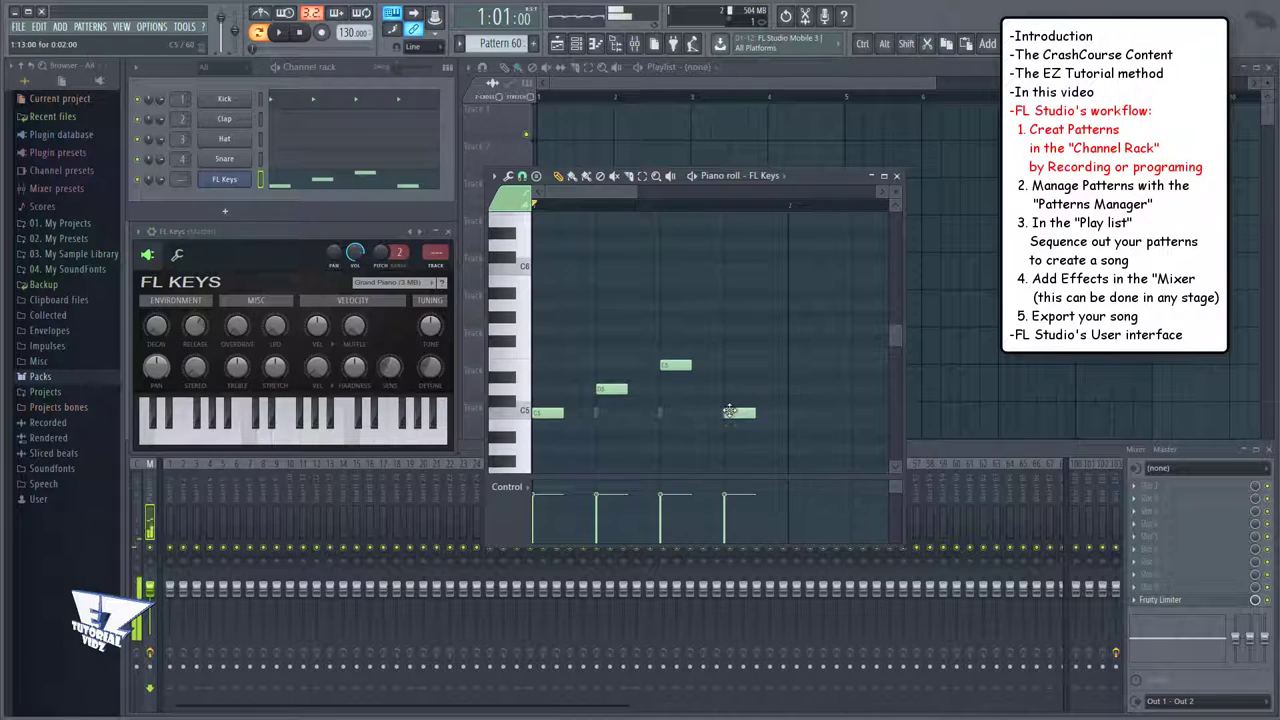
pyautogui.click(732, 414)
pyautogui.moveTo(732, 414); pyautogui.dragTo(732, 390)
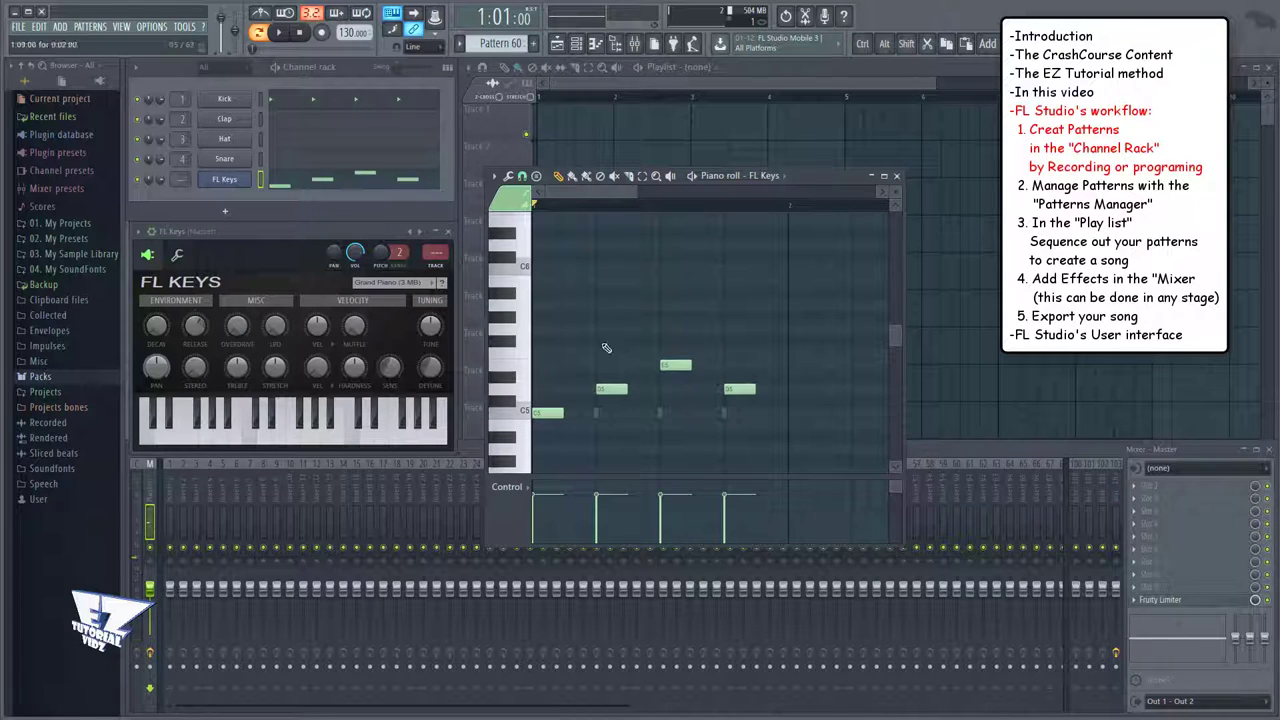
pyautogui.click(282, 33)
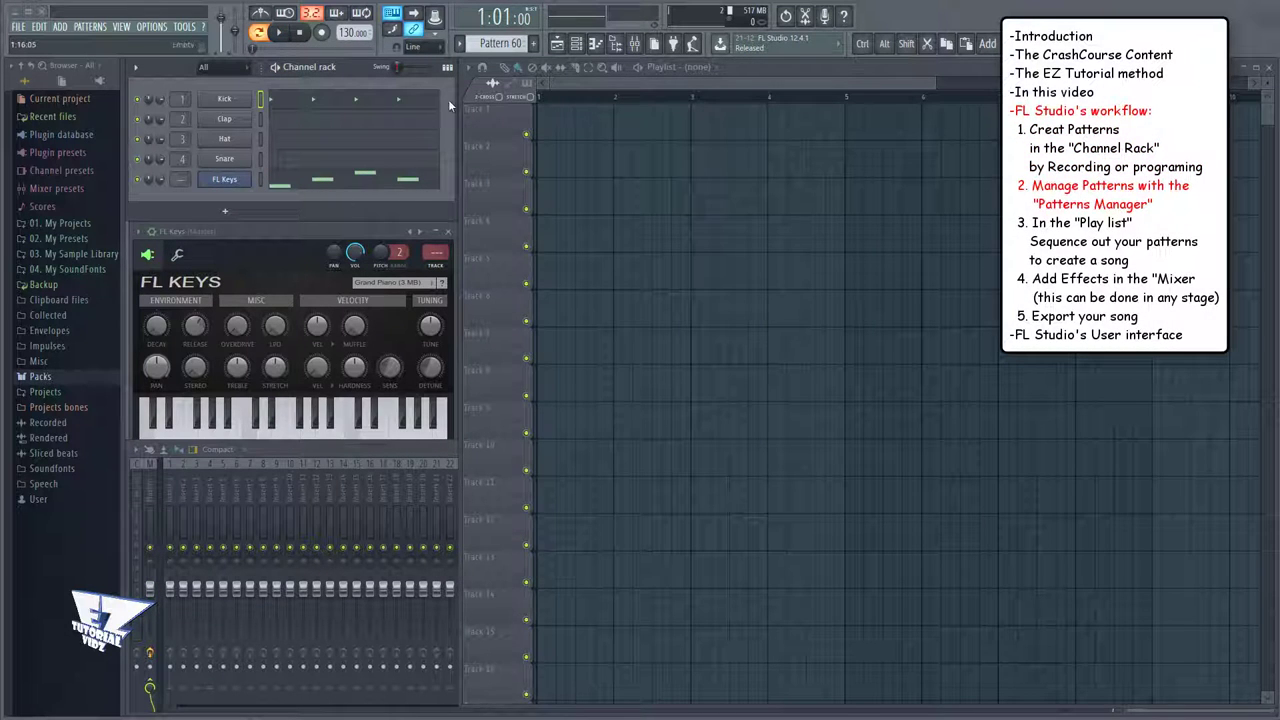
# Step: Split Pattern 60 by channel into Kick and FL Keys patterns, then select FL Keys
pyautogui.click(461, 44)
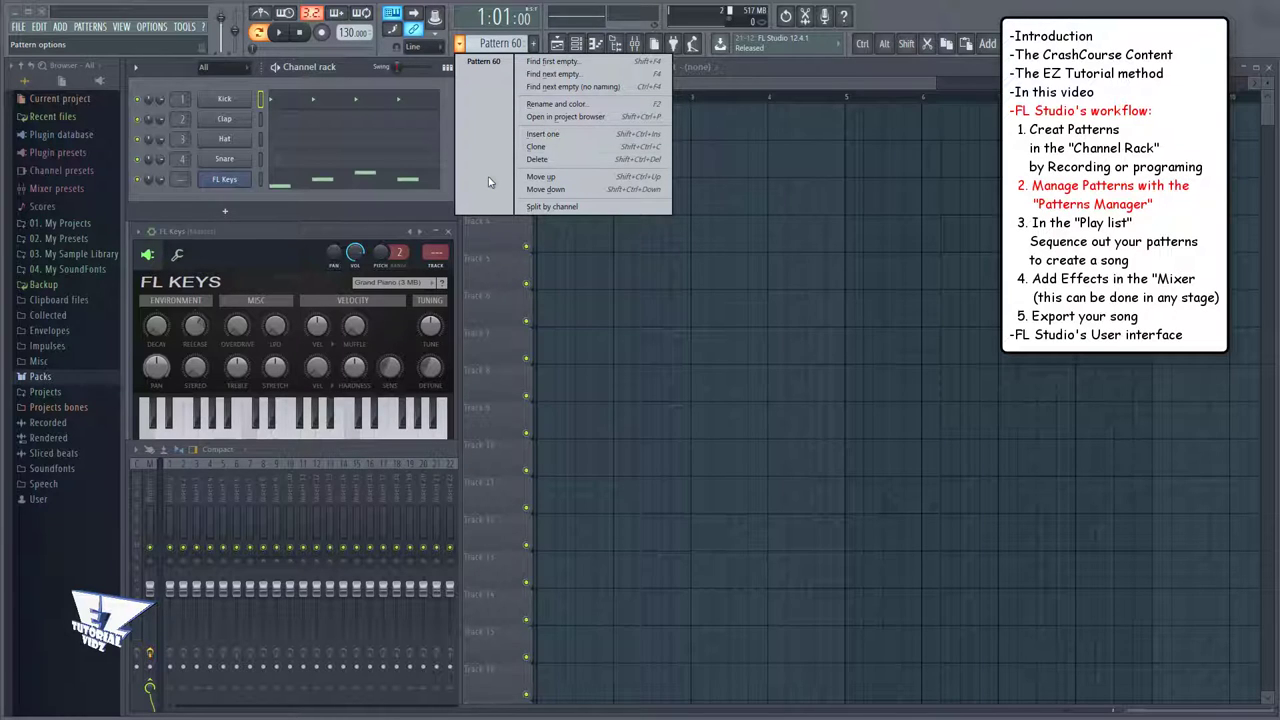
pyautogui.click(541, 206)
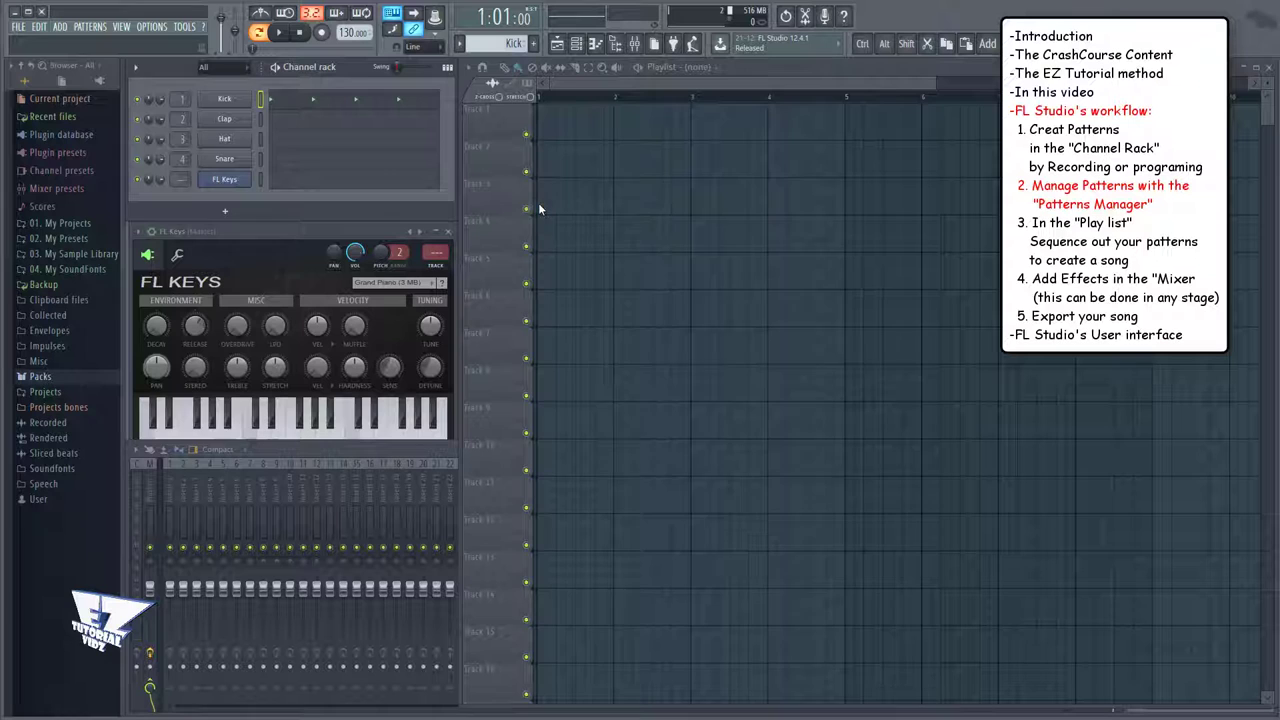
pyautogui.click(459, 44)
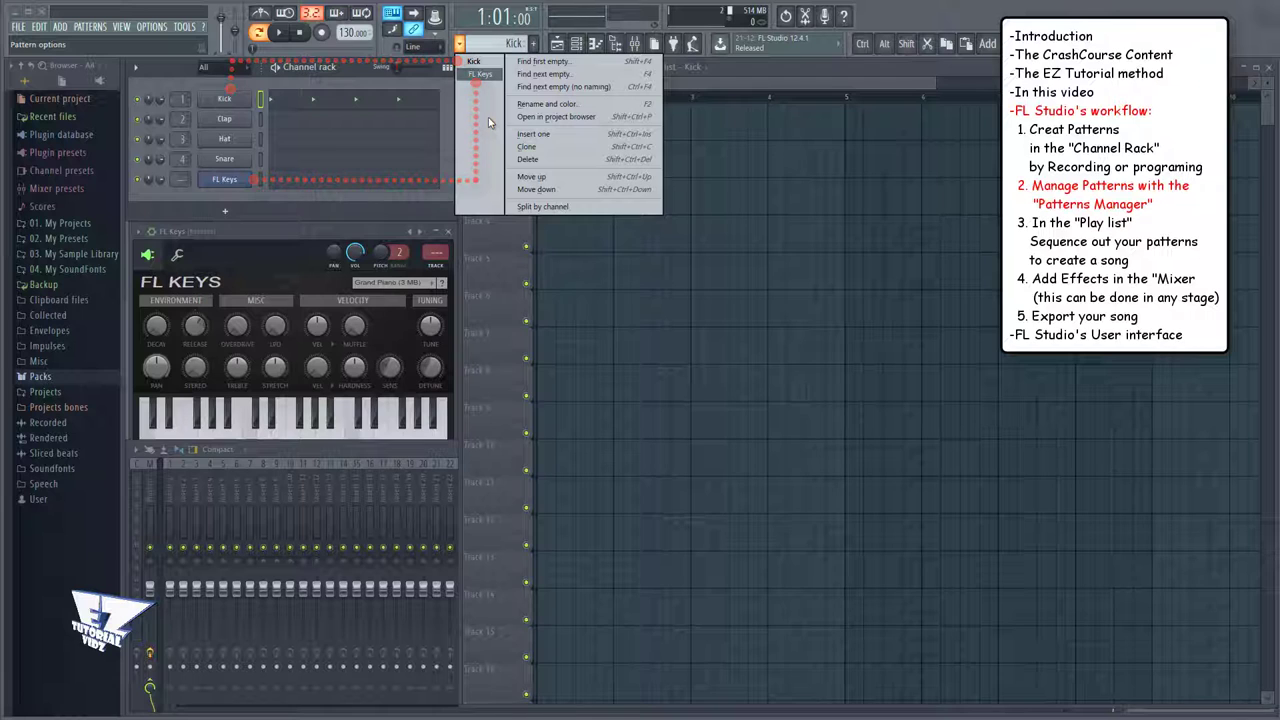
pyautogui.click(479, 74)
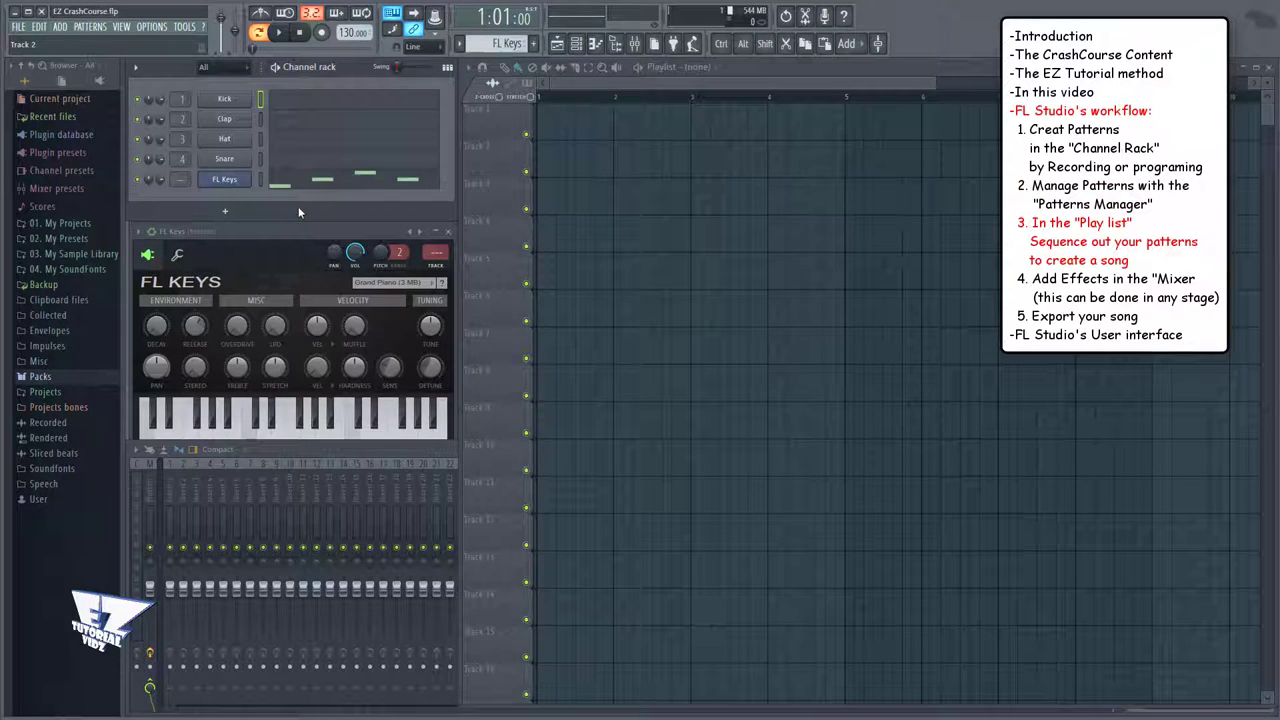
# Step: Close the FL Keys panel and place a Kick clip on Track 1 starting at bar 1
pyautogui.click(445, 233)
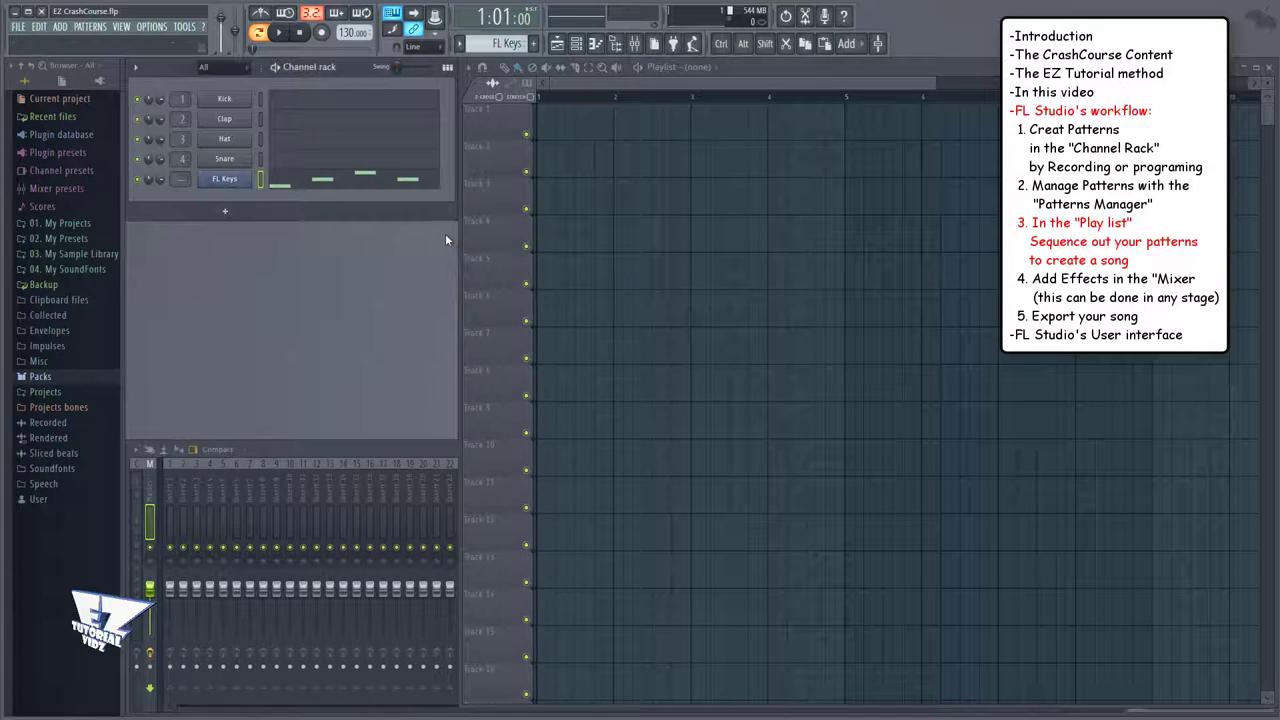
pyautogui.click(715, 67)
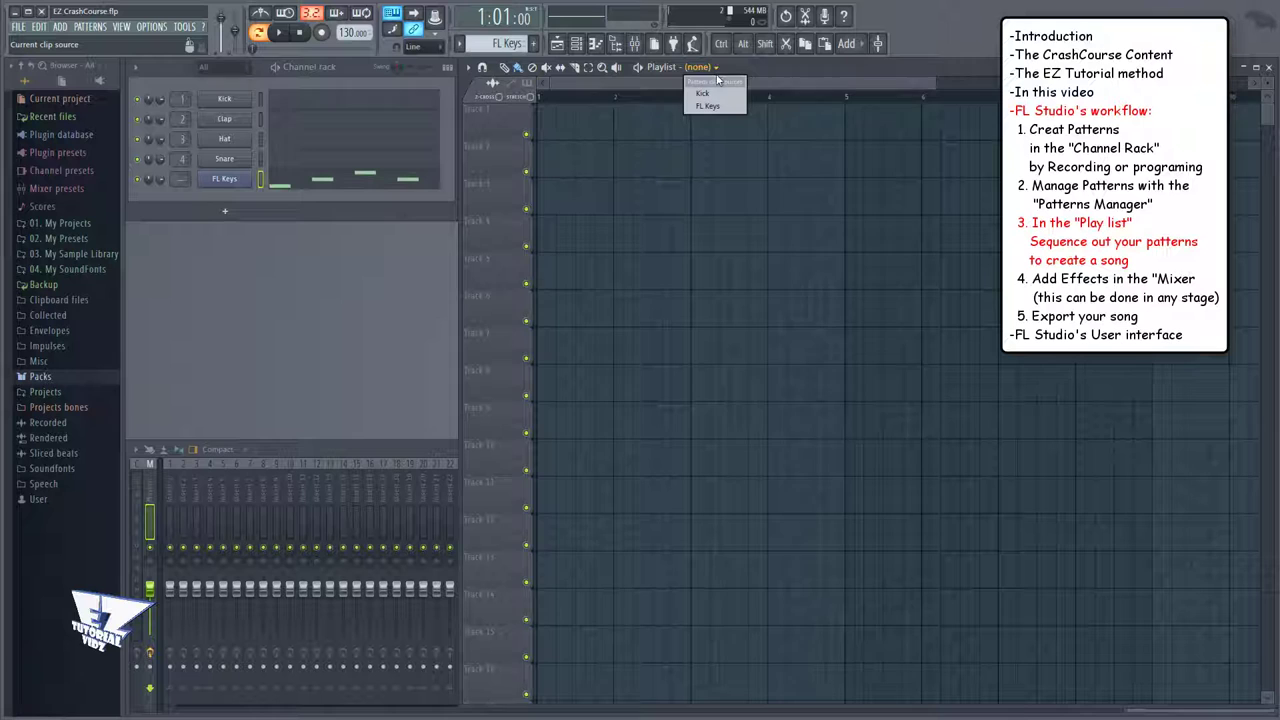
pyautogui.click(716, 93)
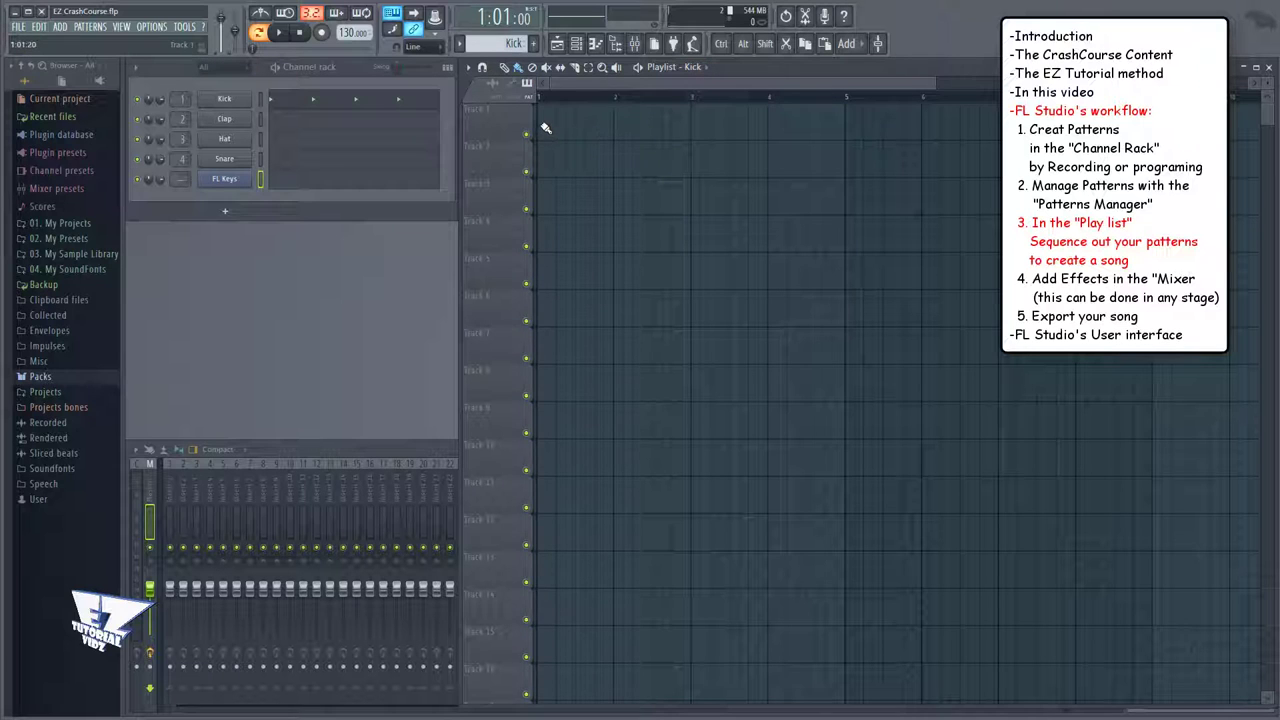
pyautogui.moveTo(545, 127)
pyautogui.mouseDown()
pyautogui.moveTo(965, 131)
pyautogui.moveTo(815, 108)
pyautogui.moveTo(566, 120)
pyautogui.mouseUp()
pyautogui.click(557, 121)
pyautogui.moveTo(586, 114); pyautogui.dragTo(551, 131)
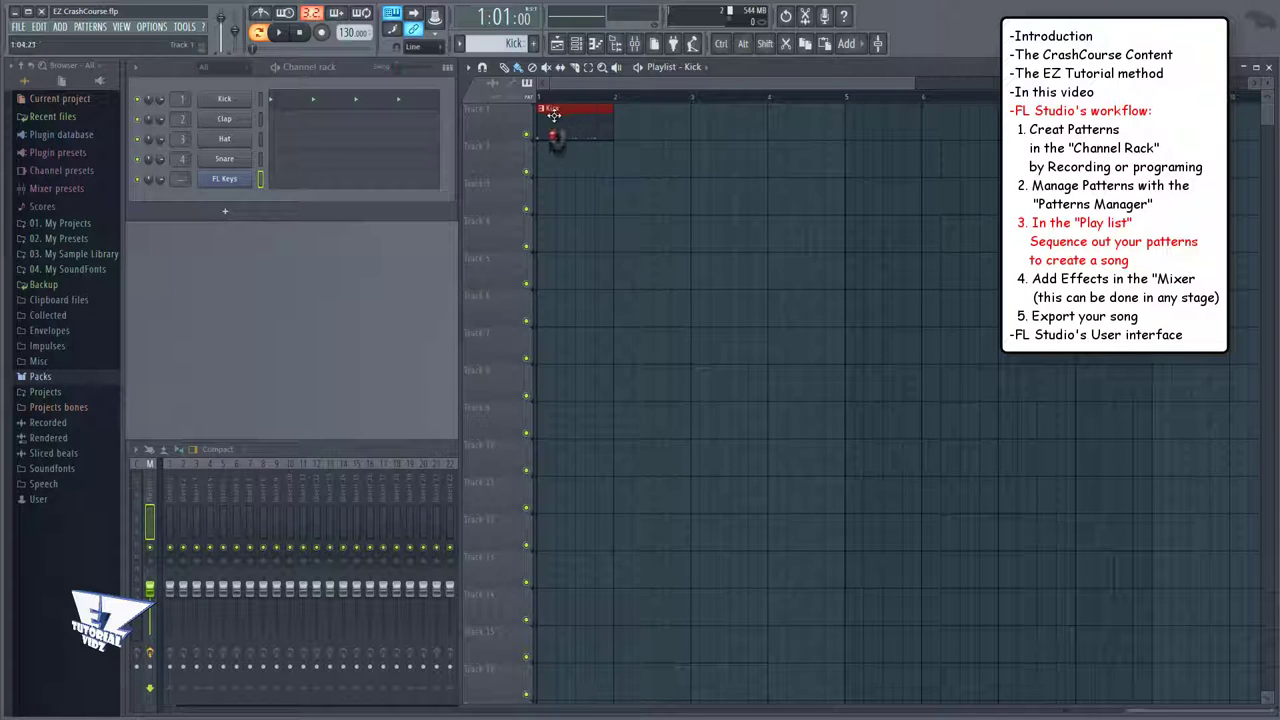
# Step: Place an FL Keys clip on Track 2 at bar 1
pyautogui.click(705, 86)
pyautogui.click(707, 108)
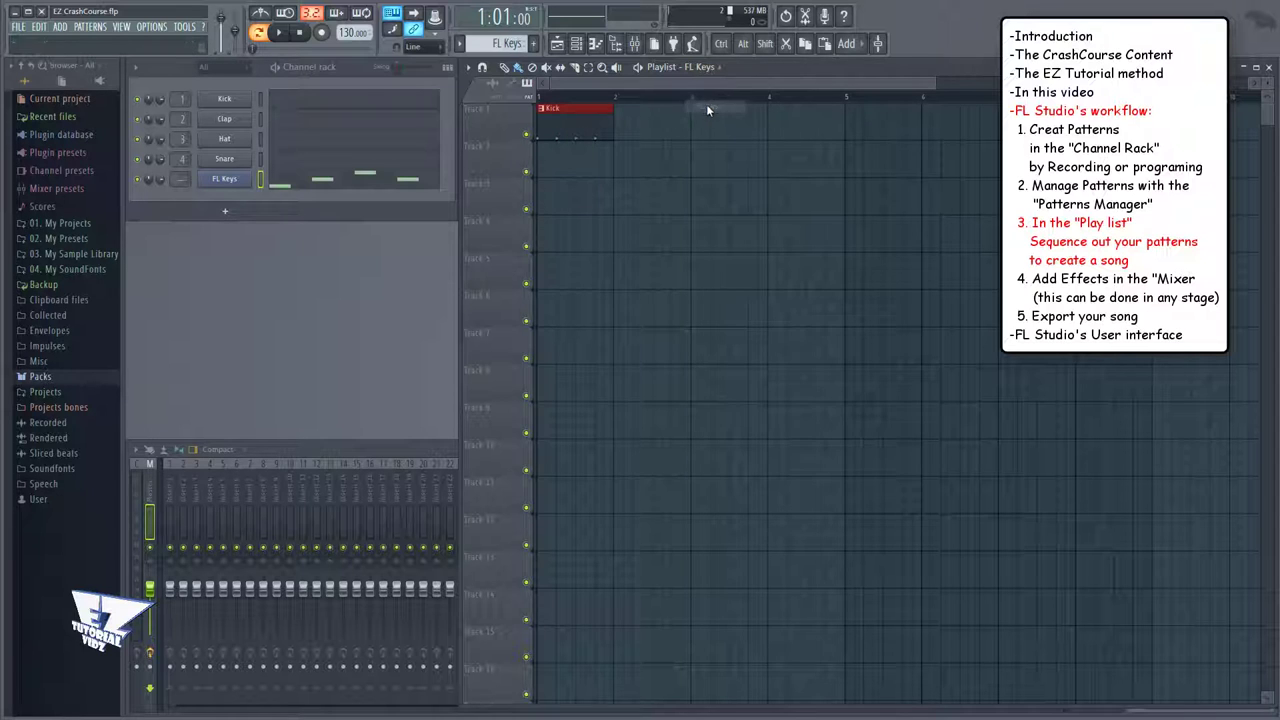
pyautogui.click(547, 157)
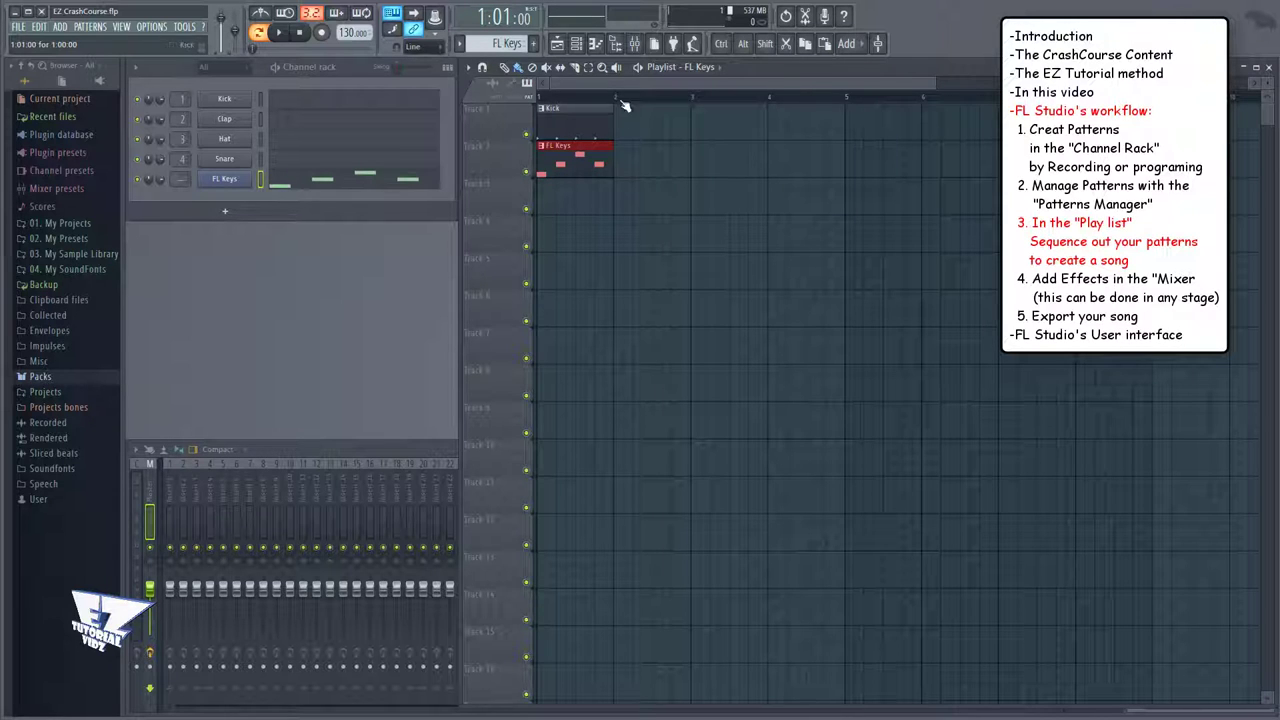
# Step: Play and stop the arranged song, then play and stop the current pattern alone
pyautogui.click(643, 70)
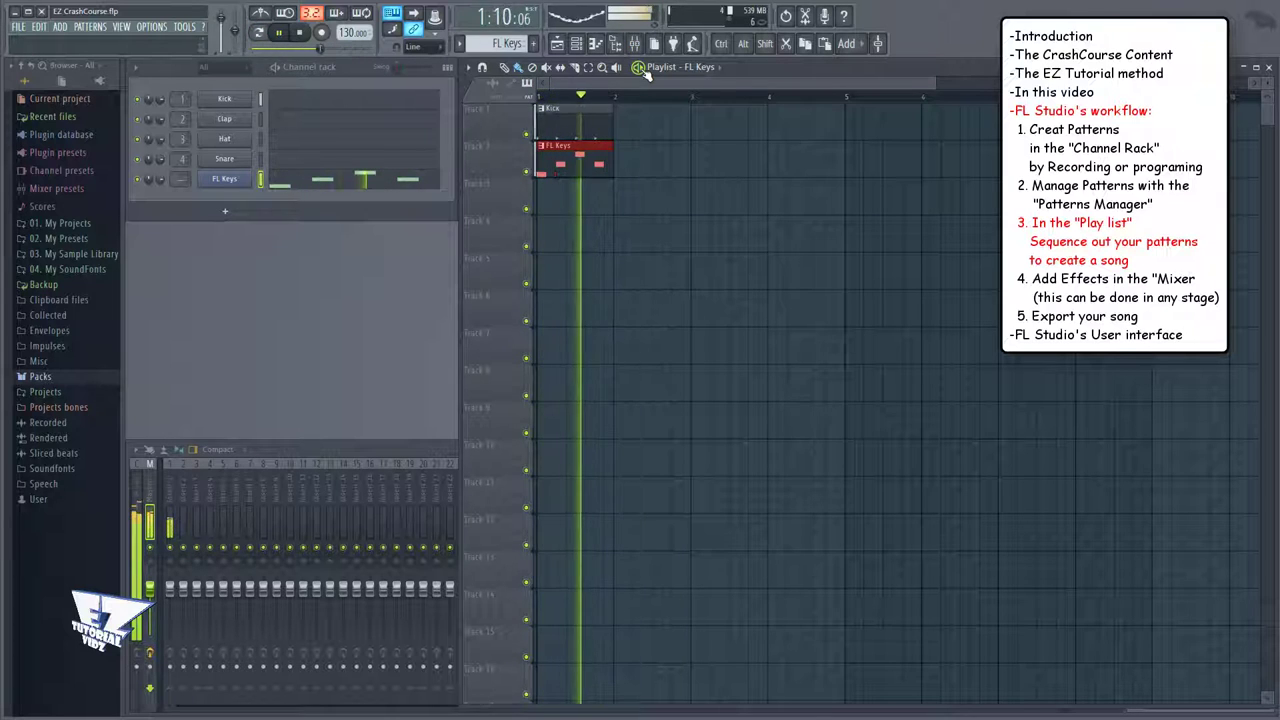
pyautogui.click(643, 70)
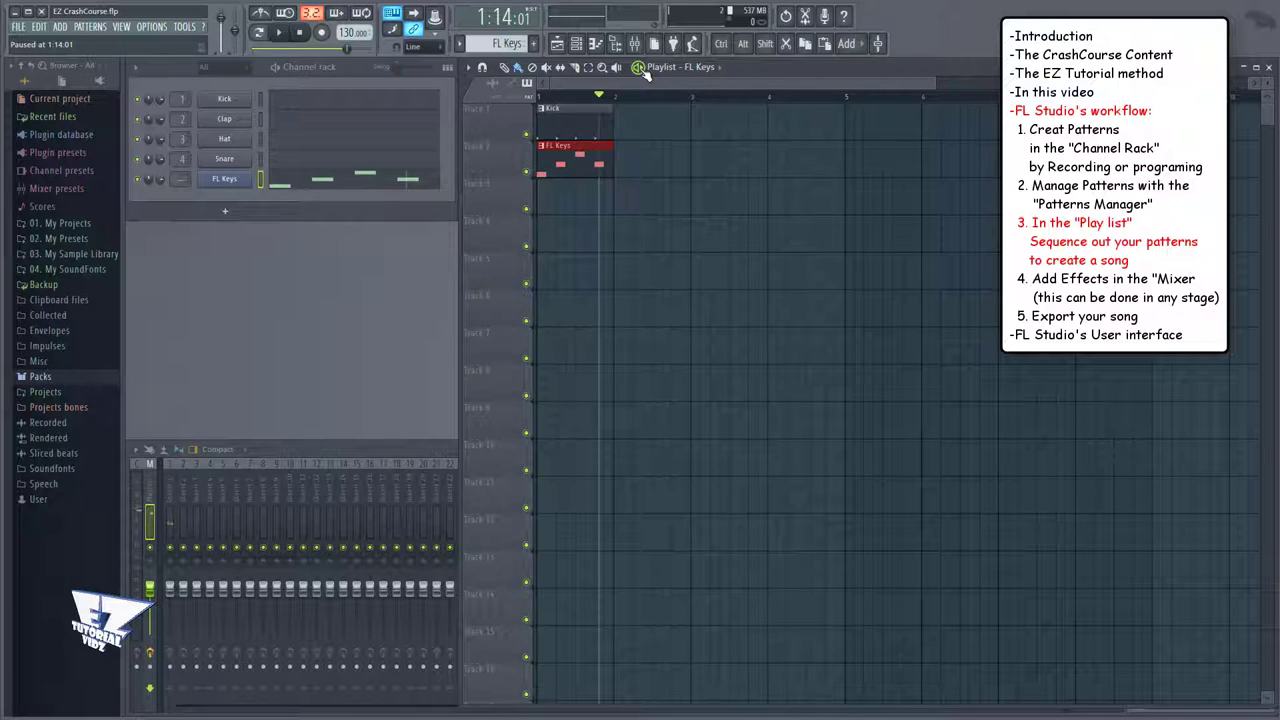
pyautogui.click(275, 67)
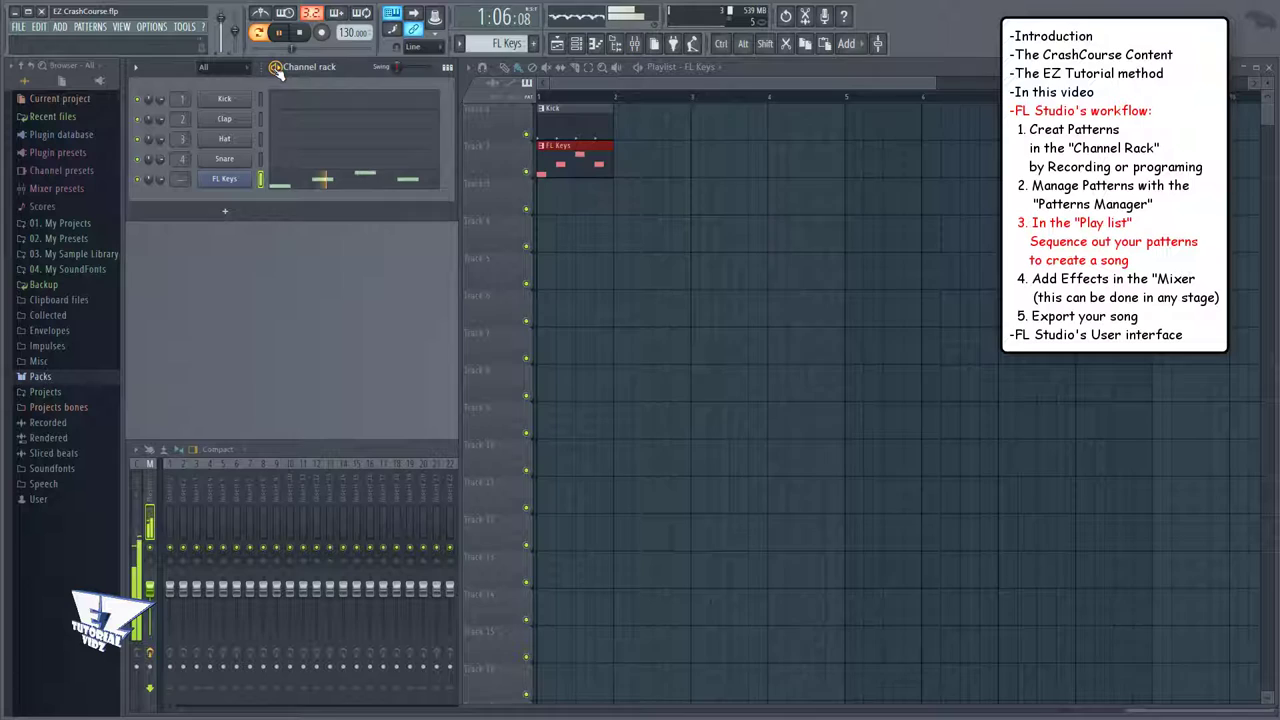
pyautogui.click(275, 67)
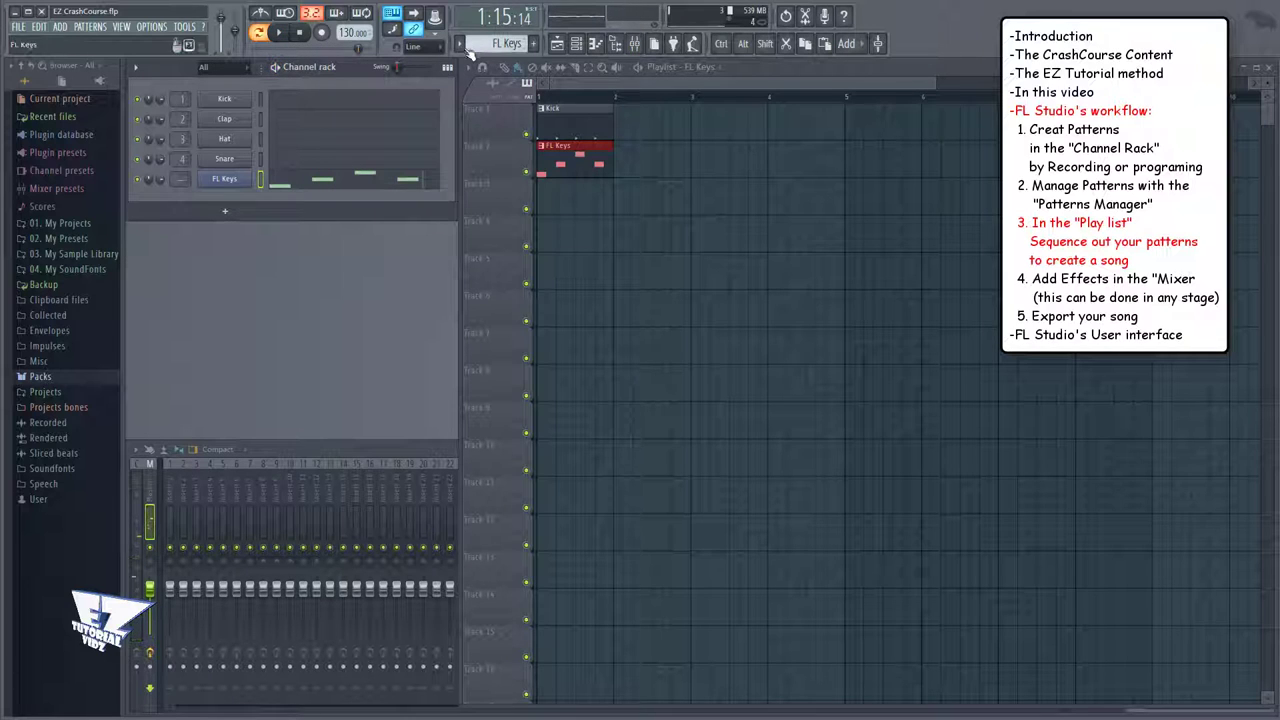
# Step: Make Kick the current pattern, play it, then switch playback to song mode
pyautogui.click(459, 45)
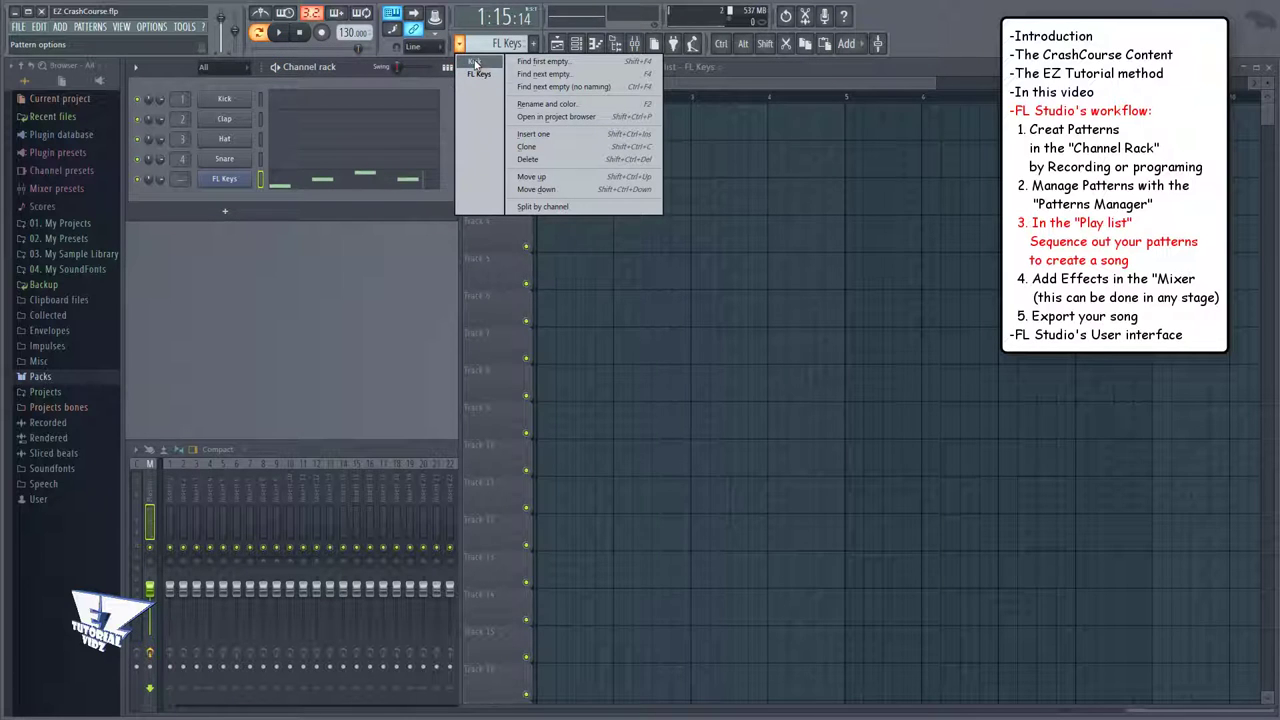
pyautogui.click(472, 61)
pyautogui.click(281, 33)
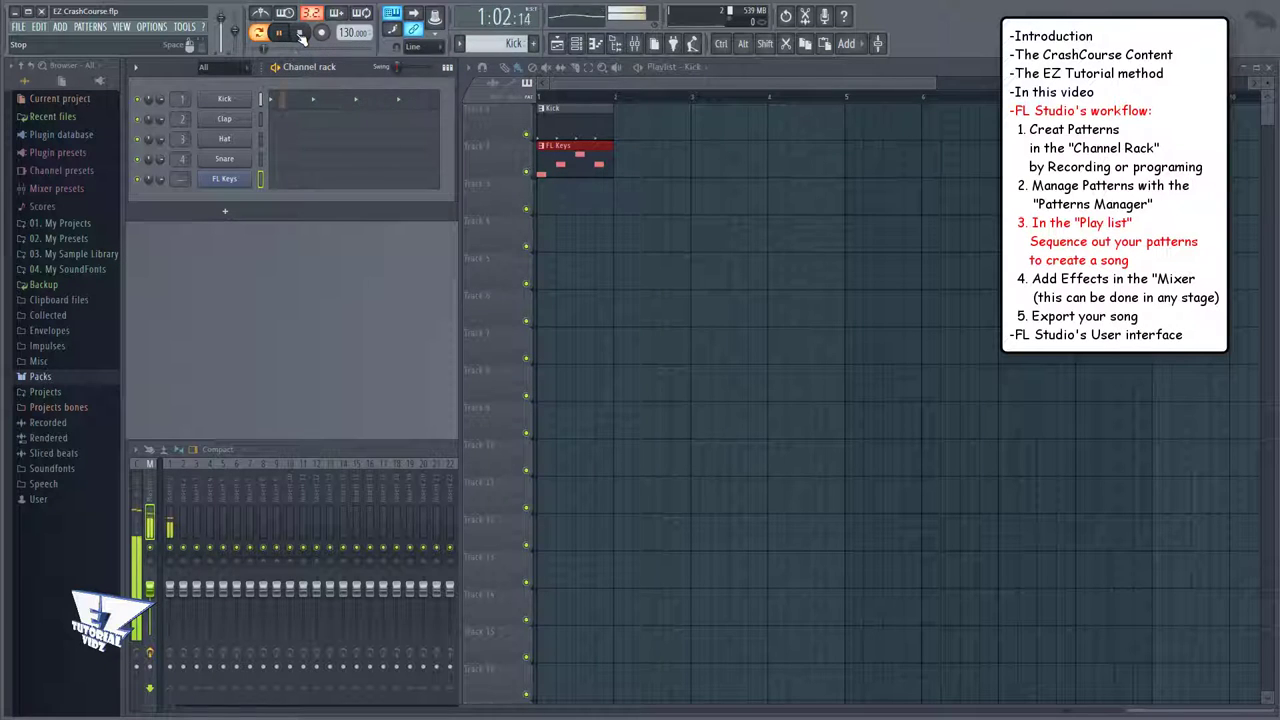
pyautogui.click(301, 33)
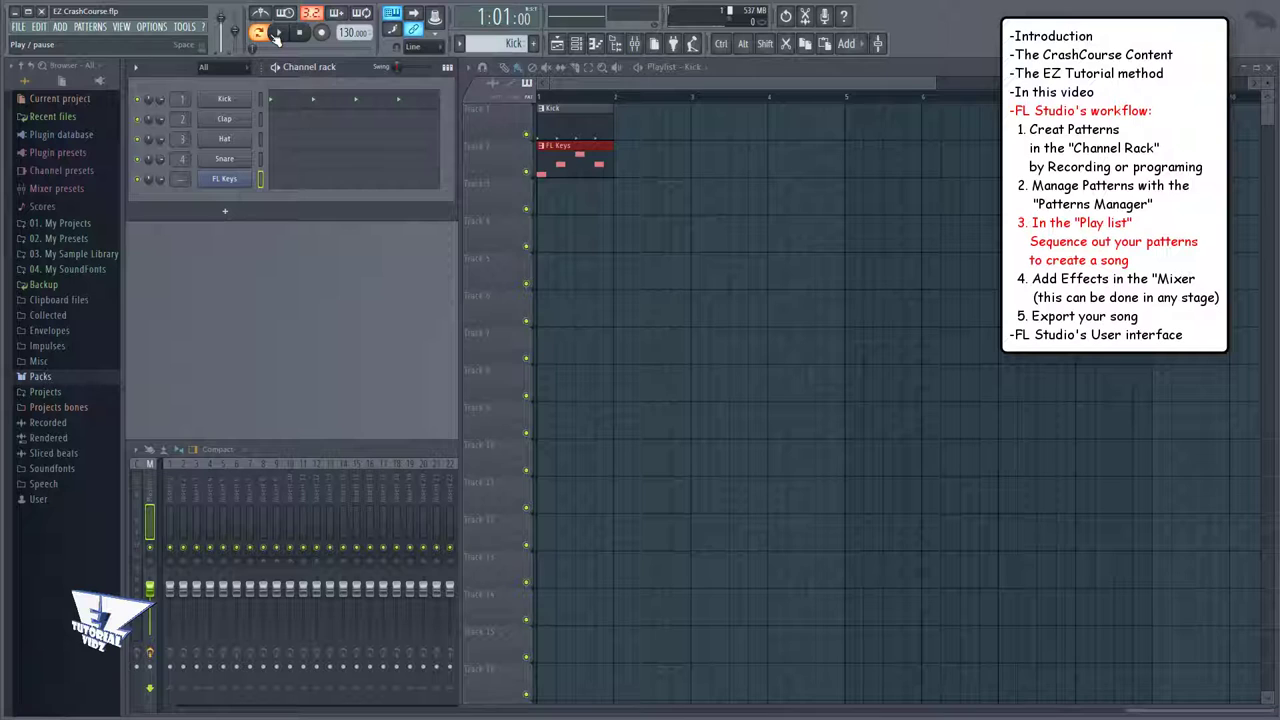
pyautogui.click(277, 33)
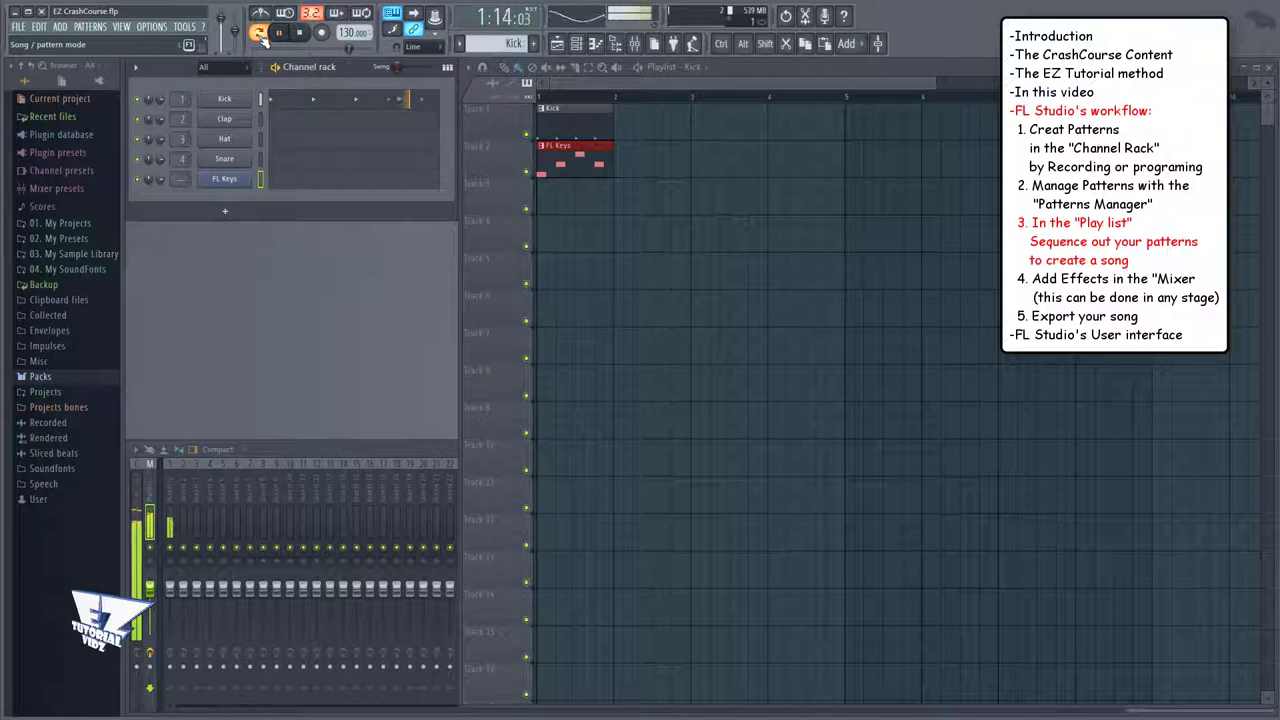
pyautogui.click(258, 33)
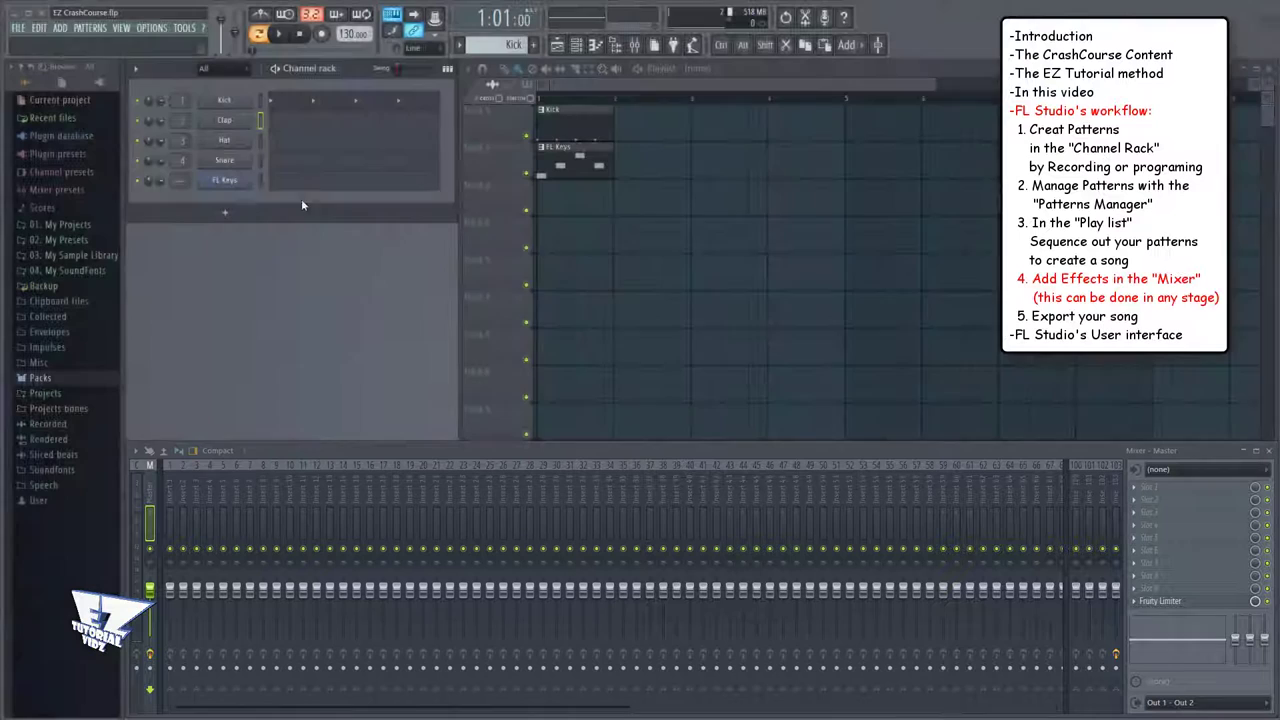
# Step: Add two short C5 notes to the Clap channel's piano roll during playback, then stop
pyautogui.click(284, 35)
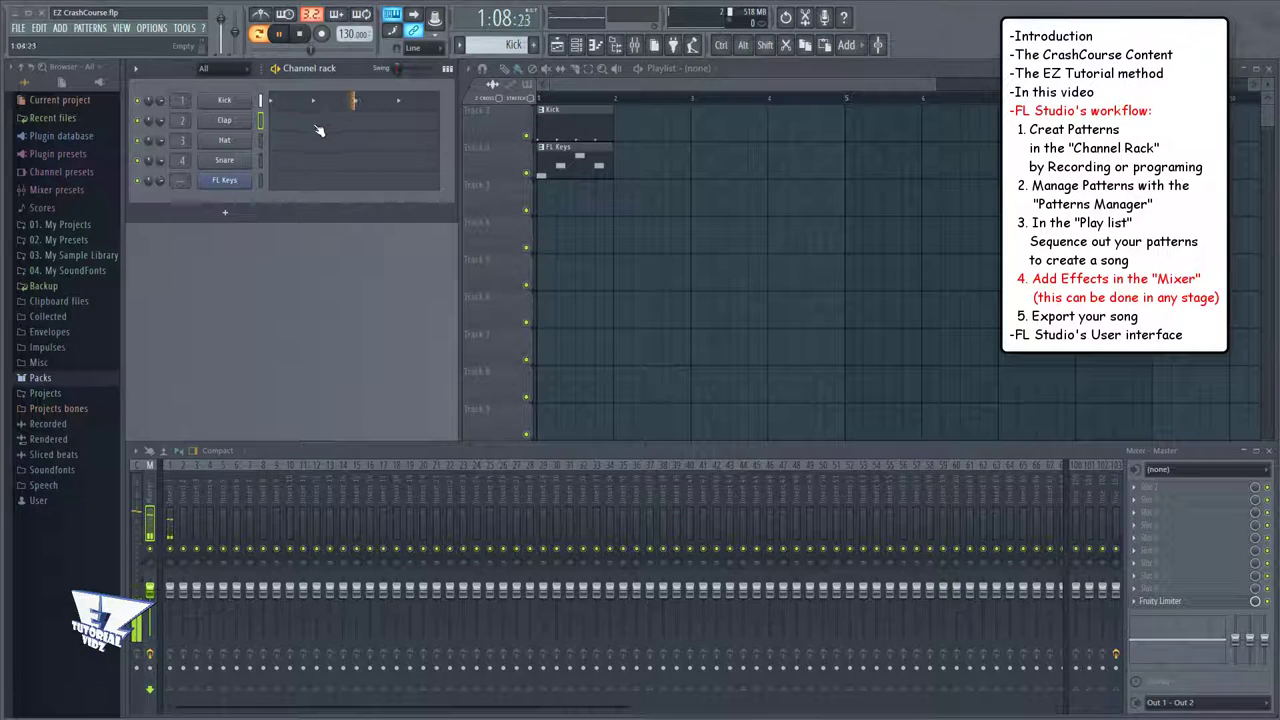
pyautogui.click(316, 124)
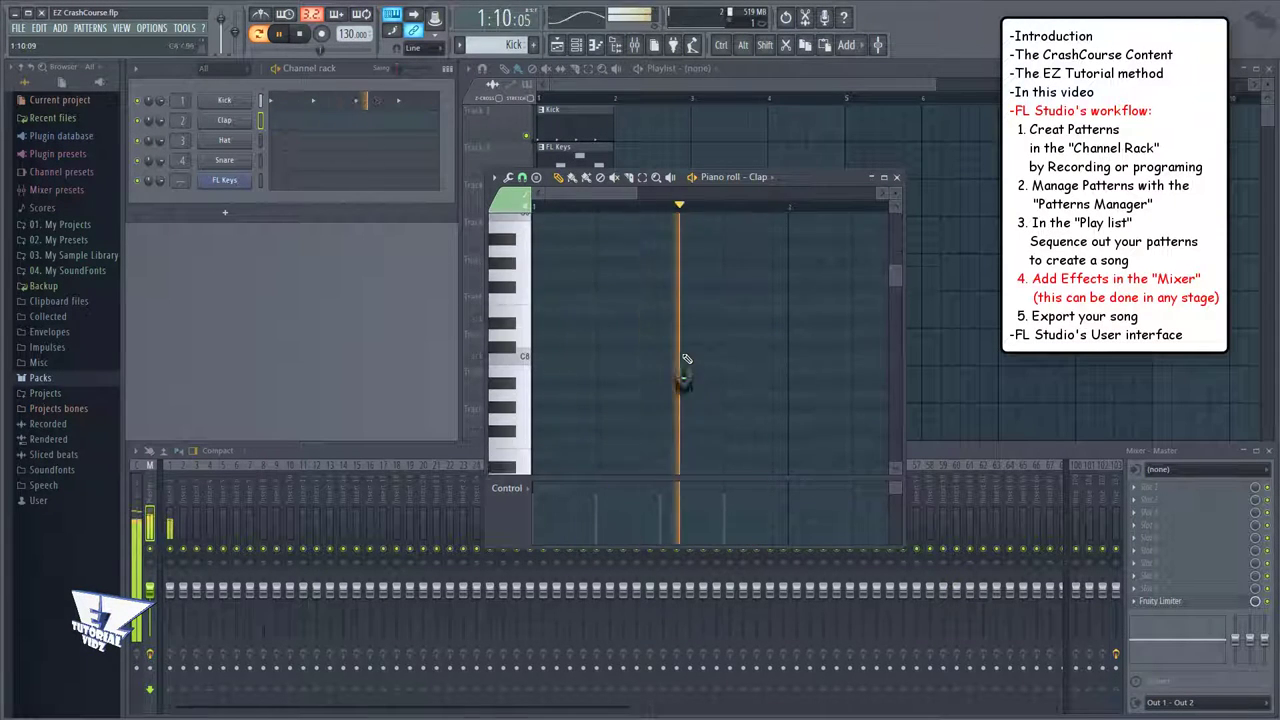
pyautogui.scroll(-3, 683, 360)
pyautogui.scroll(-10, 683, 358)
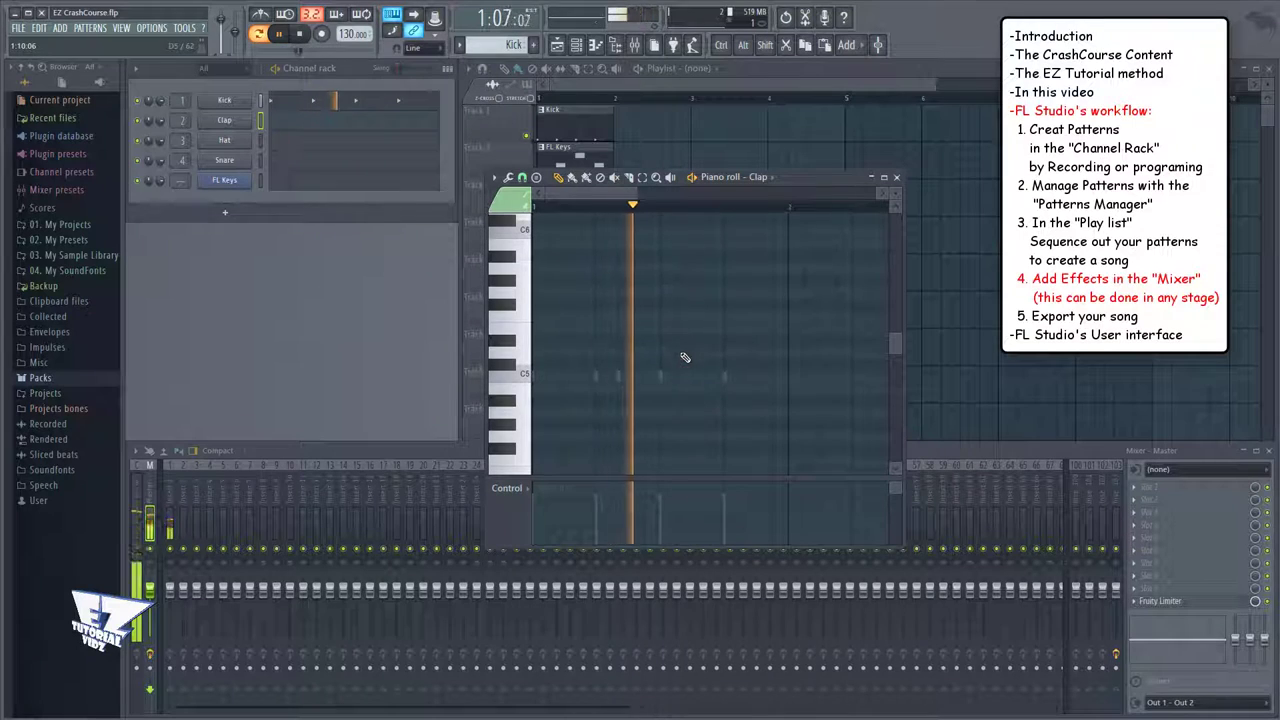
pyautogui.click(615, 376)
pyautogui.moveTo(659, 377); pyautogui.dragTo(608, 380)
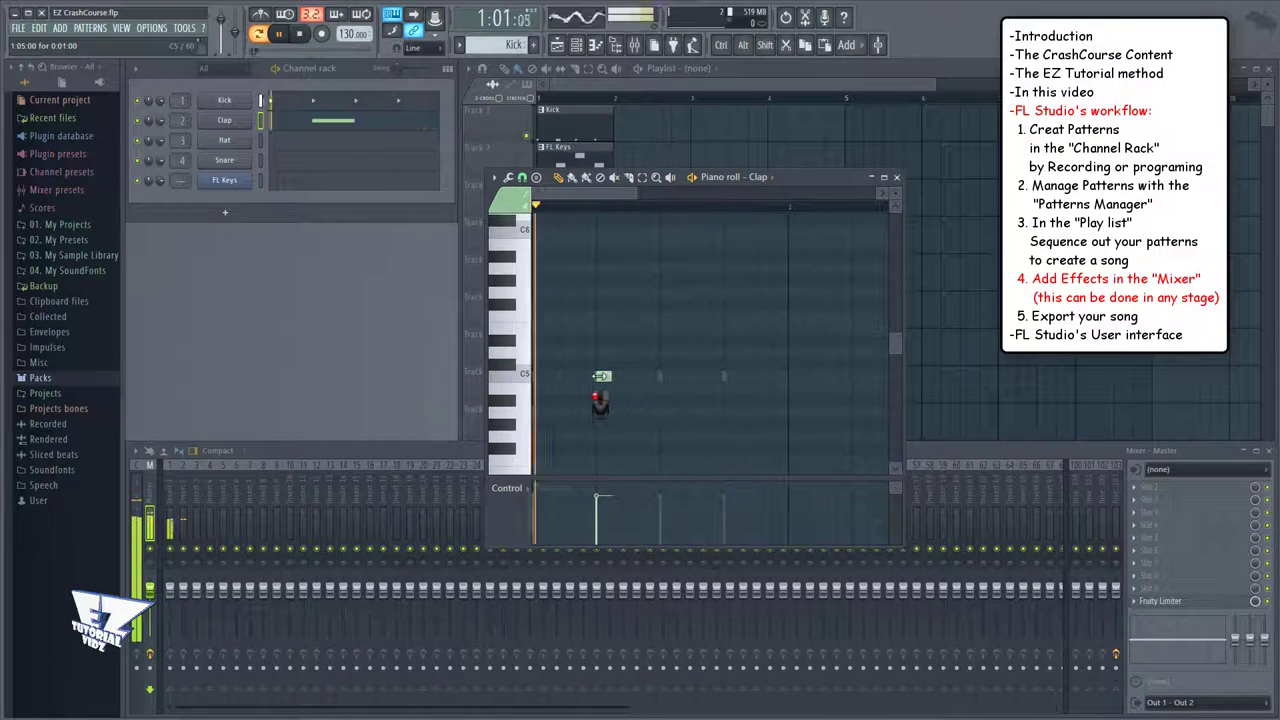
pyautogui.click(728, 377)
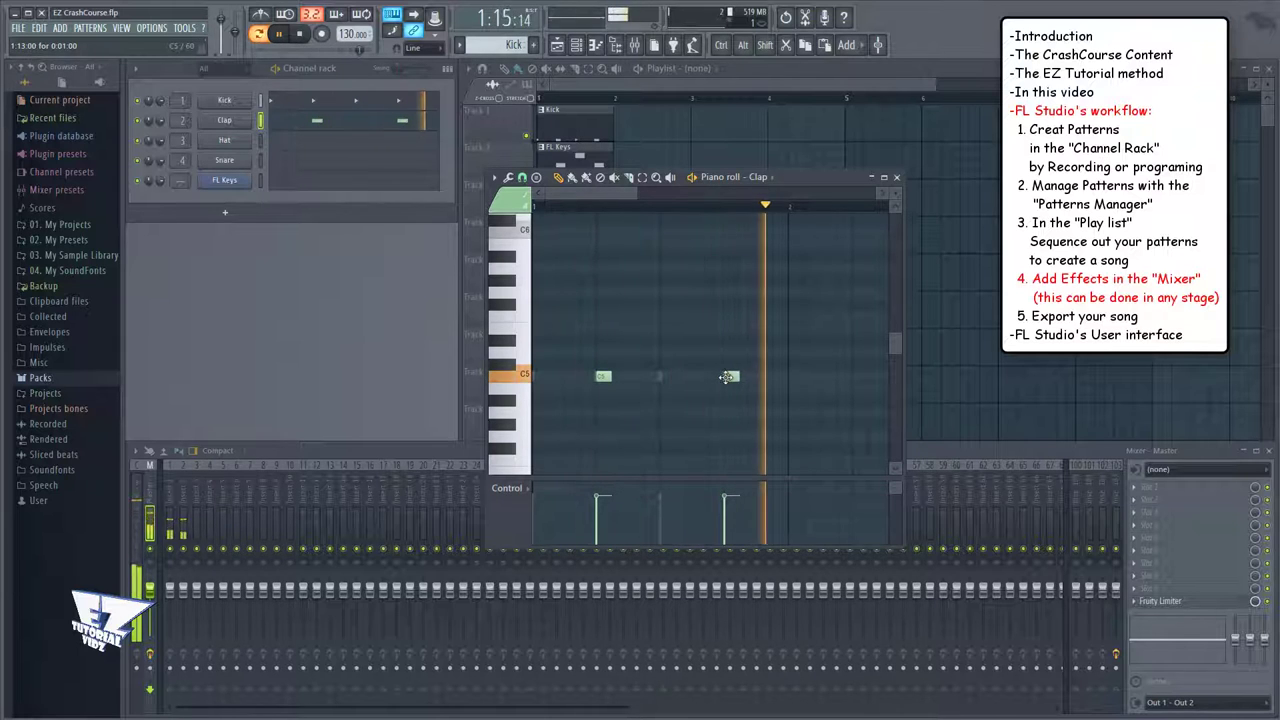
pyautogui.click(897, 178)
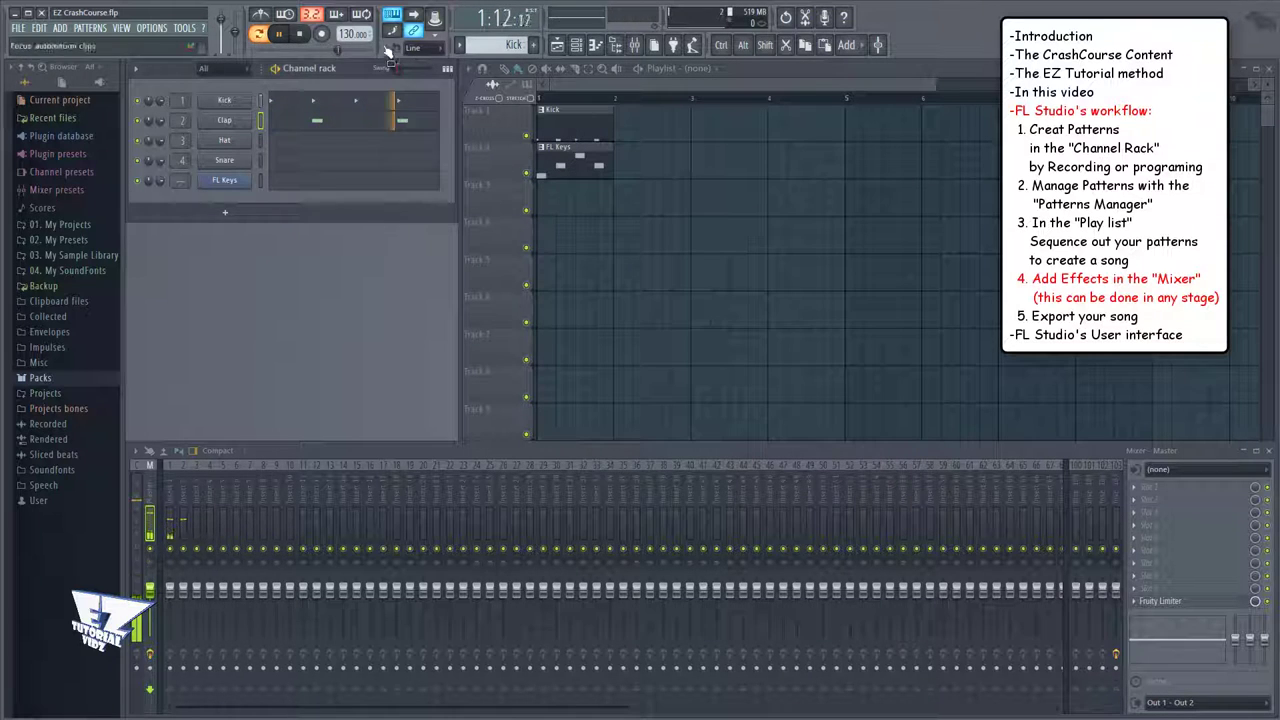
pyautogui.click(301, 34)
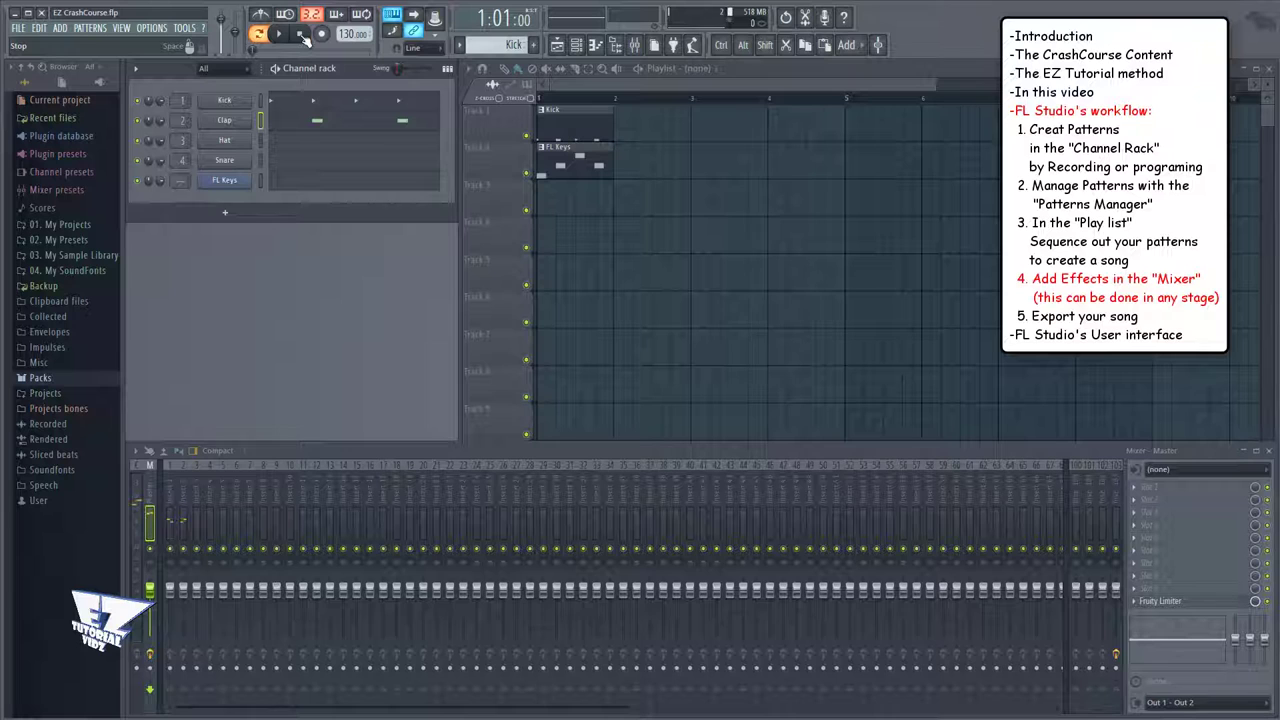
# Step: Select mixer Insert 2 and switch on 'Track inspector on left side' in the mixer's View options
pyautogui.click(185, 520)
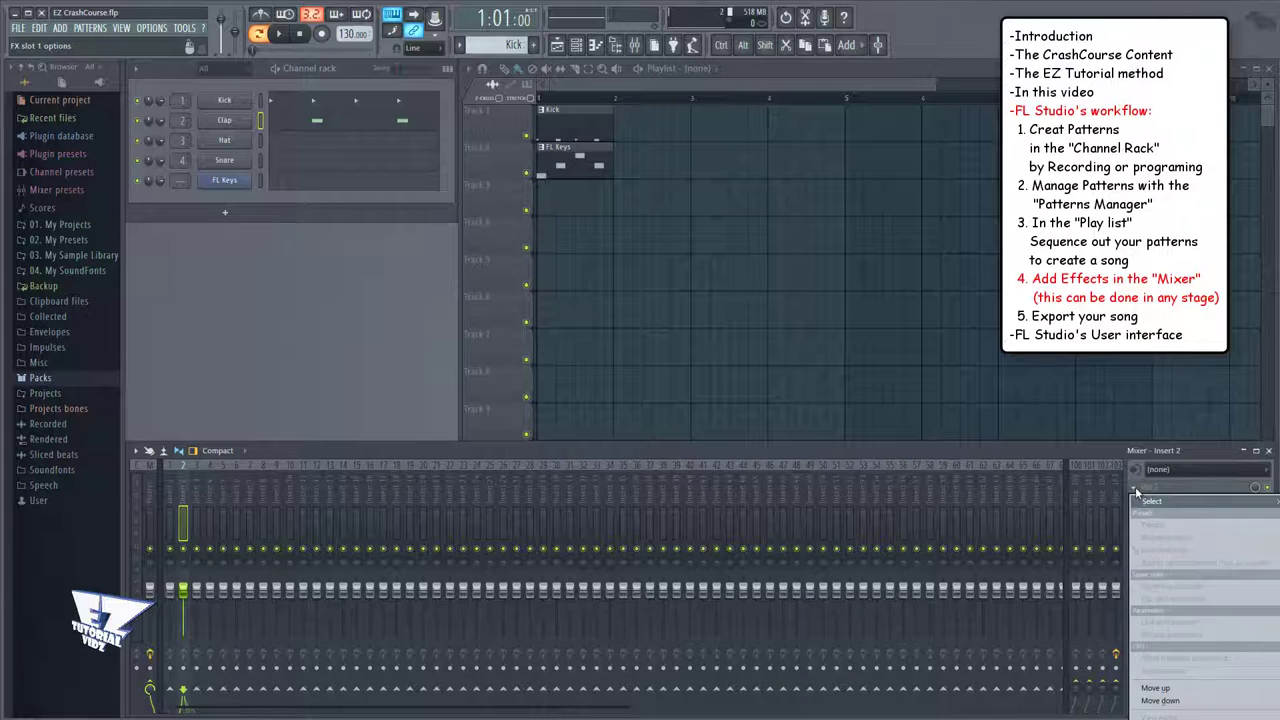
pyautogui.click(136, 451)
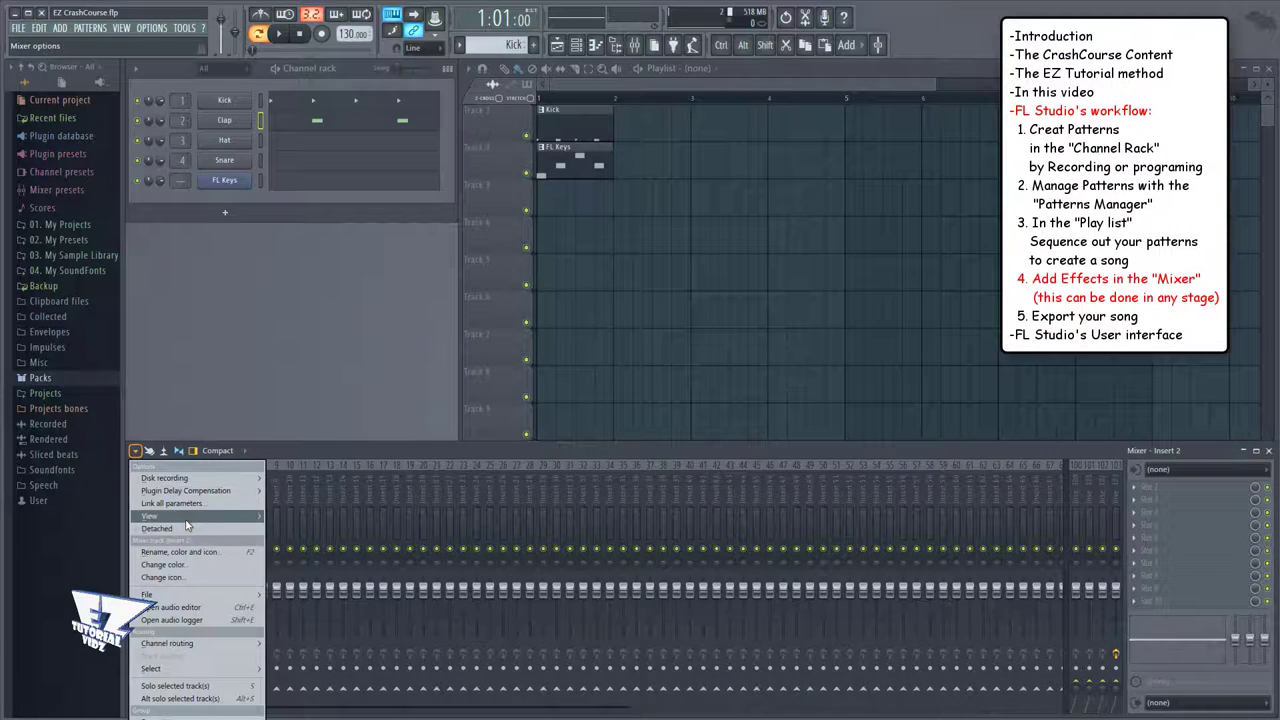
pyautogui.moveTo(190, 516)
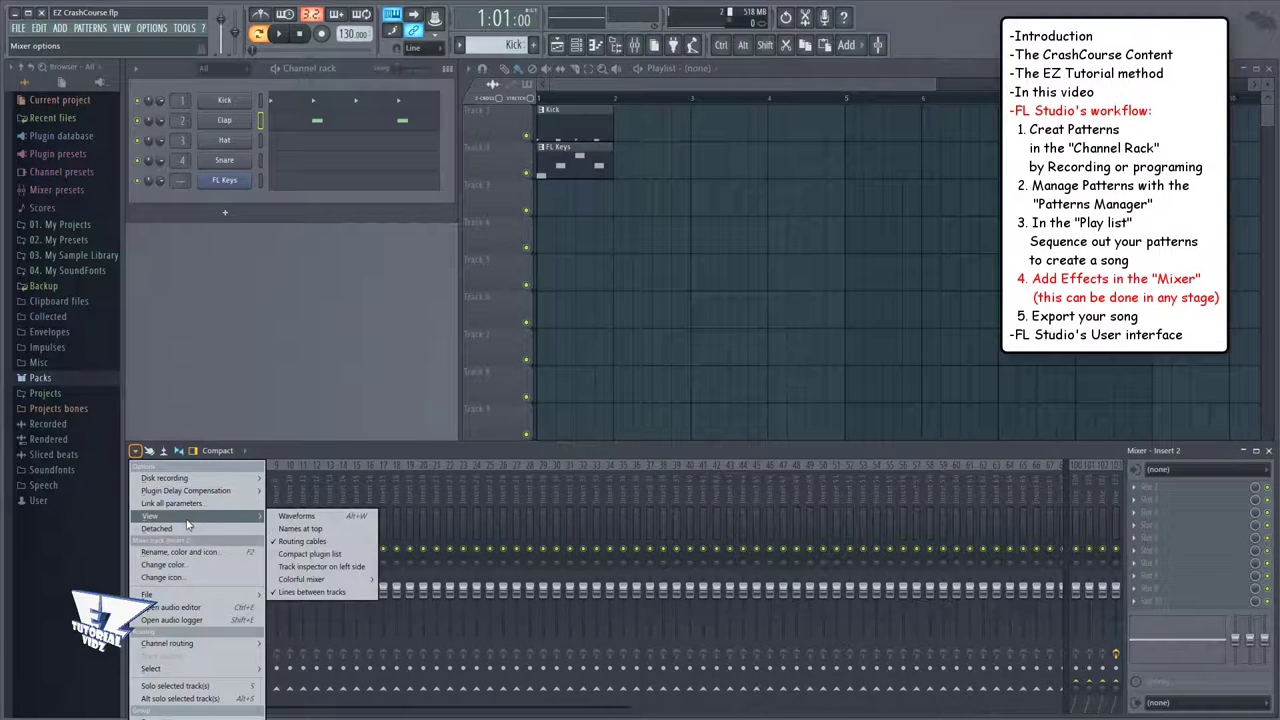
pyautogui.click(334, 566)
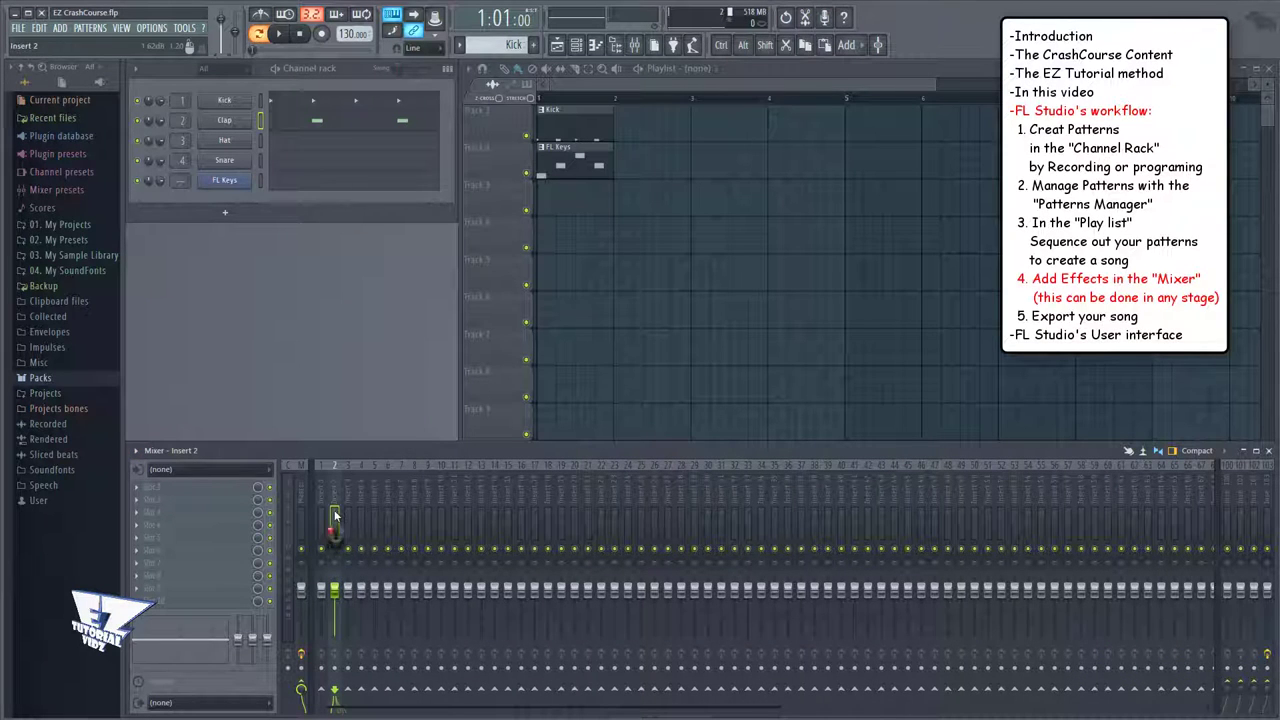
# Step: Load Fruity Reeverb 2 into Insert 2's first FX slot and play the song to hear it
pyautogui.click(141, 495)
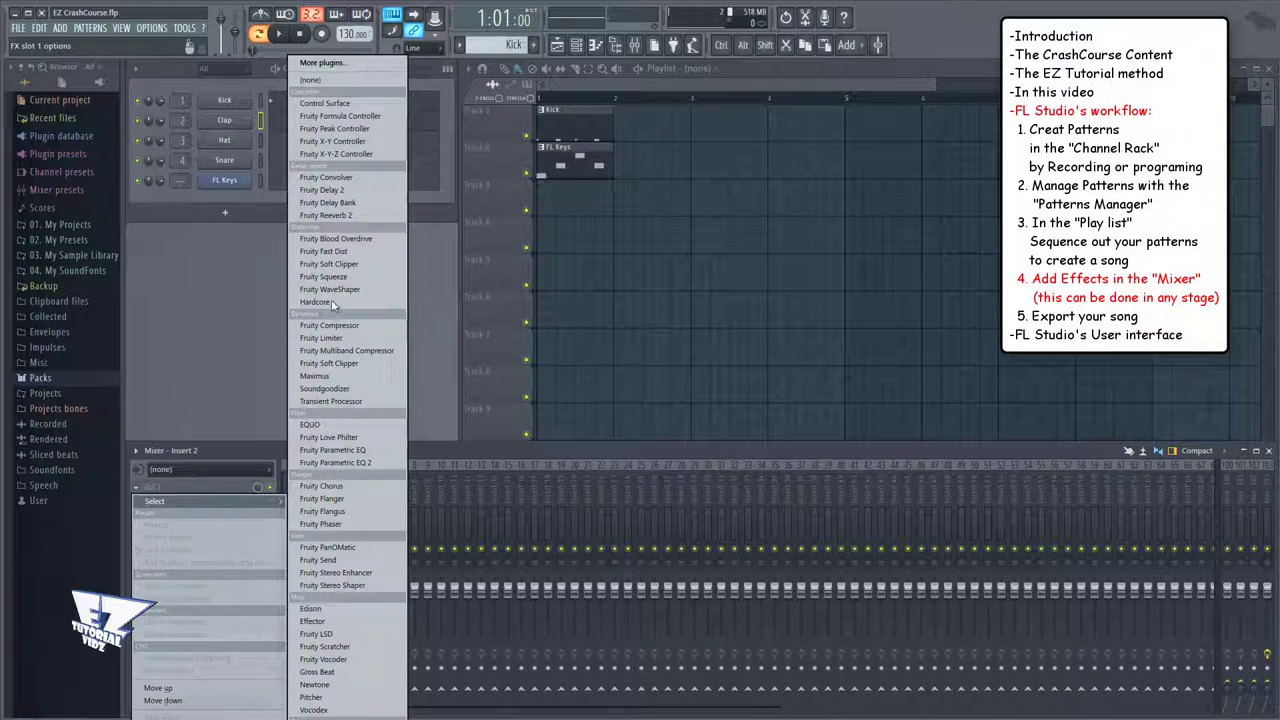
pyautogui.click(334, 215)
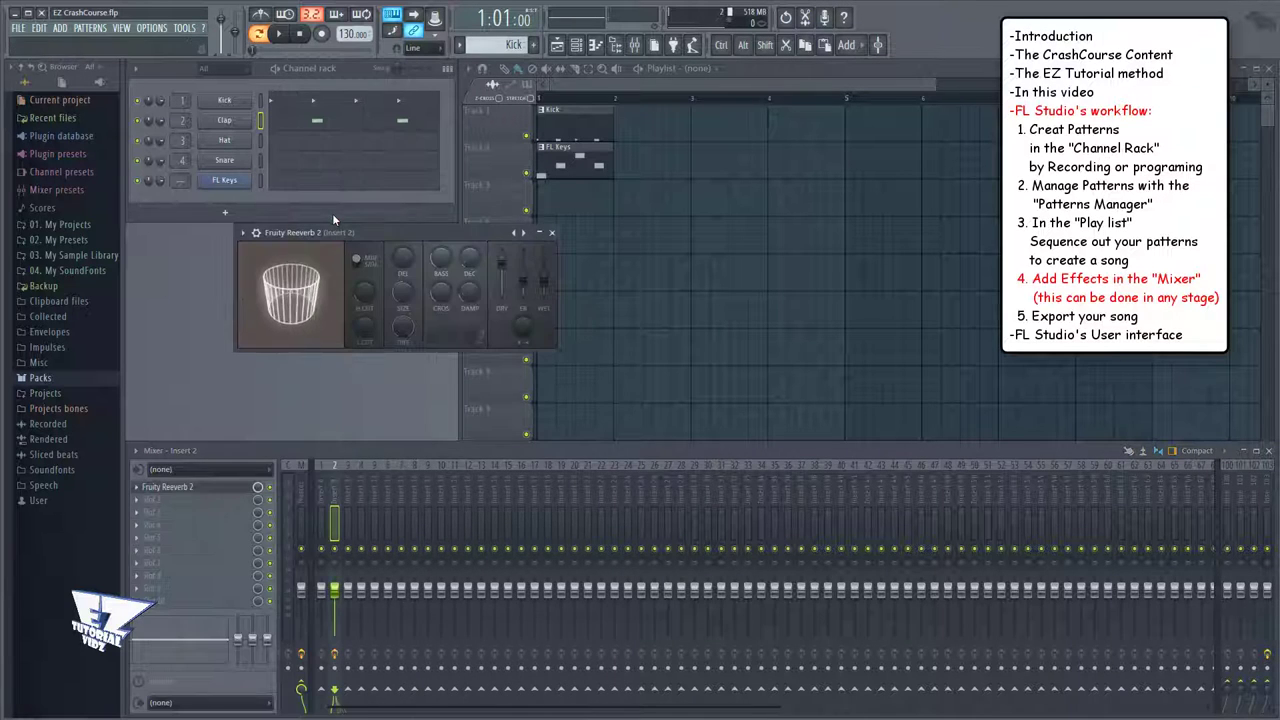
pyautogui.moveTo(358, 229); pyautogui.dragTo(318, 272)
pyautogui.click(279, 33)
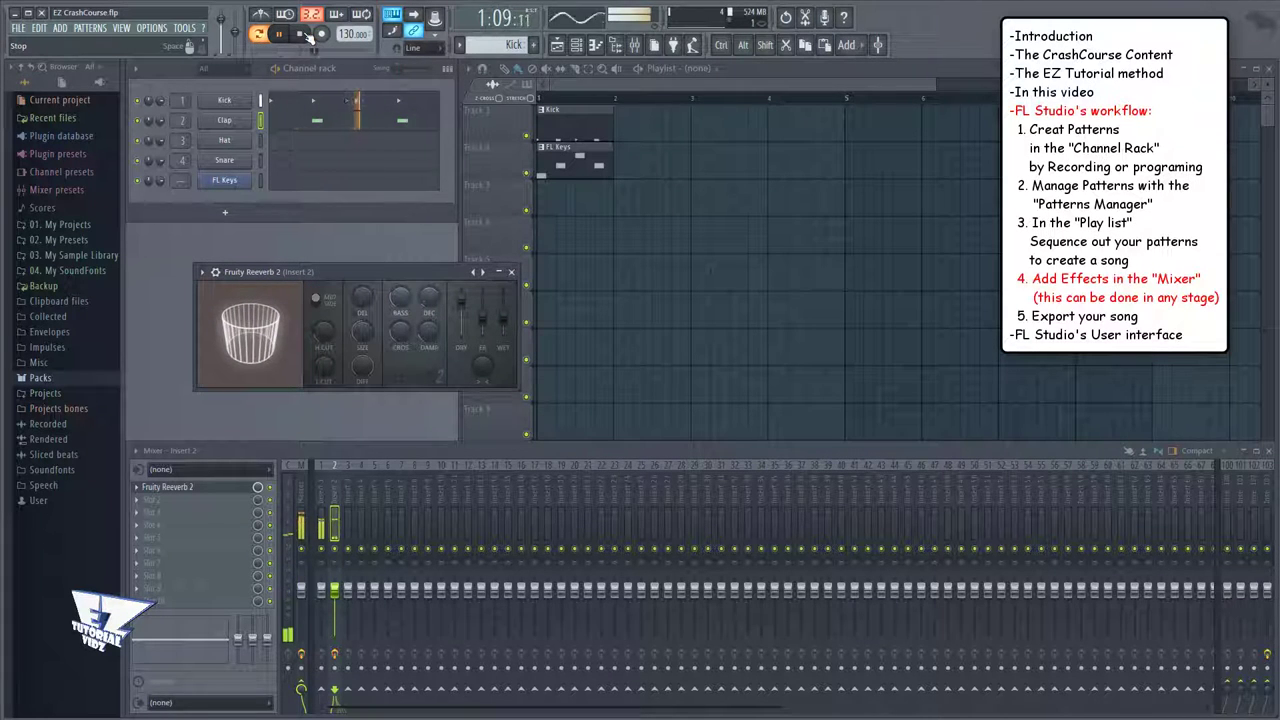
pyautogui.click(309, 35)
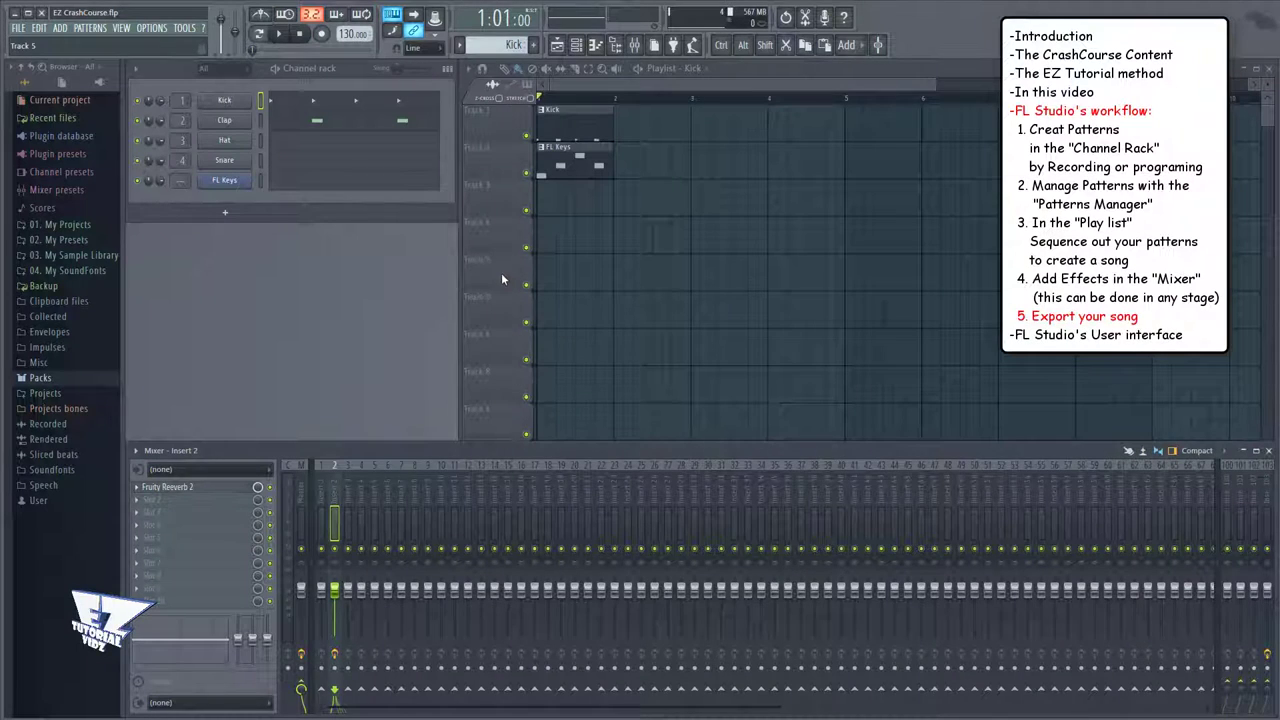
# Step: Choose File > Export > Wave file to bring up the Save As dialog for EZ CrashCourse.wav
pyautogui.click(20, 28)
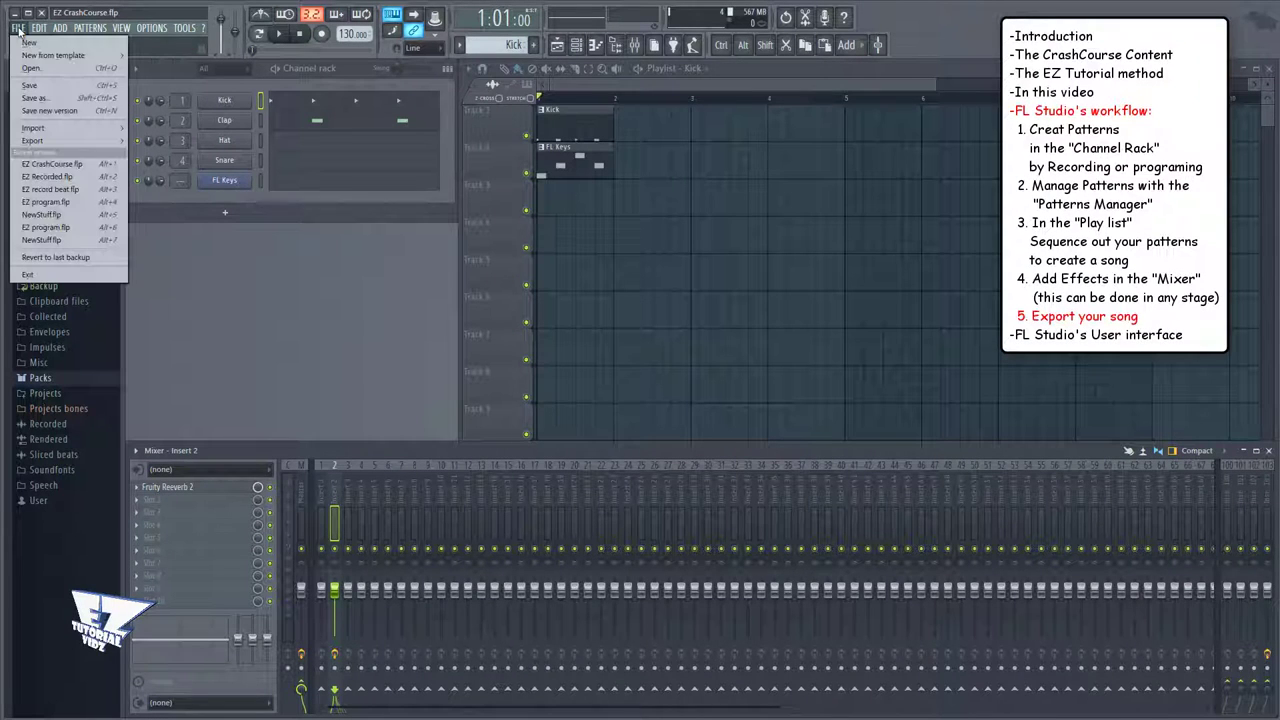
pyautogui.moveTo(72, 135)
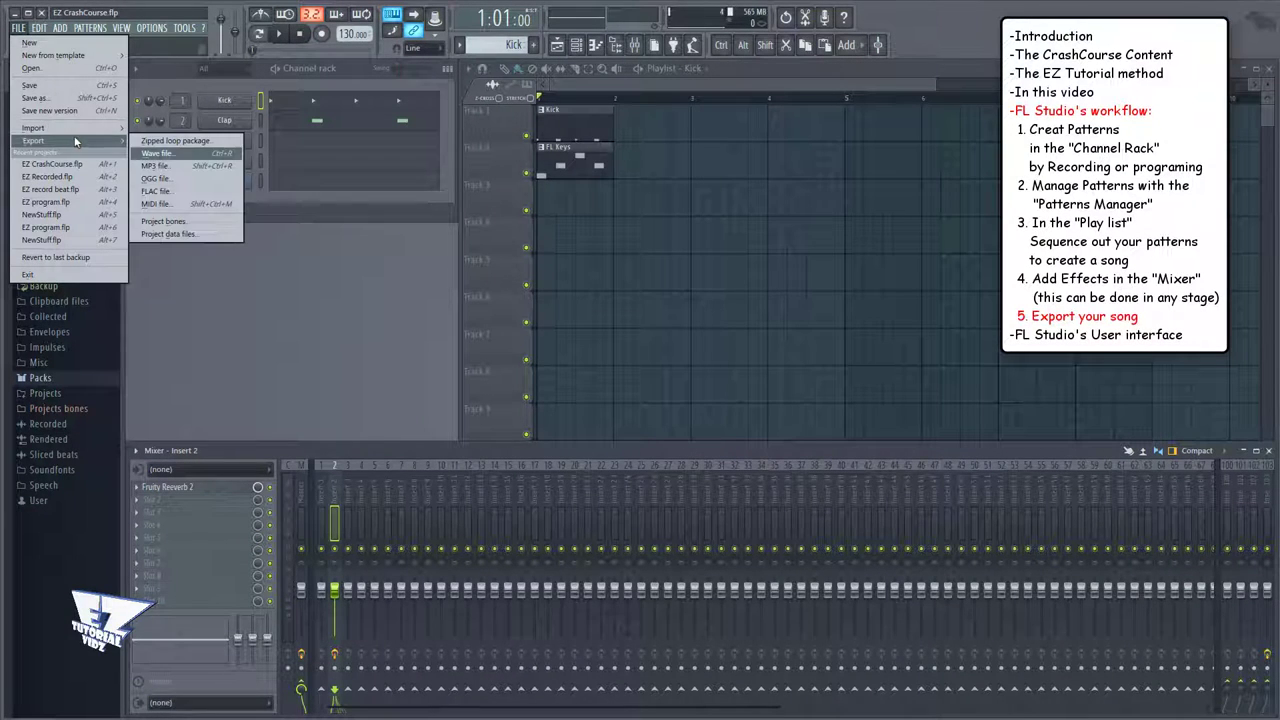
pyautogui.click(166, 156)
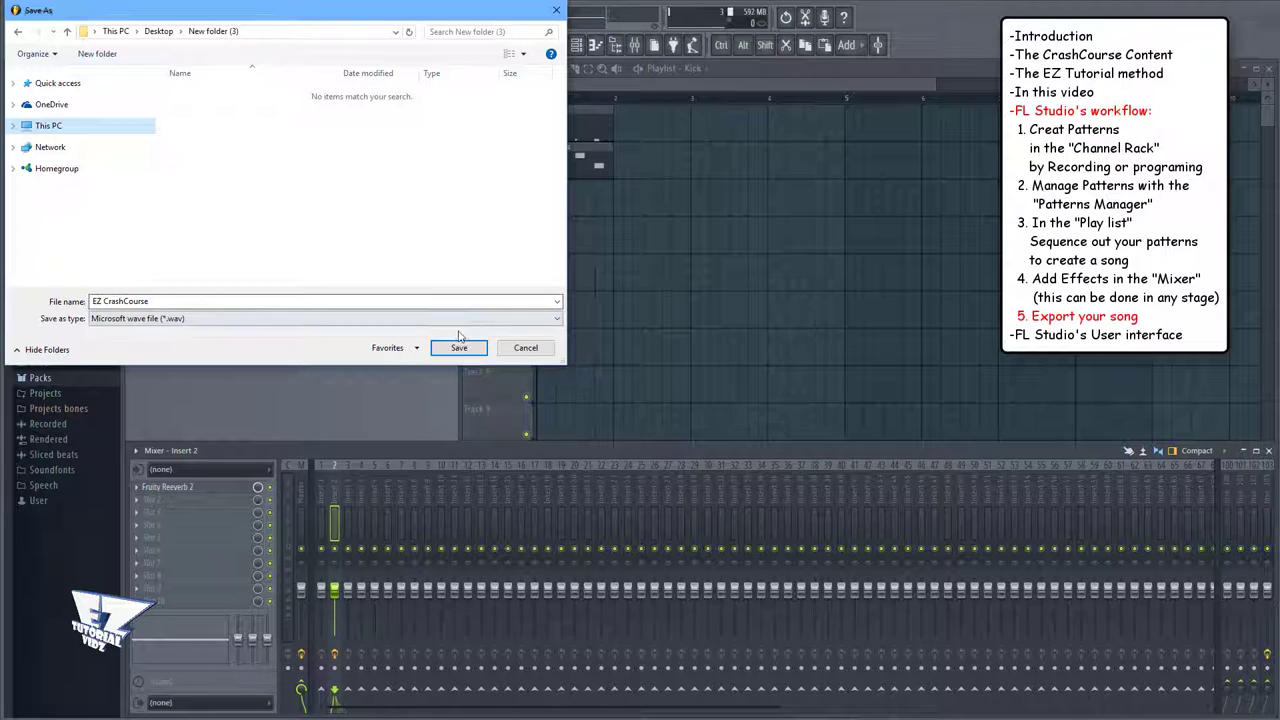
pyautogui.click(459, 349)
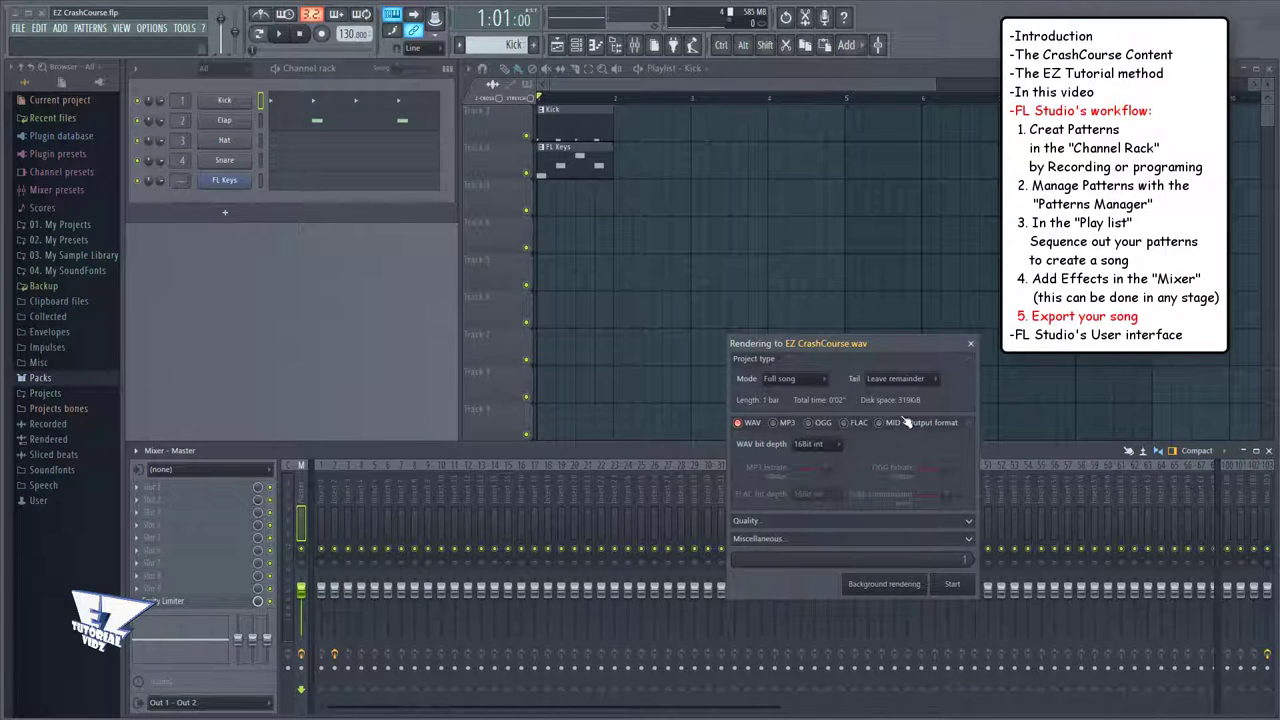
pyautogui.moveTo(899, 351); pyautogui.dragTo(756, 258)
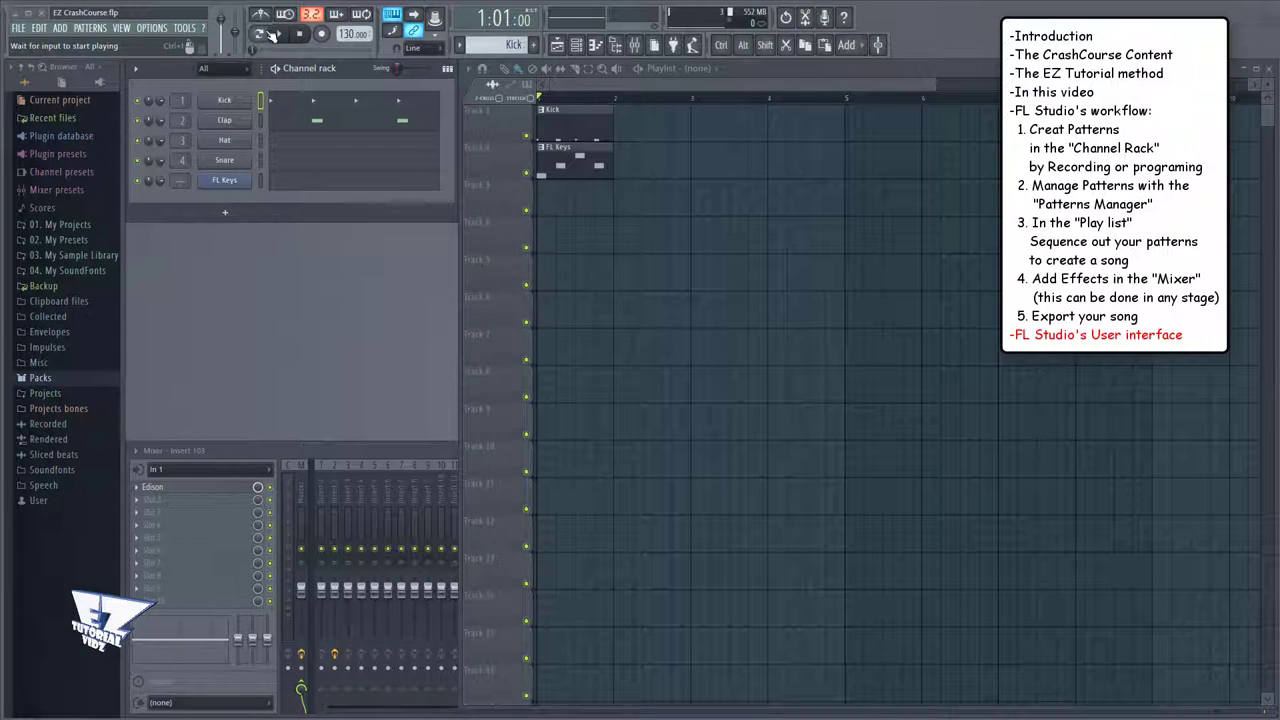
pyautogui.click(135, 70)
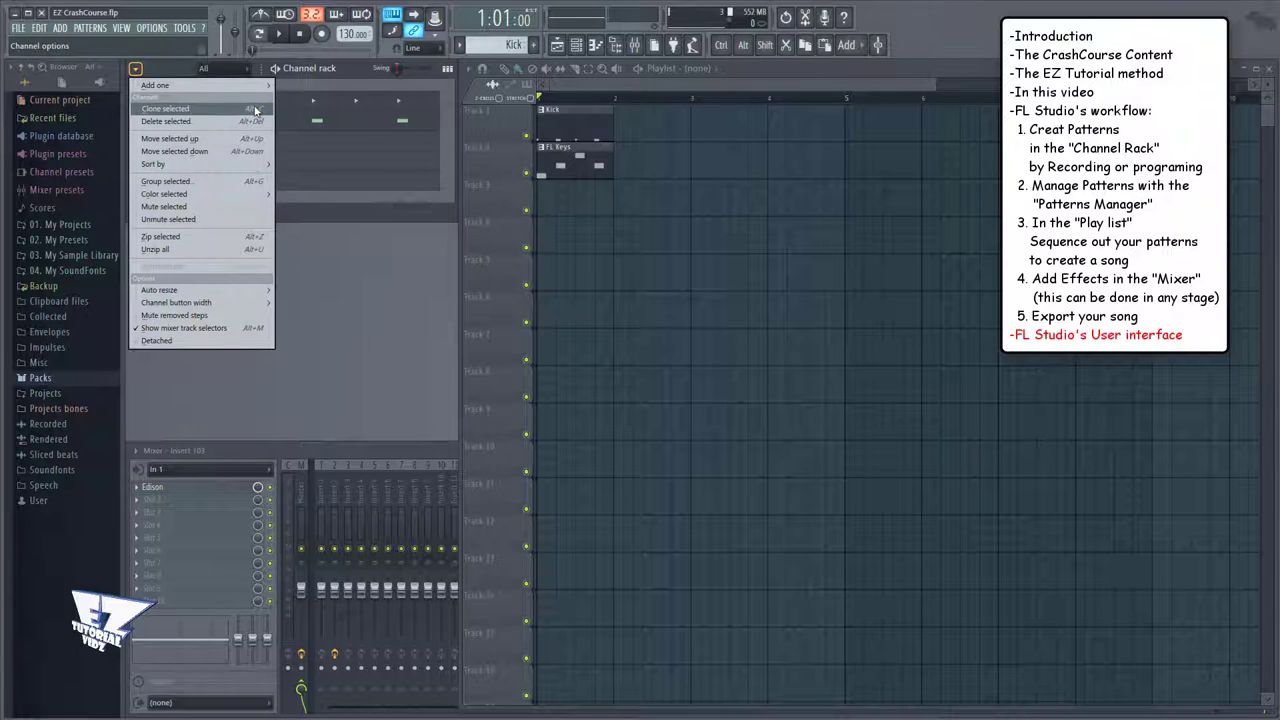
pyautogui.click(418, 112)
pyautogui.click(424, 112)
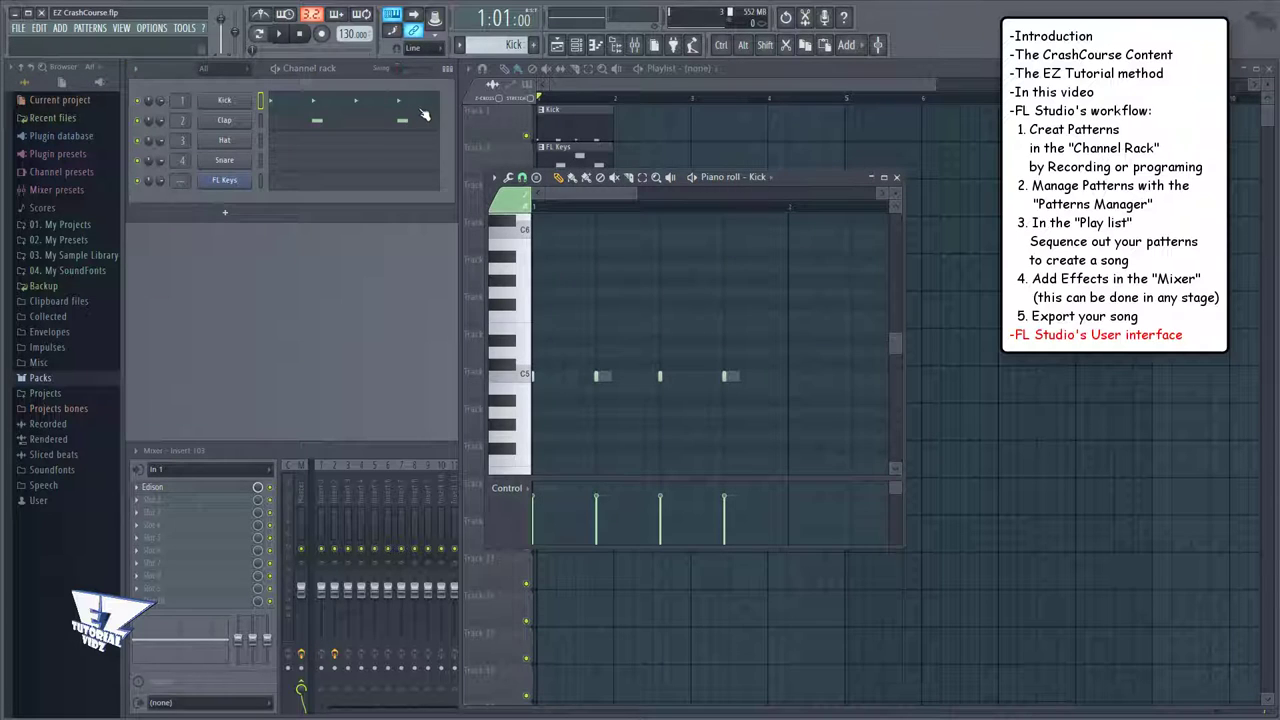
pyautogui.click(494, 177)
pyautogui.moveTo(523, 222)
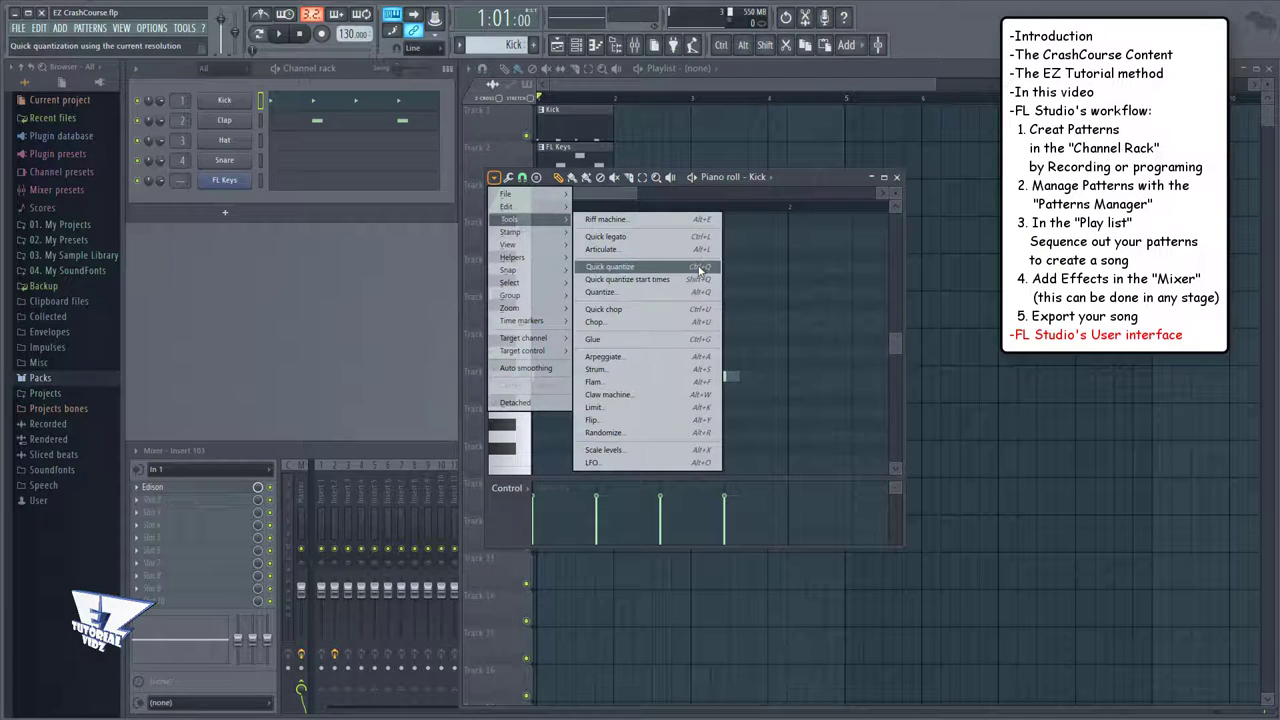
pyautogui.click(897, 179)
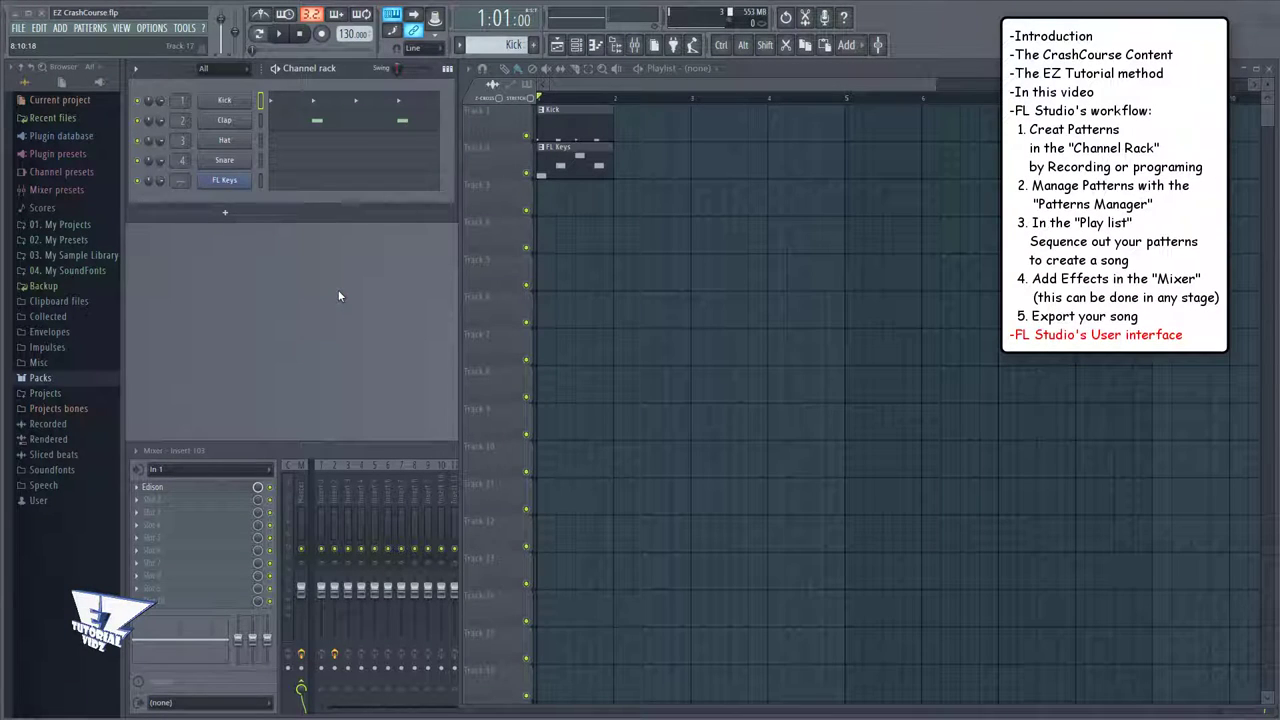
# Step: Open the Kick pattern in the piano roll and collapse, maximize and restore its window
pyautogui.click(792, 72)
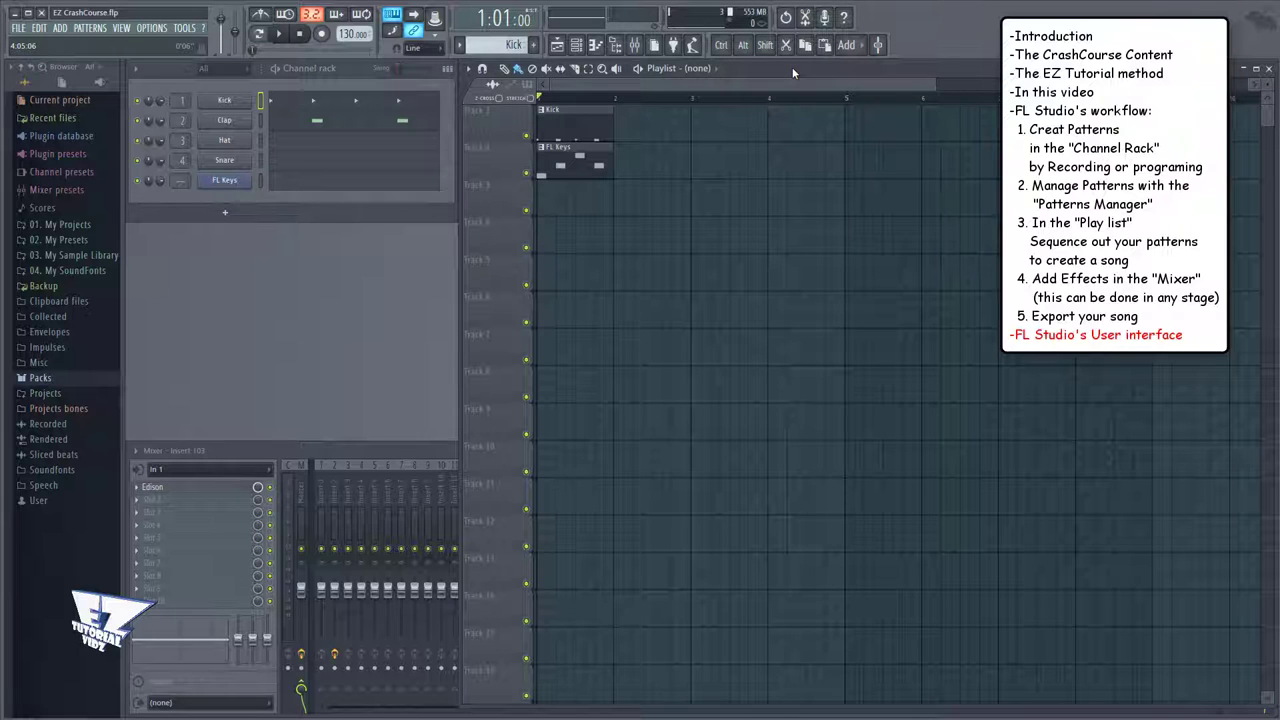
pyautogui.click(424, 104)
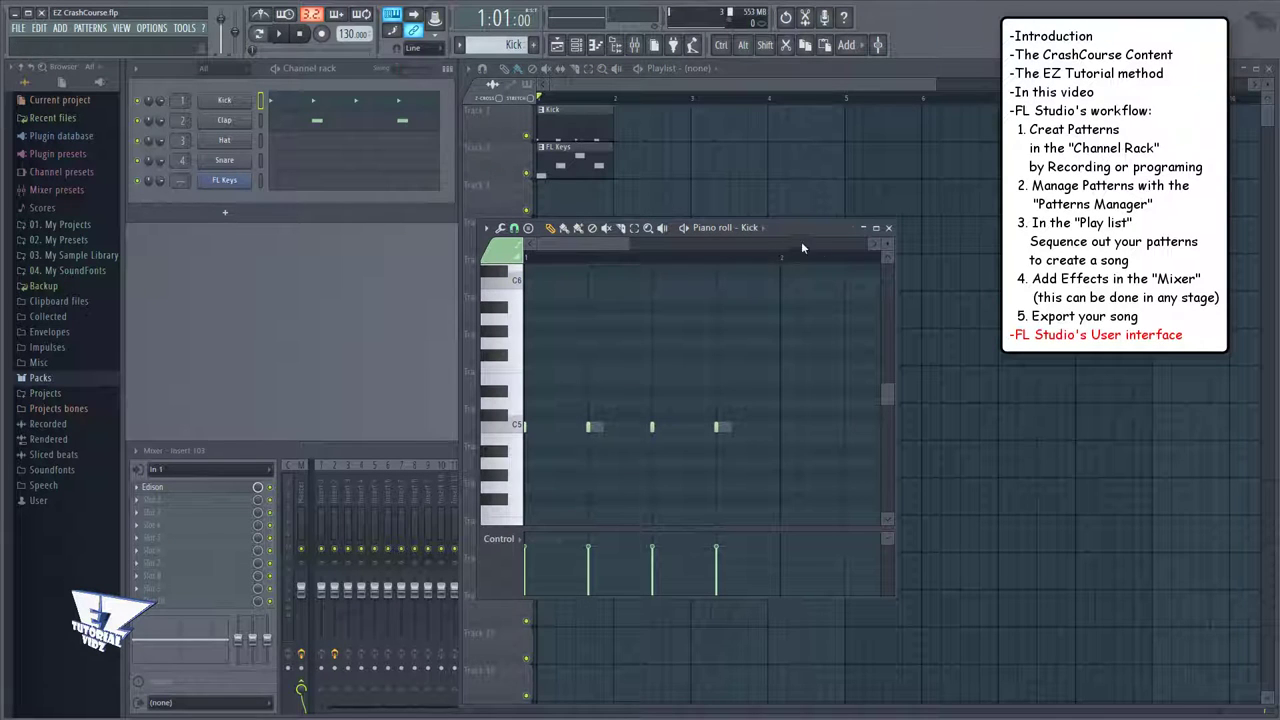
pyautogui.click(864, 229)
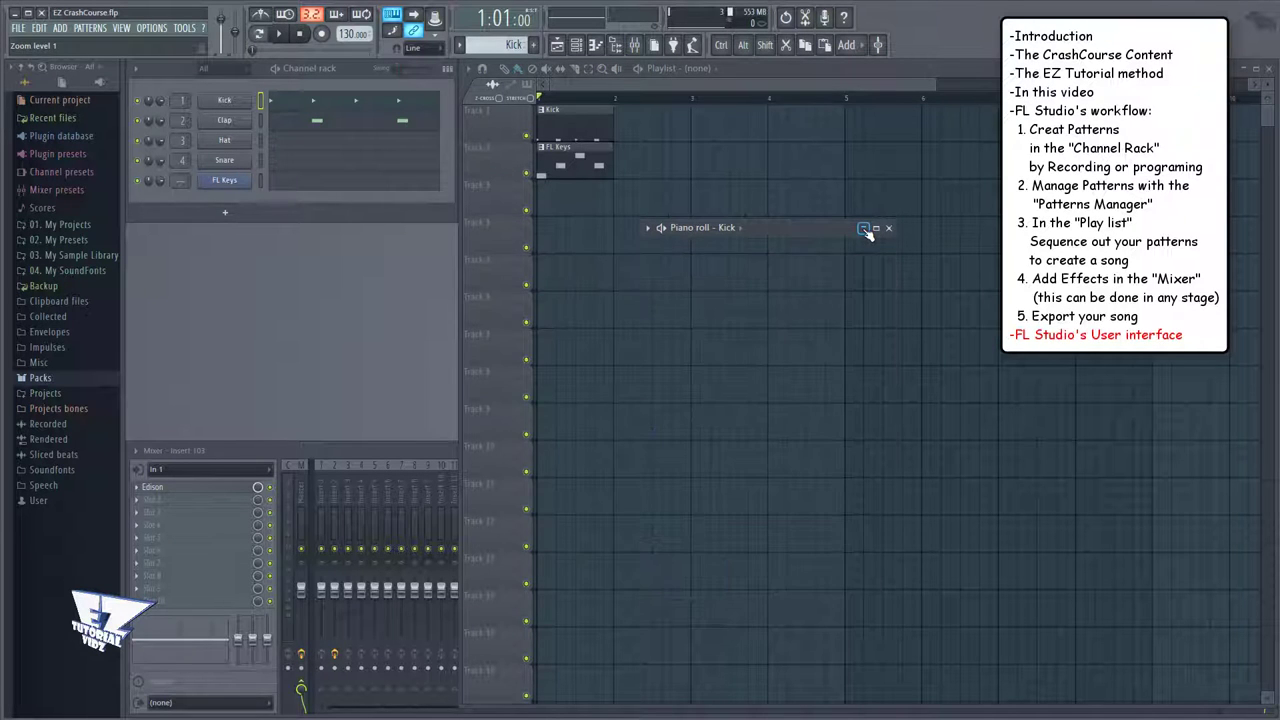
pyautogui.click(864, 228)
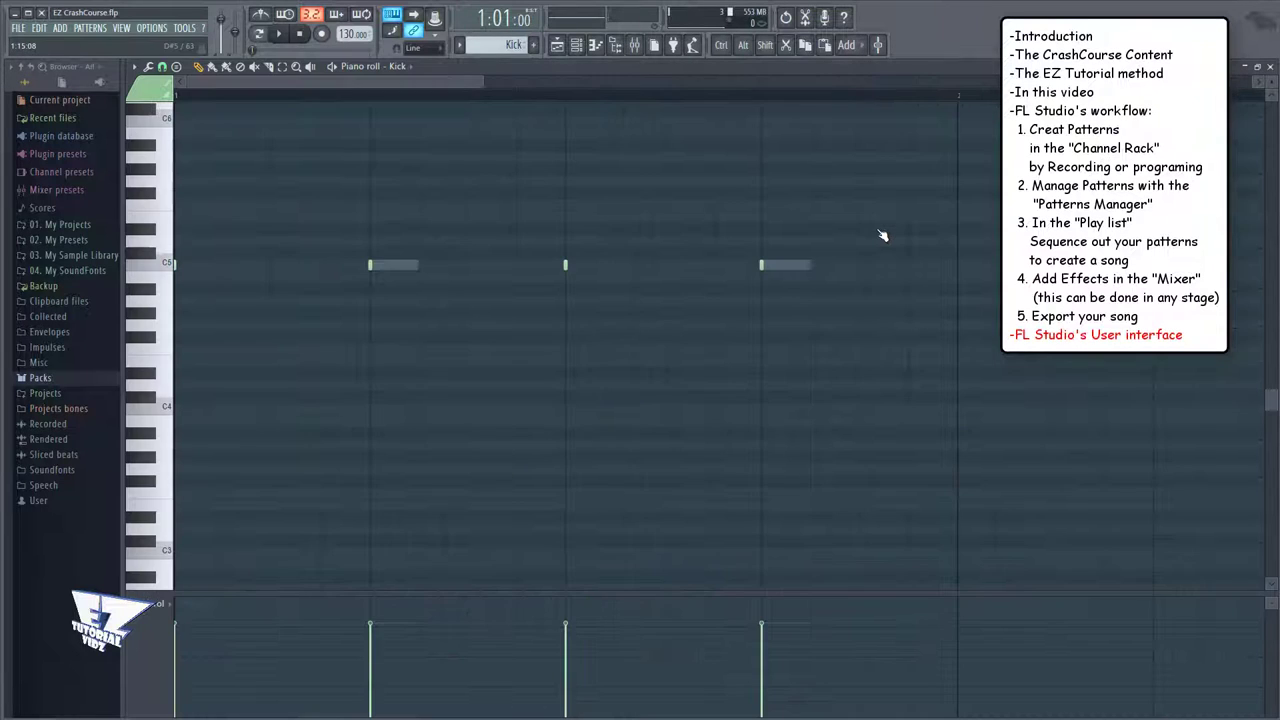
pyautogui.click(876, 228)
pyautogui.click(1257, 67)
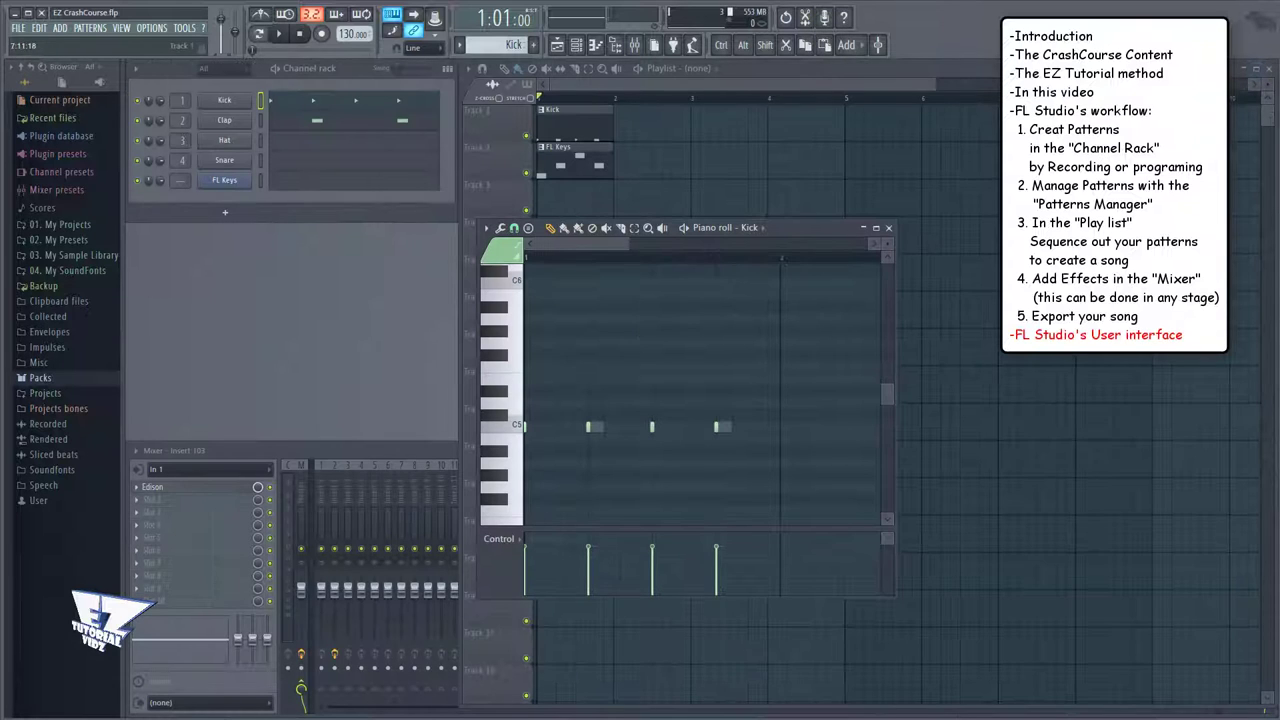
pyautogui.doubleClick(812, 226)
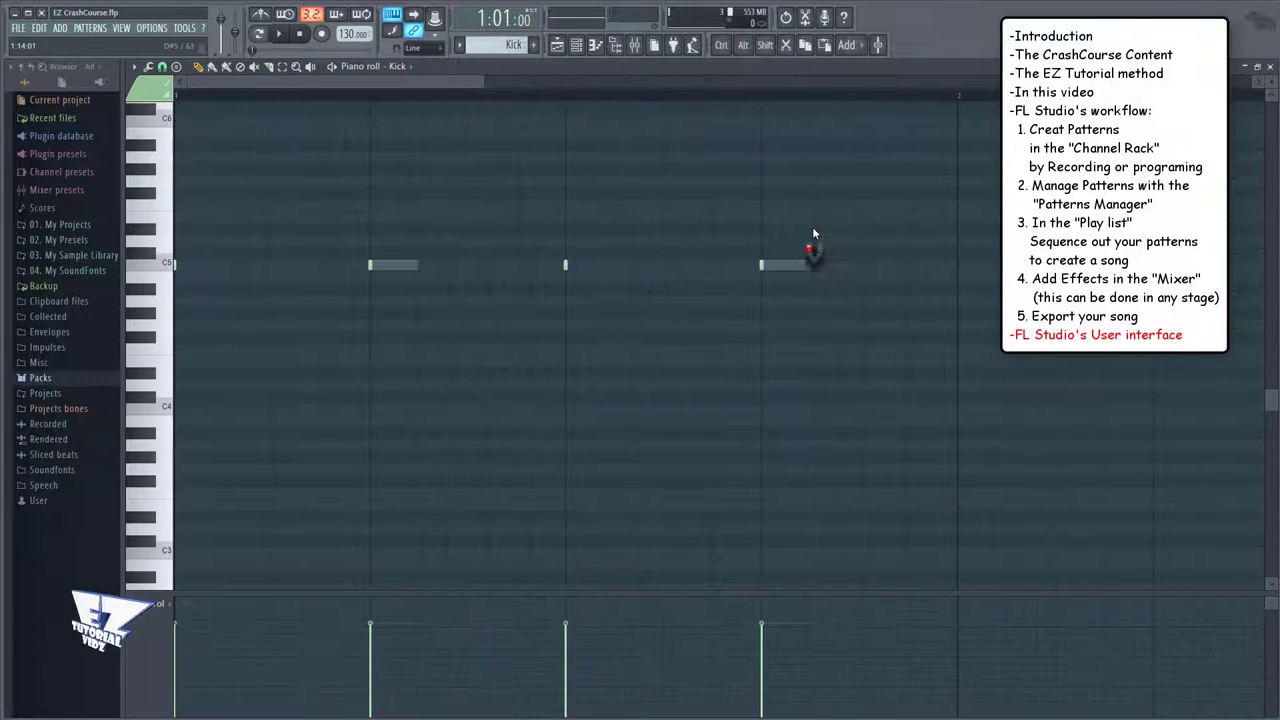
pyautogui.doubleClick(869, 63)
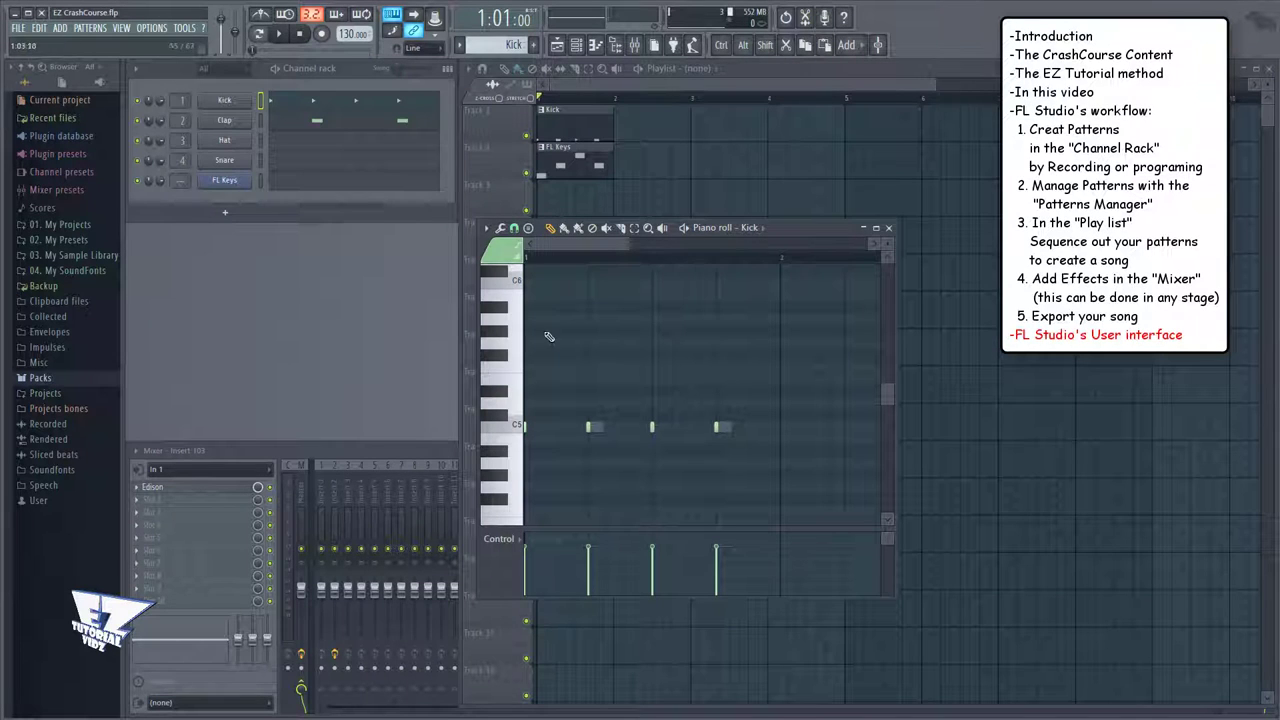
# Step: Maximize the mixer across the whole workspace, then restore it to its smaller size
pyautogui.doubleClick(432, 451)
pyautogui.doubleClick(433, 450)
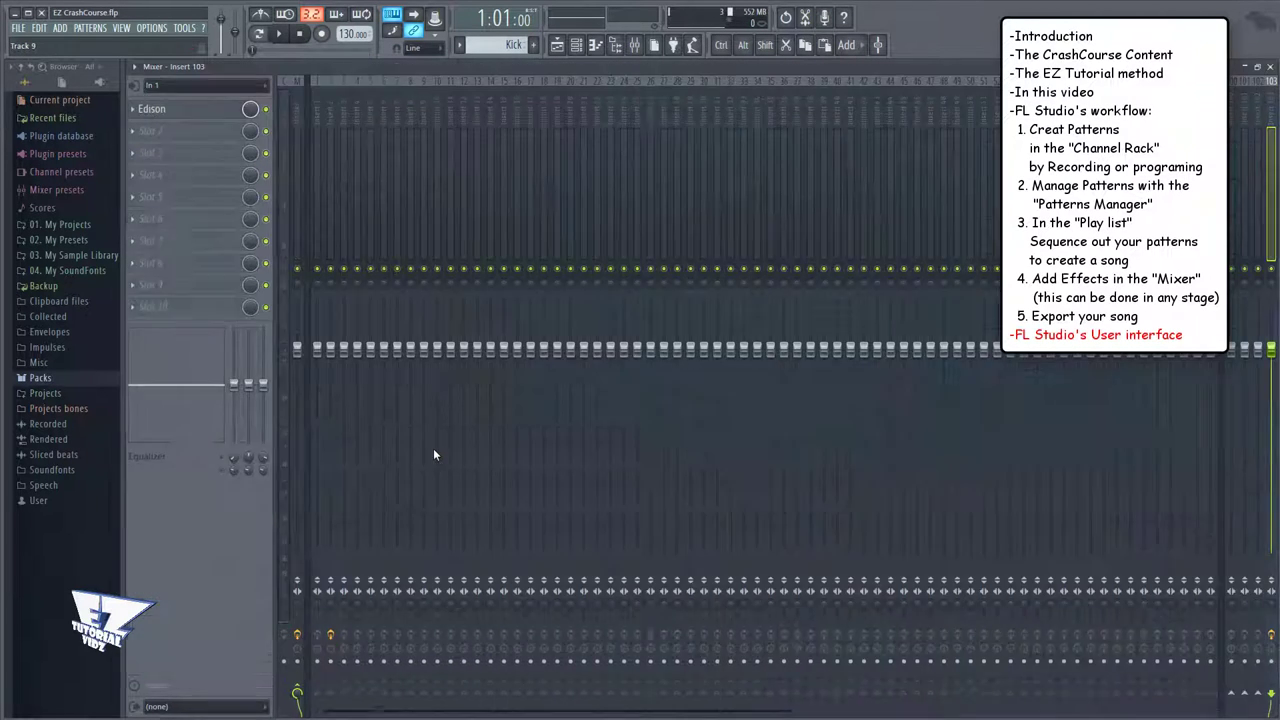
pyautogui.doubleClick(658, 68)
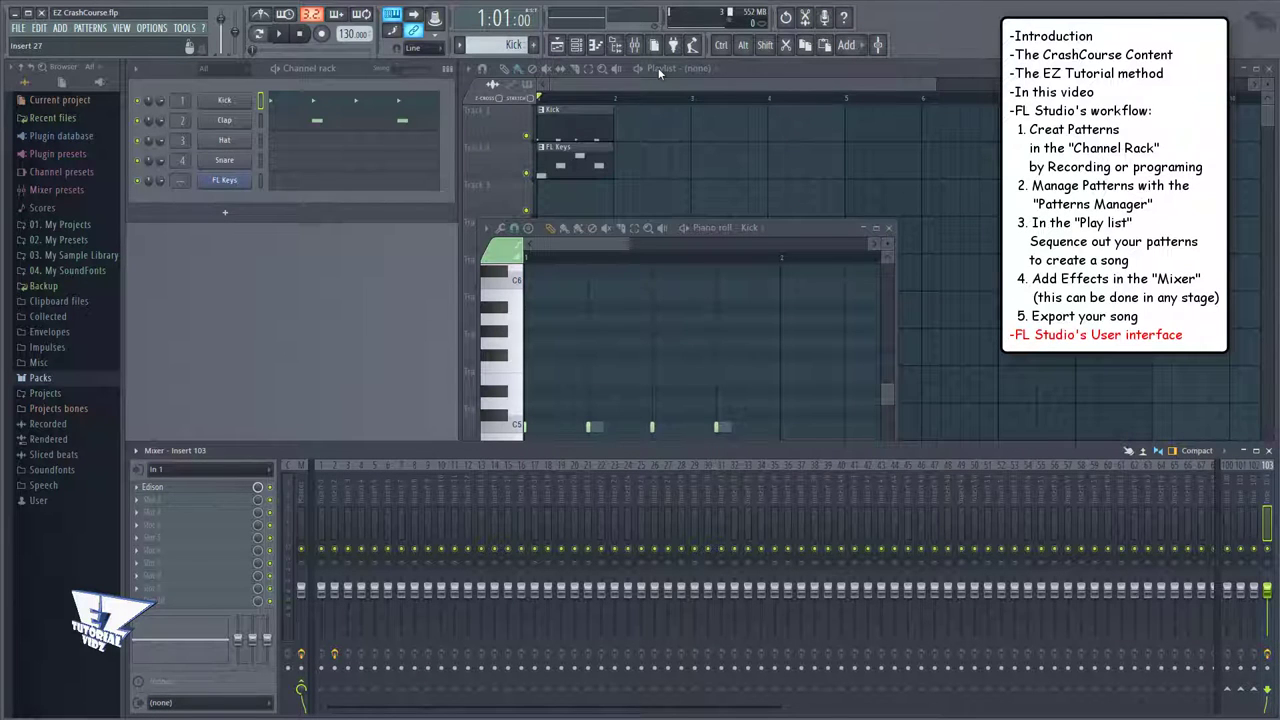
# Step: Move and resize the piano roll, playlist and mixer so they tile without overlapping
pyautogui.click(785, 230)
pyautogui.moveTo(795, 233); pyautogui.dragTo(773, 76)
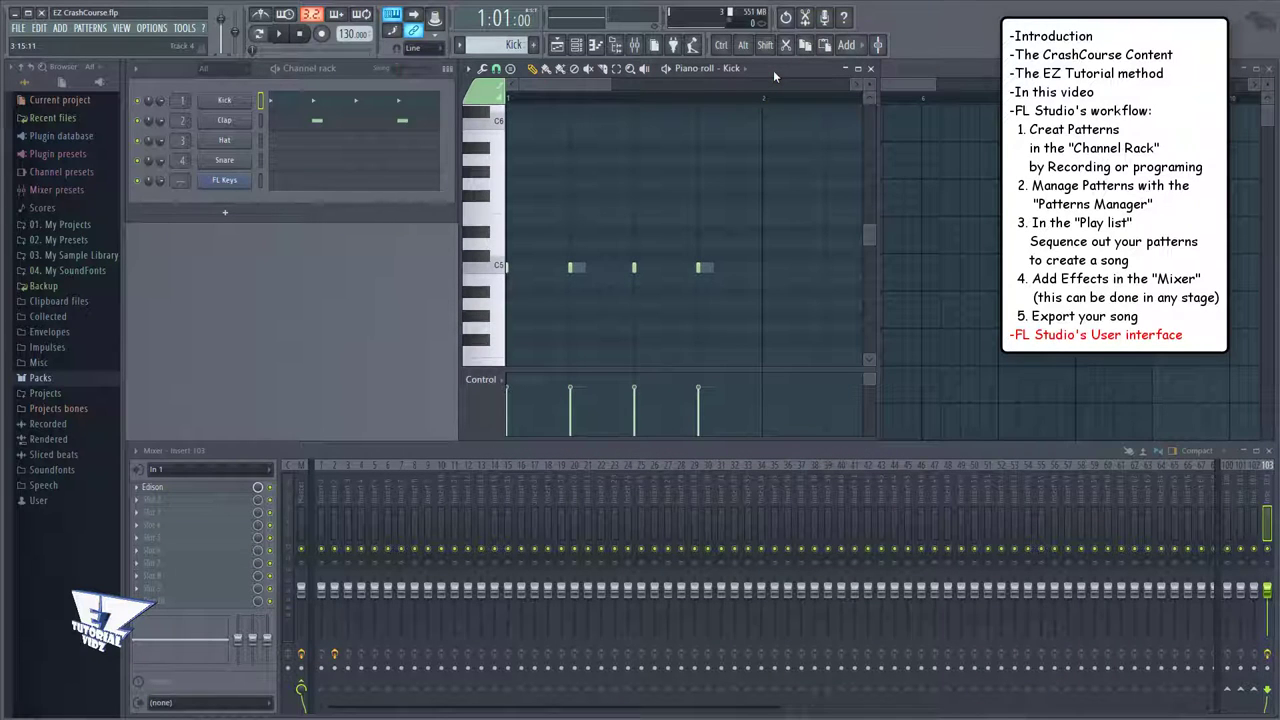
pyautogui.click(901, 68)
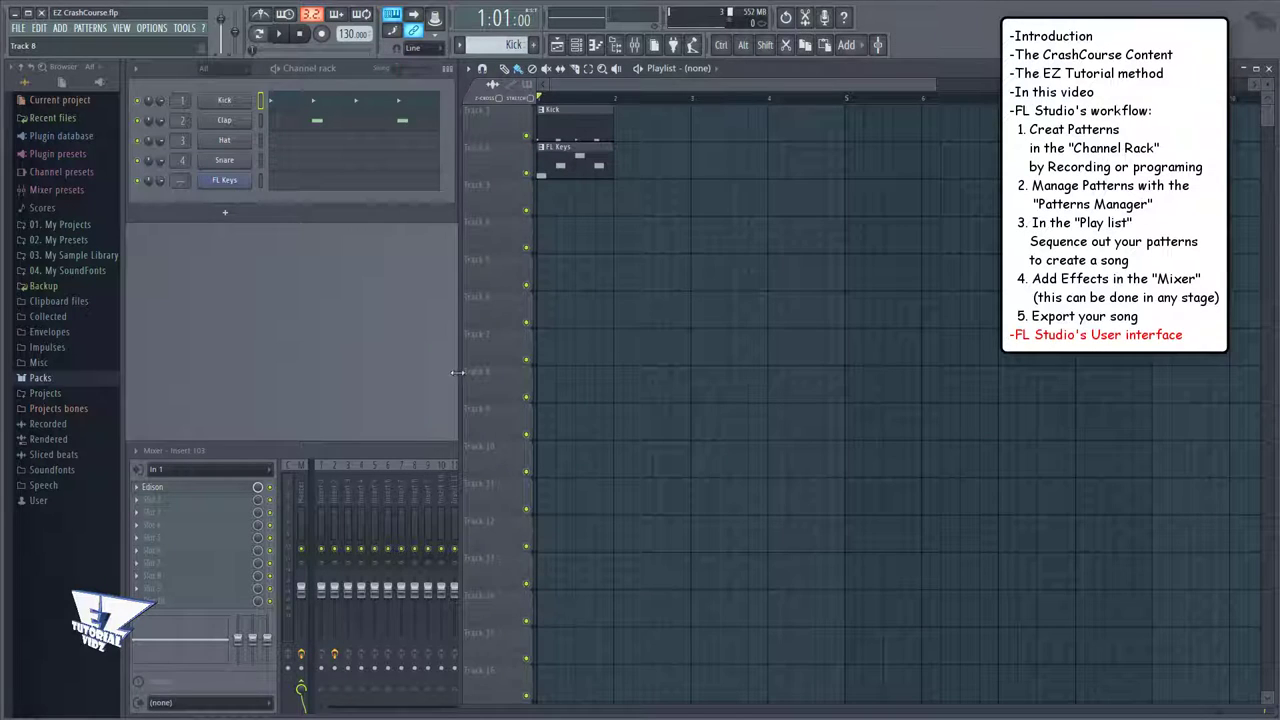
pyautogui.moveTo(424, 441); pyautogui.dragTo(424, 478)
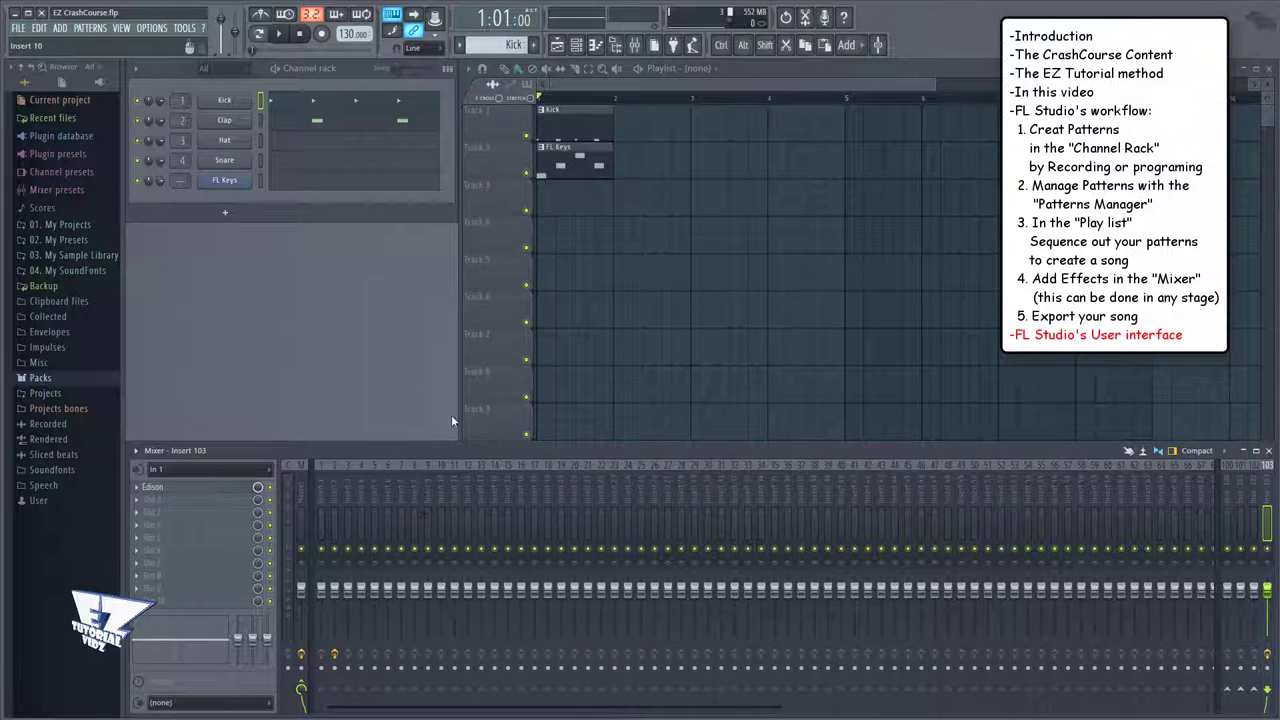
pyautogui.moveTo(459, 377); pyautogui.dragTo(883, 423)
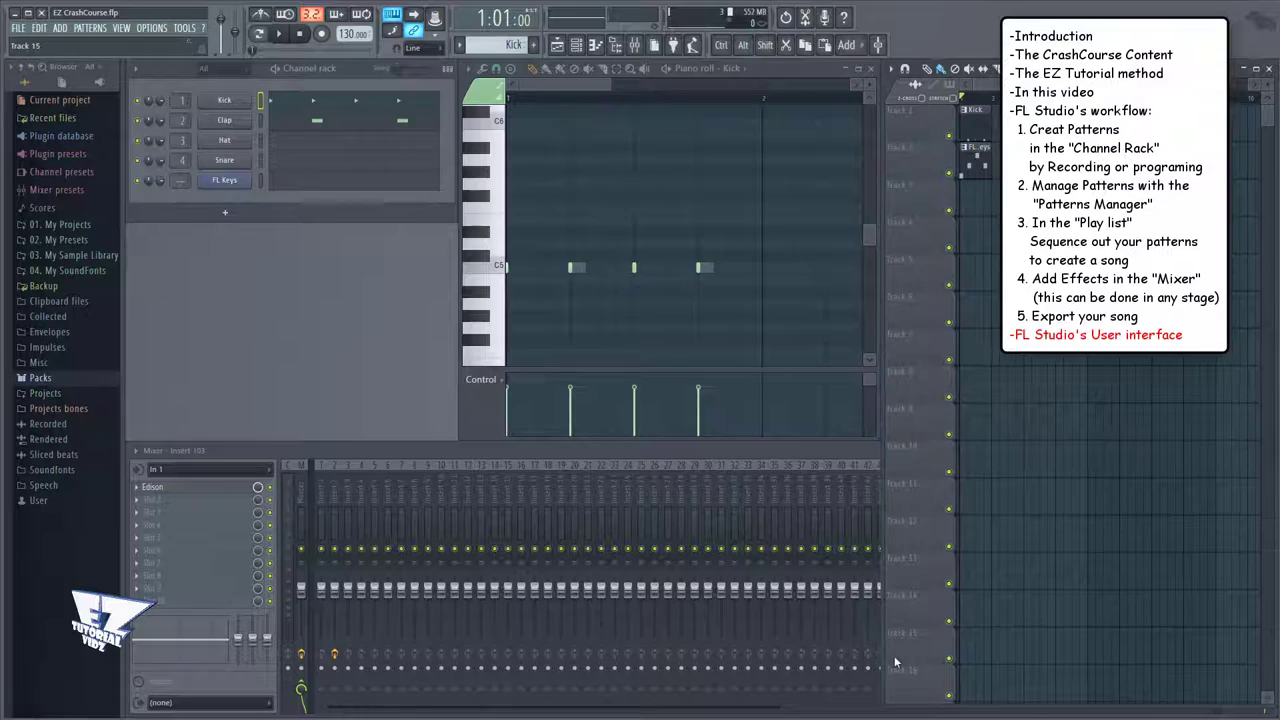
pyautogui.moveTo(891, 714); pyautogui.dragTo(883, 440)
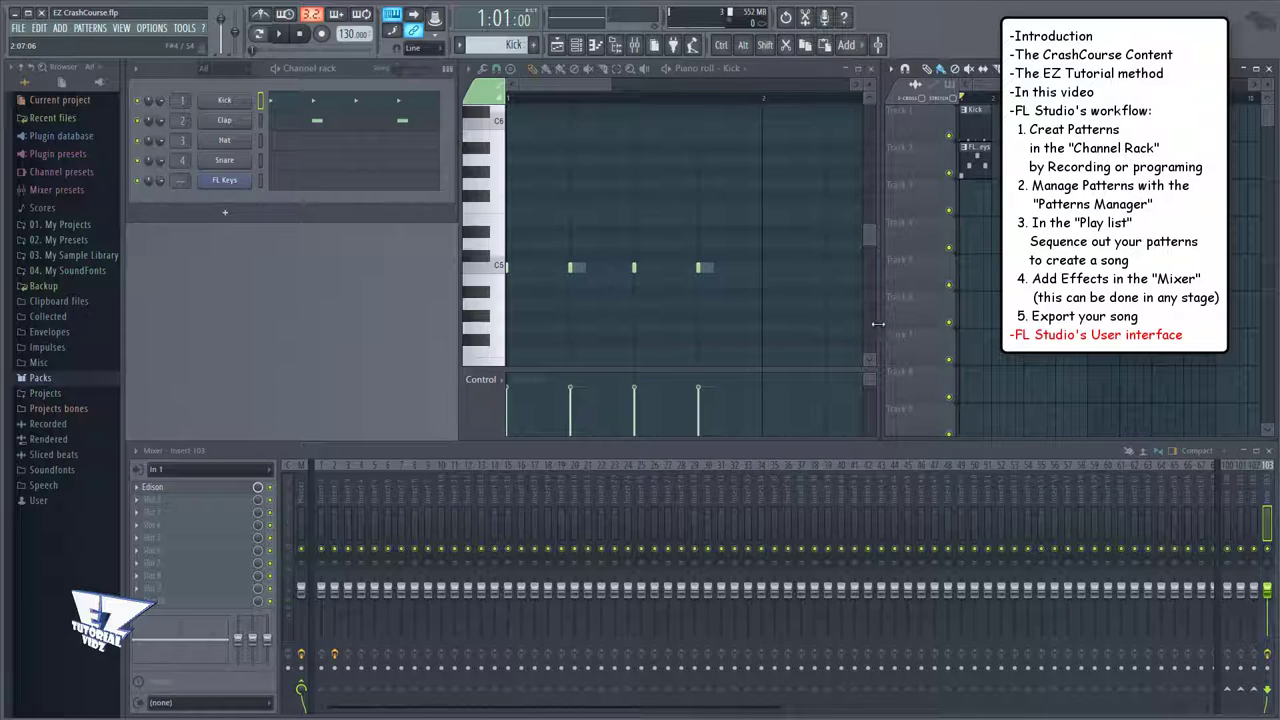
pyautogui.moveTo(878, 328); pyautogui.dragTo(840, 326)
# Step: Show the Master track in the mixer, then close and reopen the Kick piano roll and playlist
pyautogui.click(366, 364)
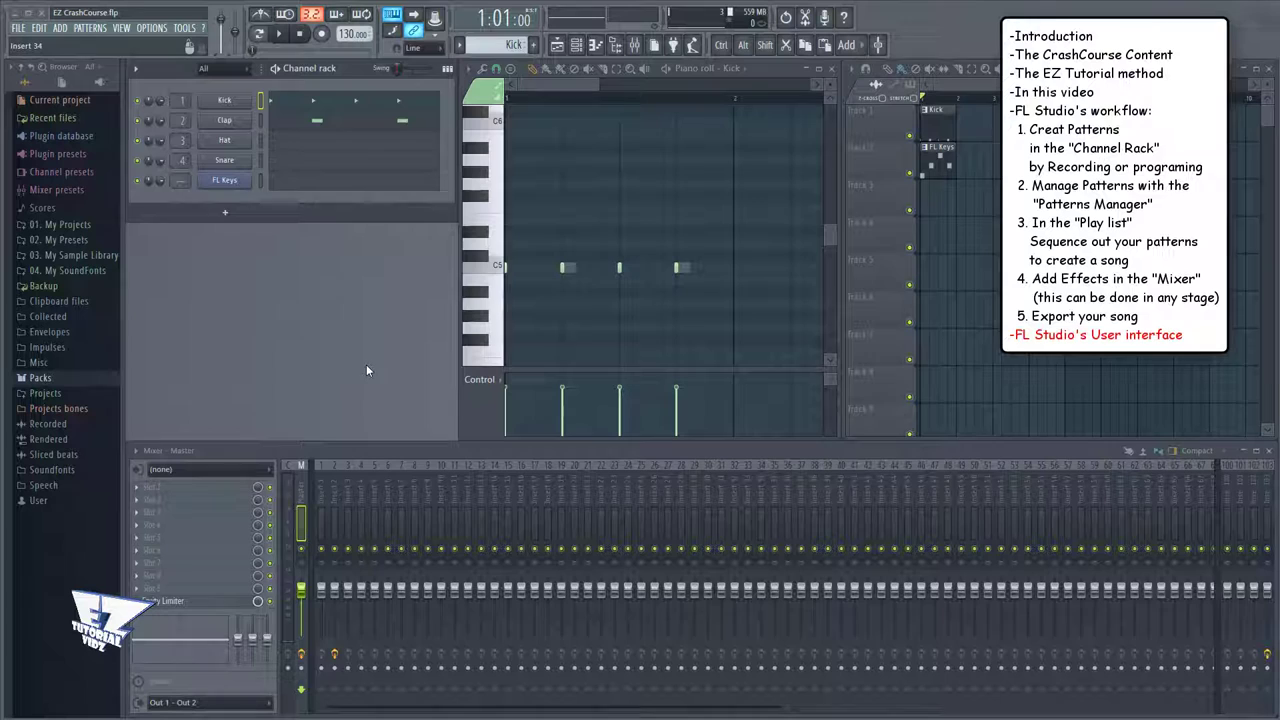
pyautogui.click(831, 68)
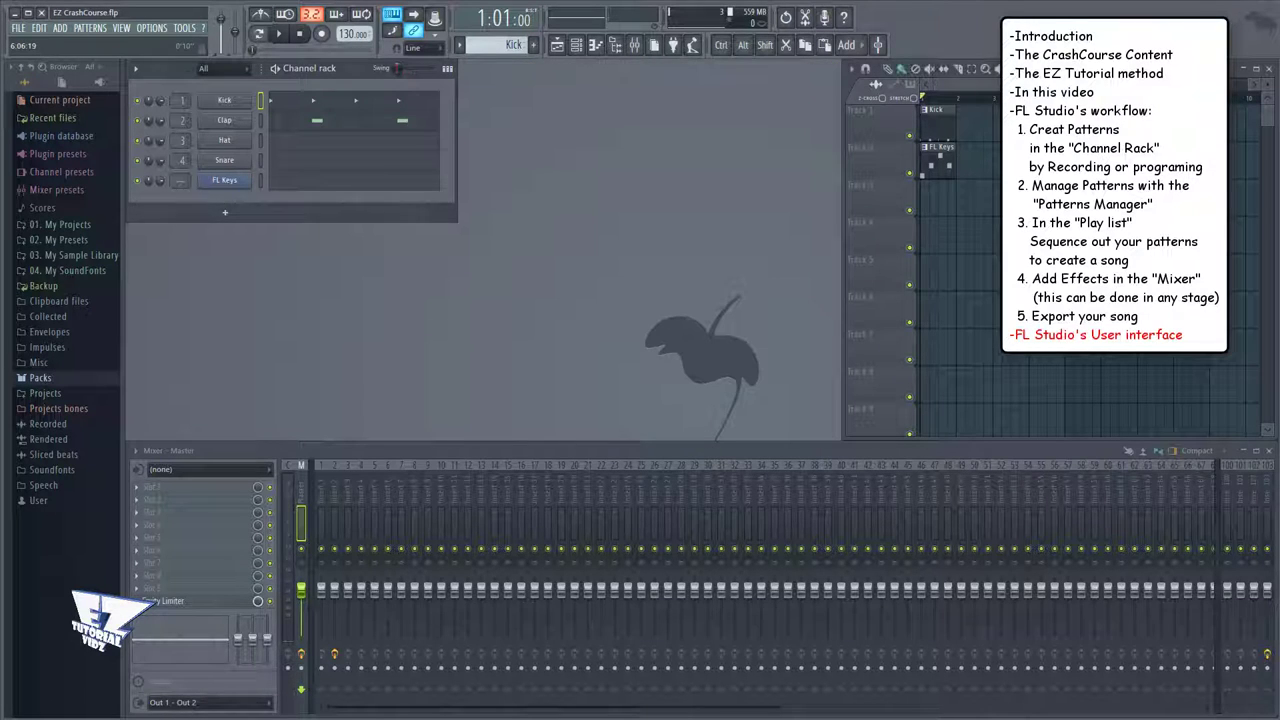
pyautogui.press('Escape')
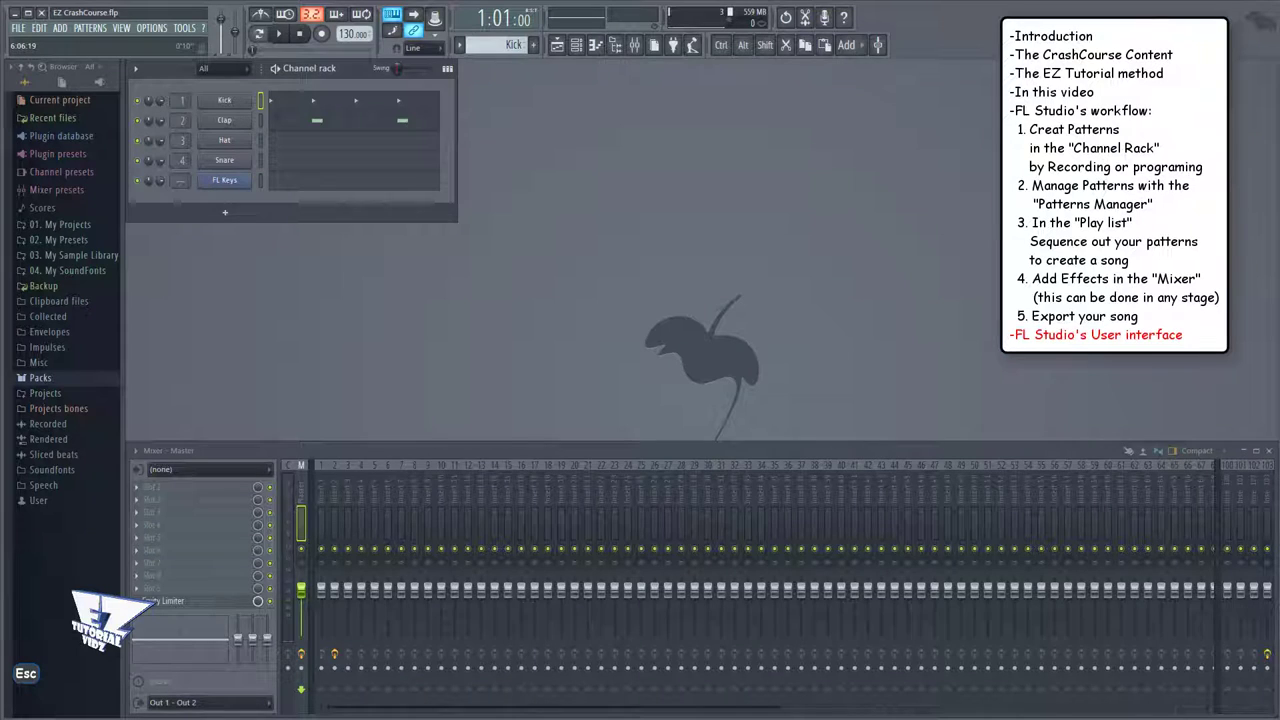
pyautogui.click(555, 46)
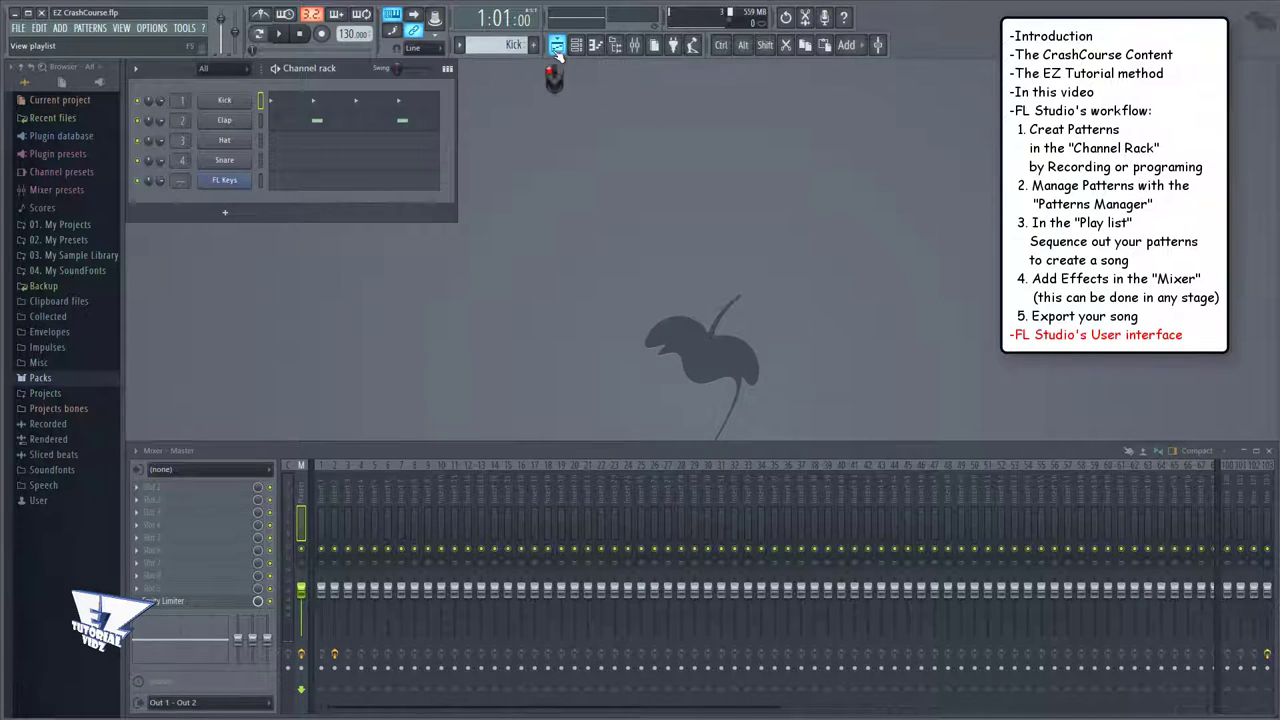
pyautogui.click(596, 46)
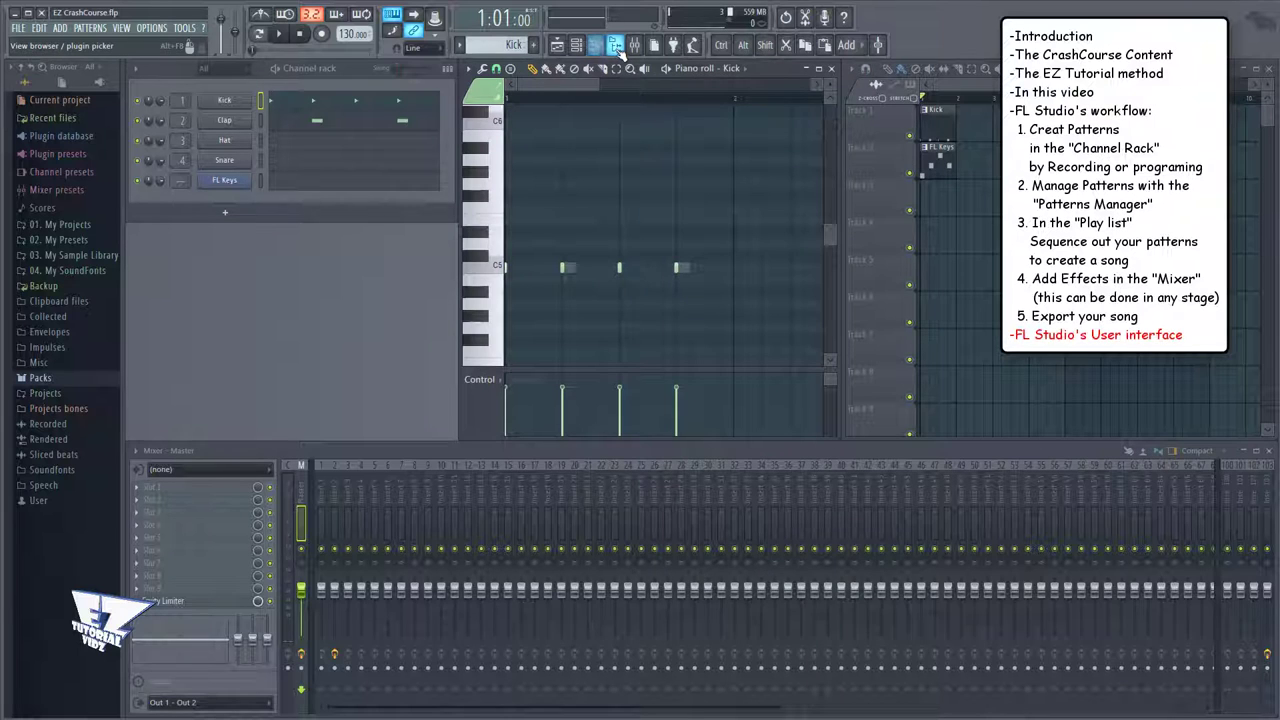
# Step: Hide the file browser and close then reopen the Channel Rack
pyautogui.click(616, 47)
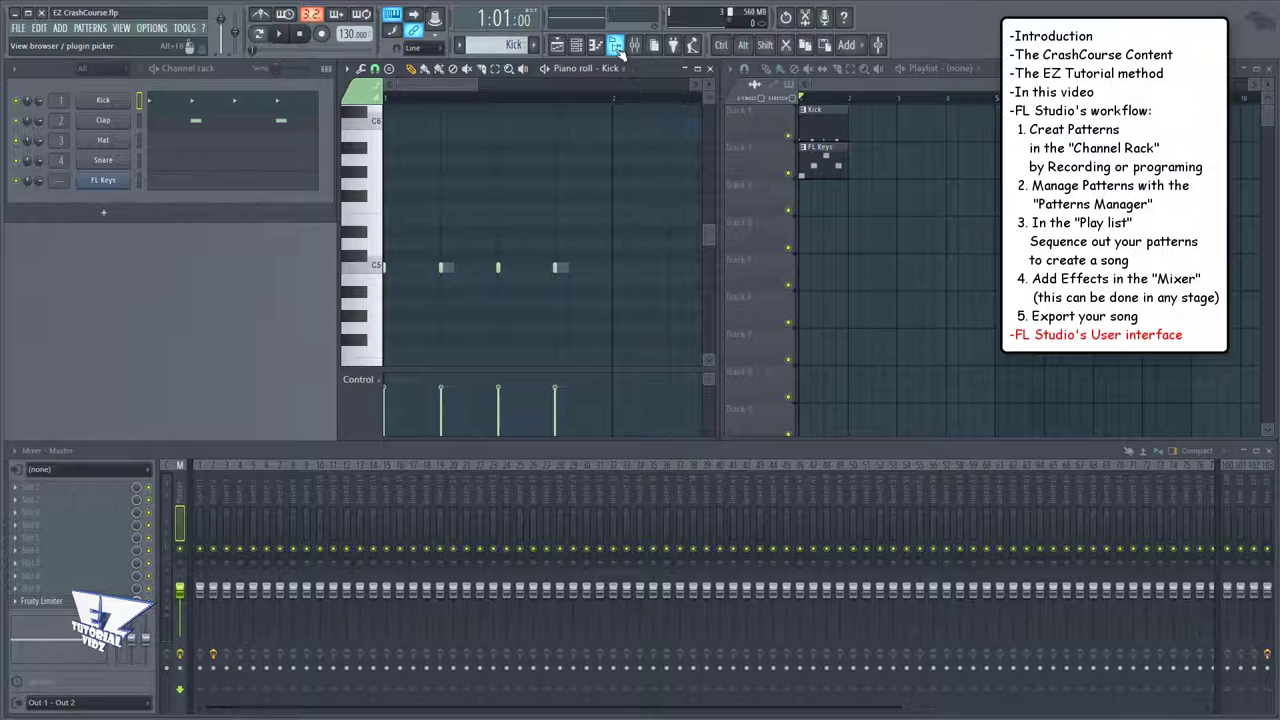
pyautogui.click(583, 50)
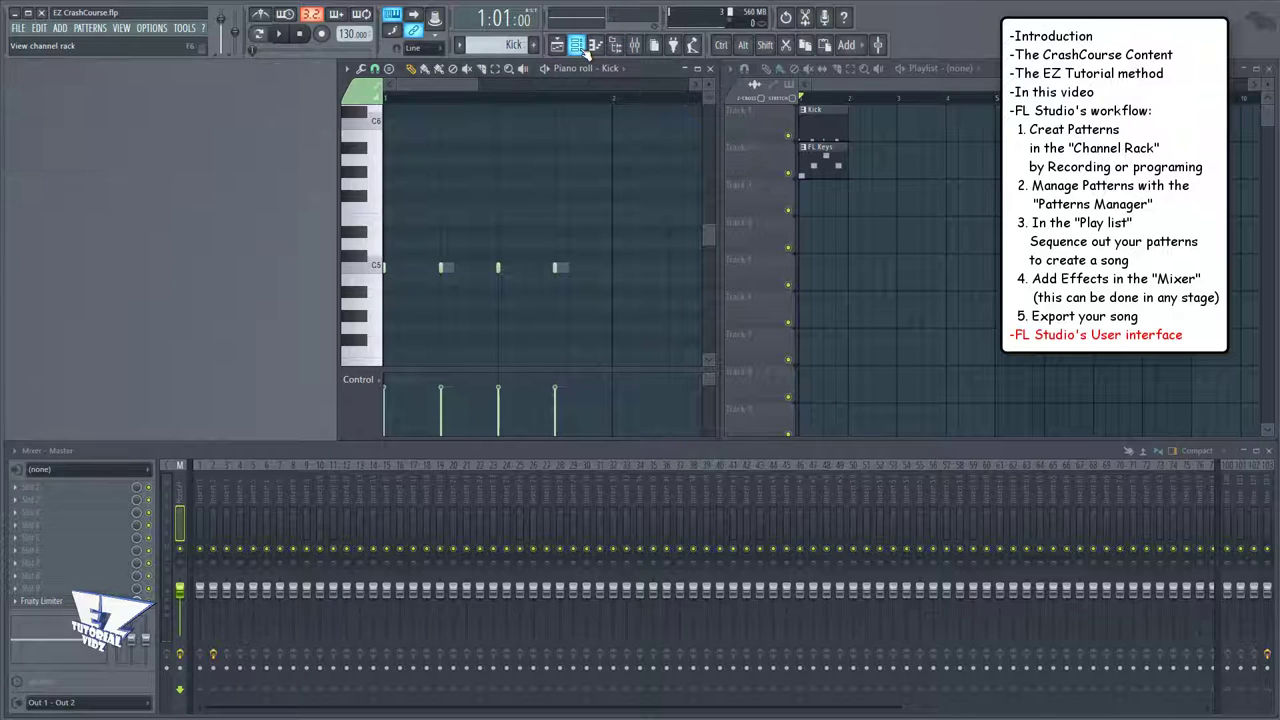
pyautogui.click(585, 50)
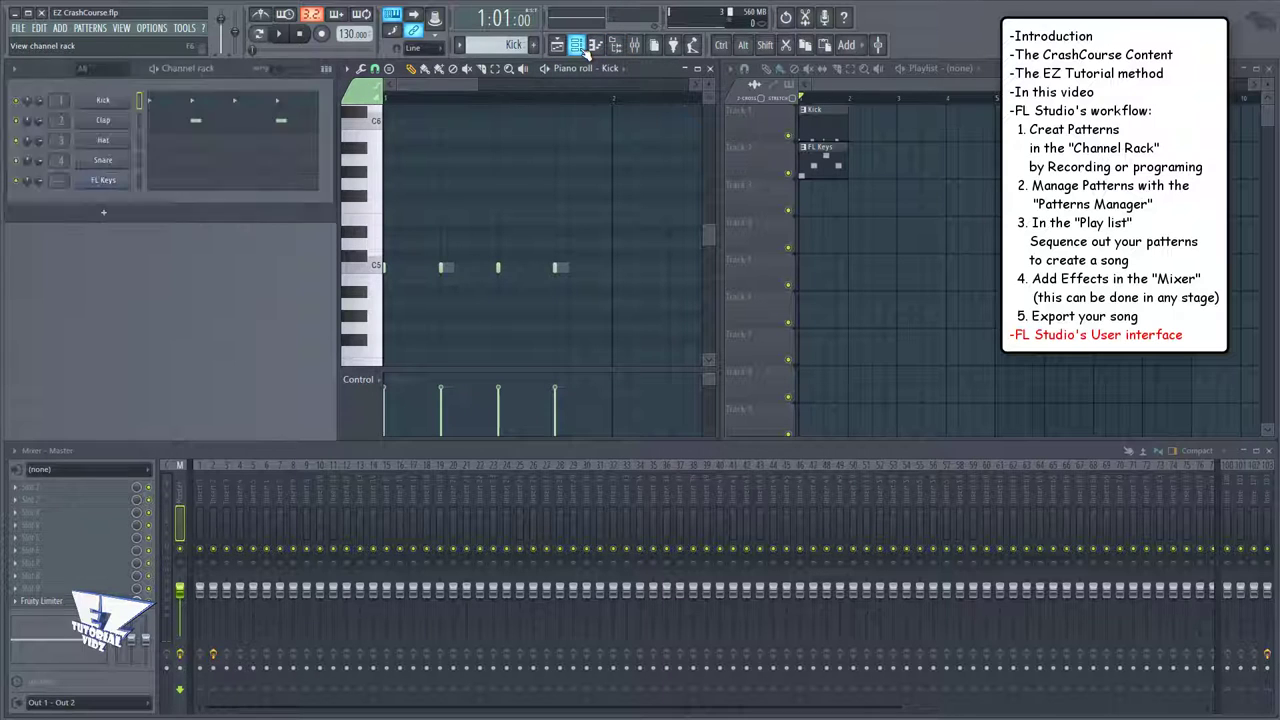
# Step: Reopen the Browser panel from the toolbar so it sits beside the Channel Rack, Playlist and Mixer
pyautogui.click(617, 47)
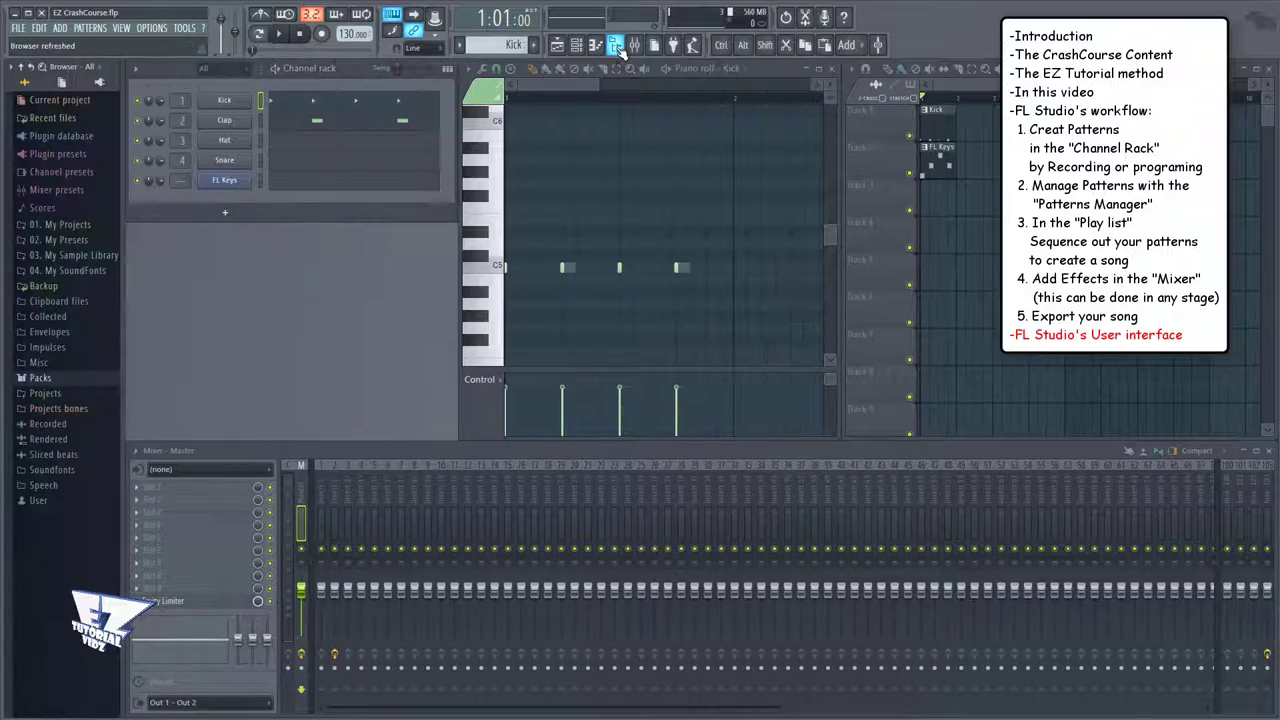